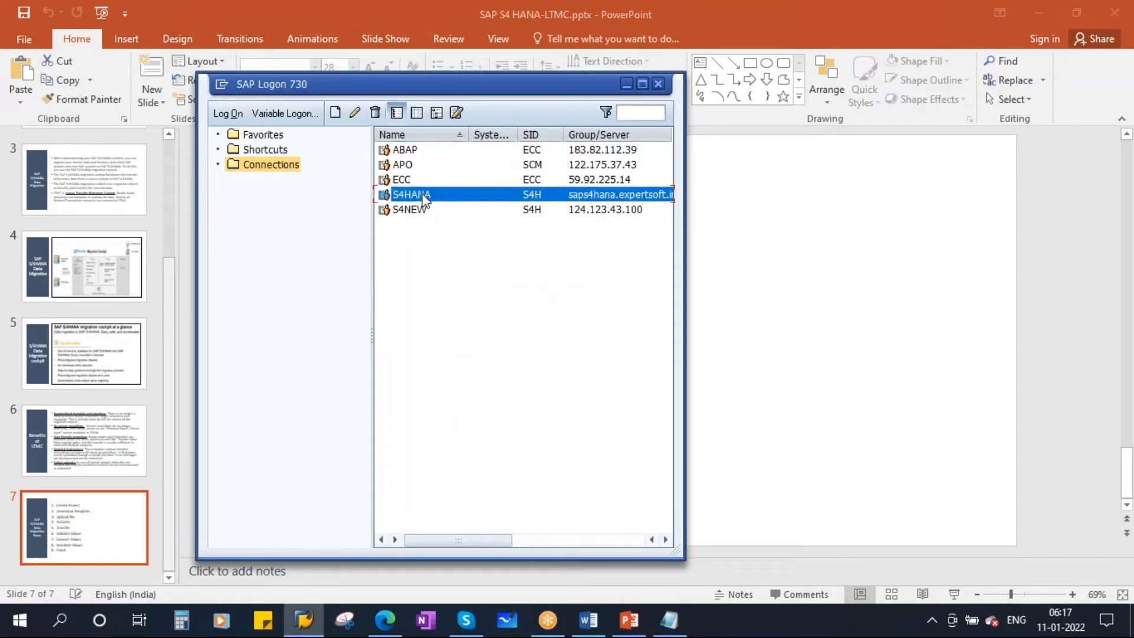
Log on to the S4HANA connection, client 400, as S4HANAUSER51 with the account password.
key("Return")
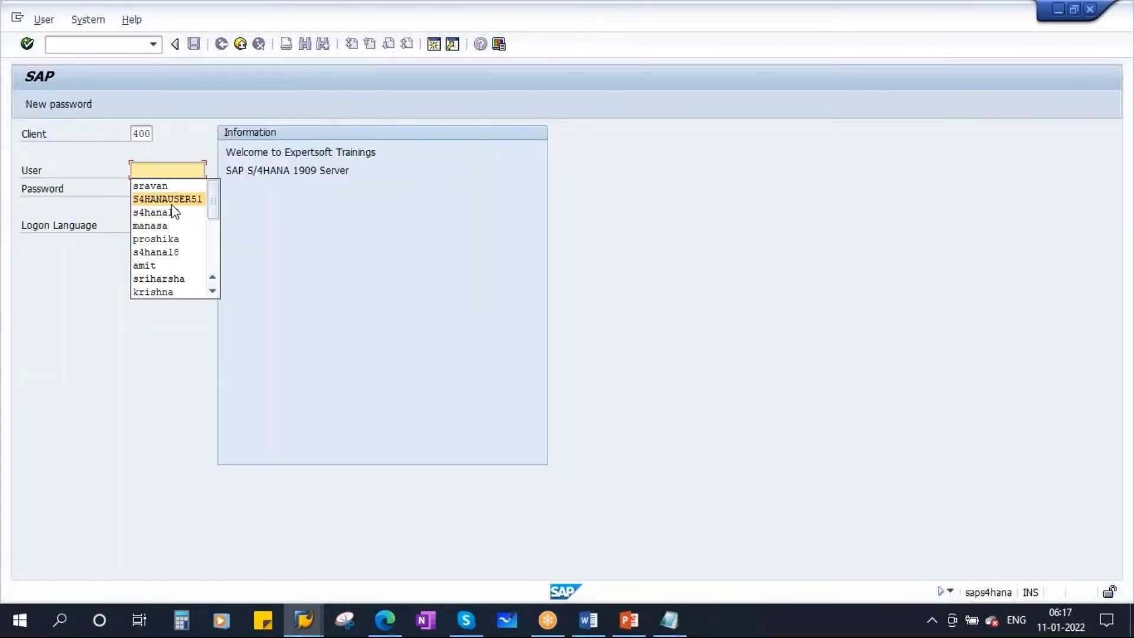
left_click(145, 201)
key("Tab")
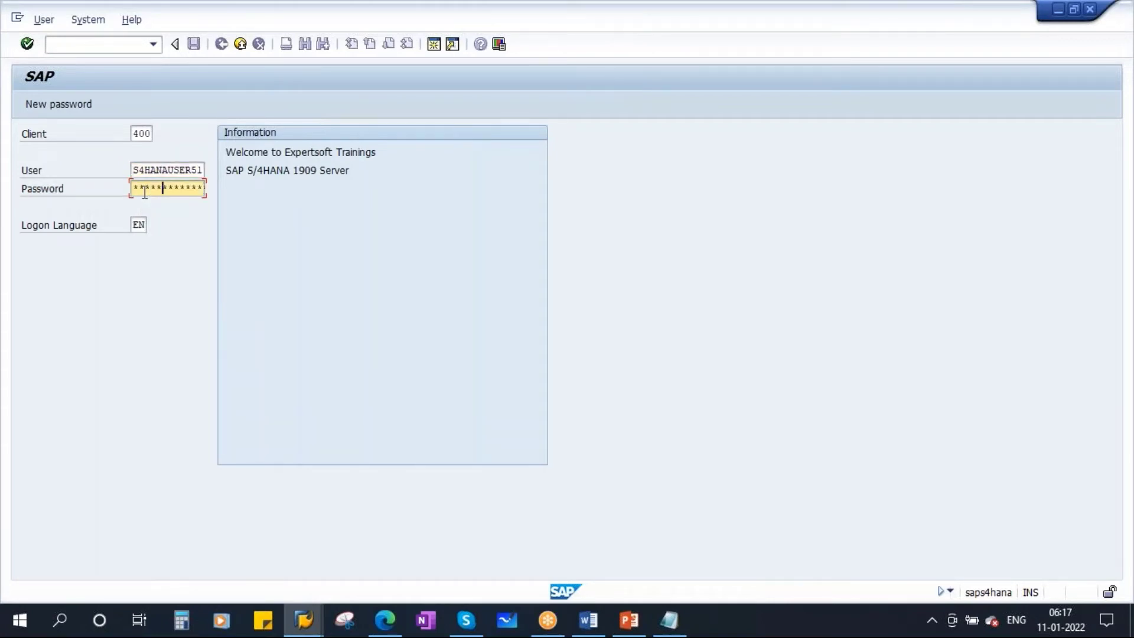
key("Return")
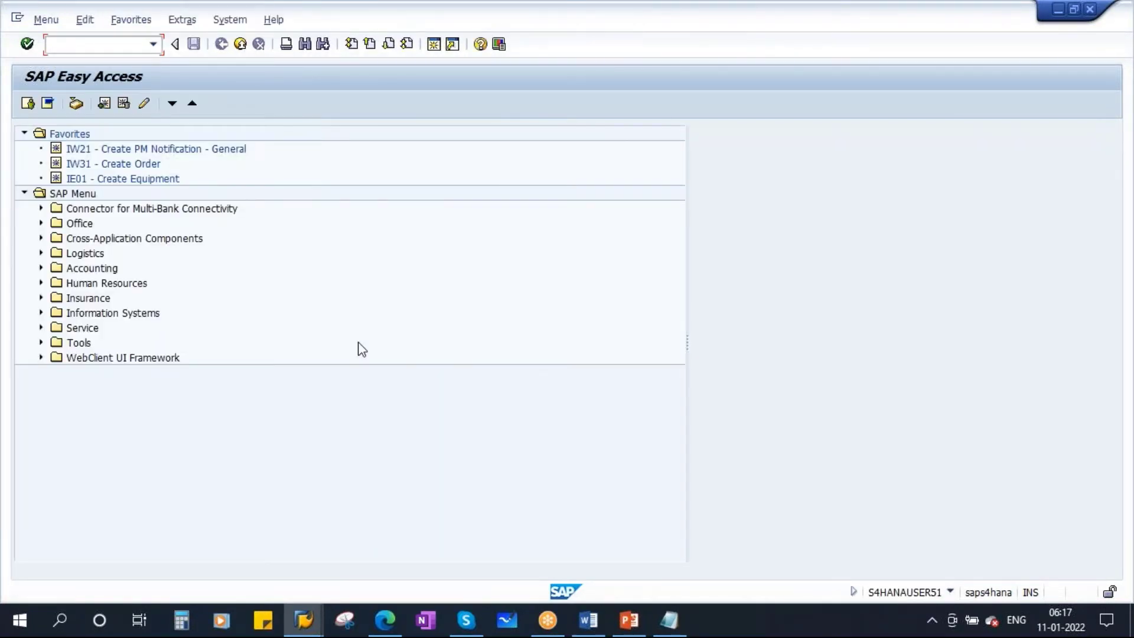
Run the MM60 materials list for material type FERT created by S4HANAUSER51 in plant 1710.
type("mm60")
key("Return")
left_click(217, 225)
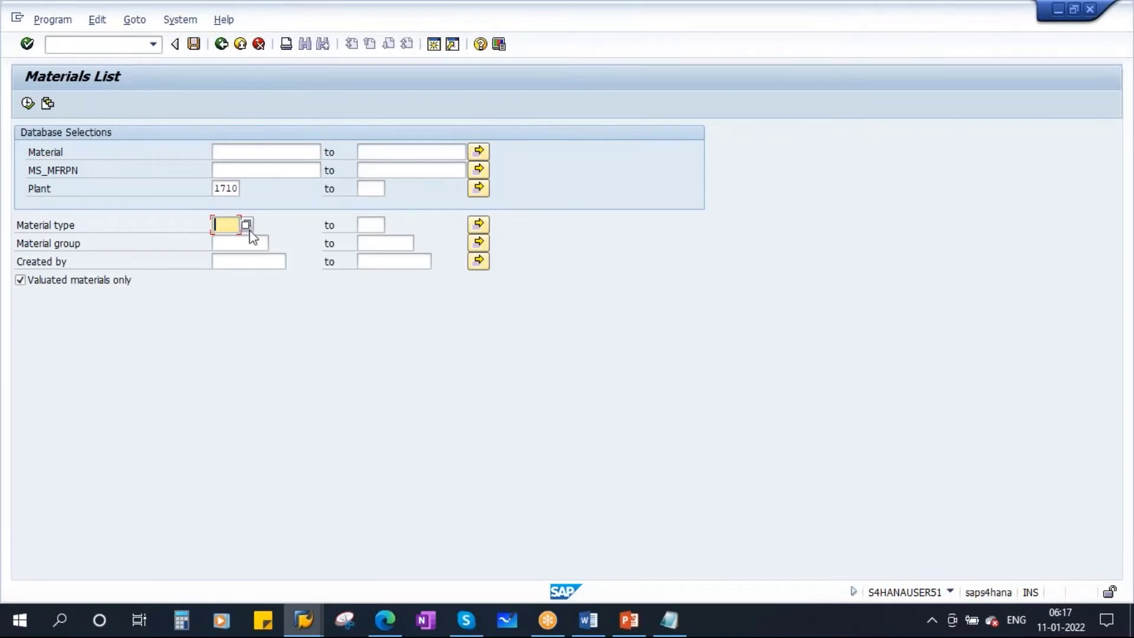
left_click(246, 226)
left_click(231, 239)
left_click(245, 264)
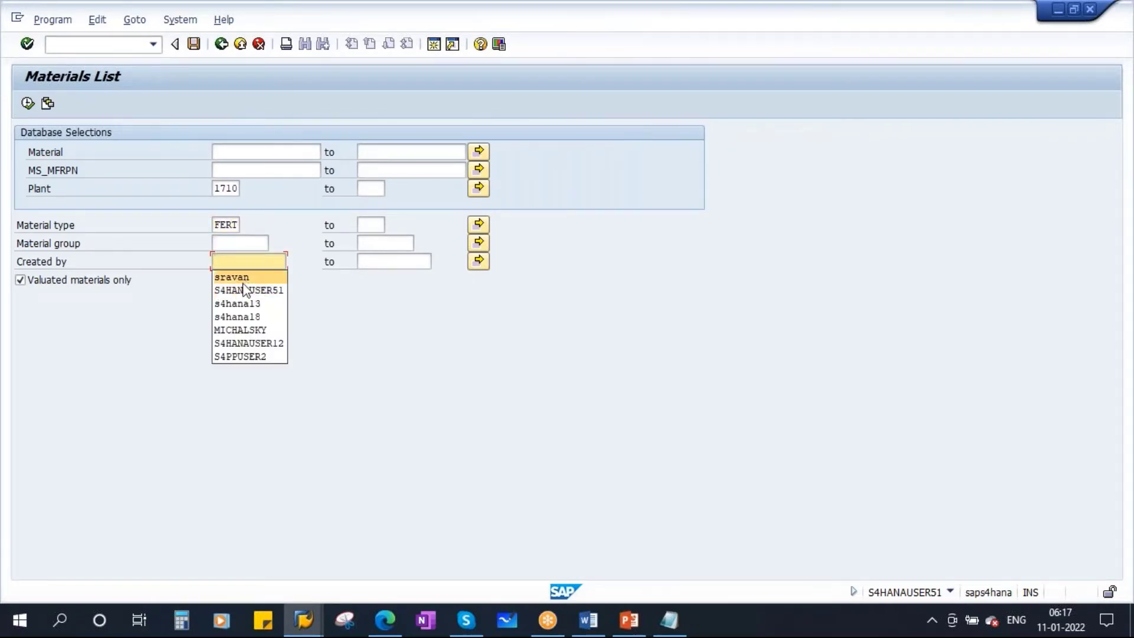
left_click(235, 289)
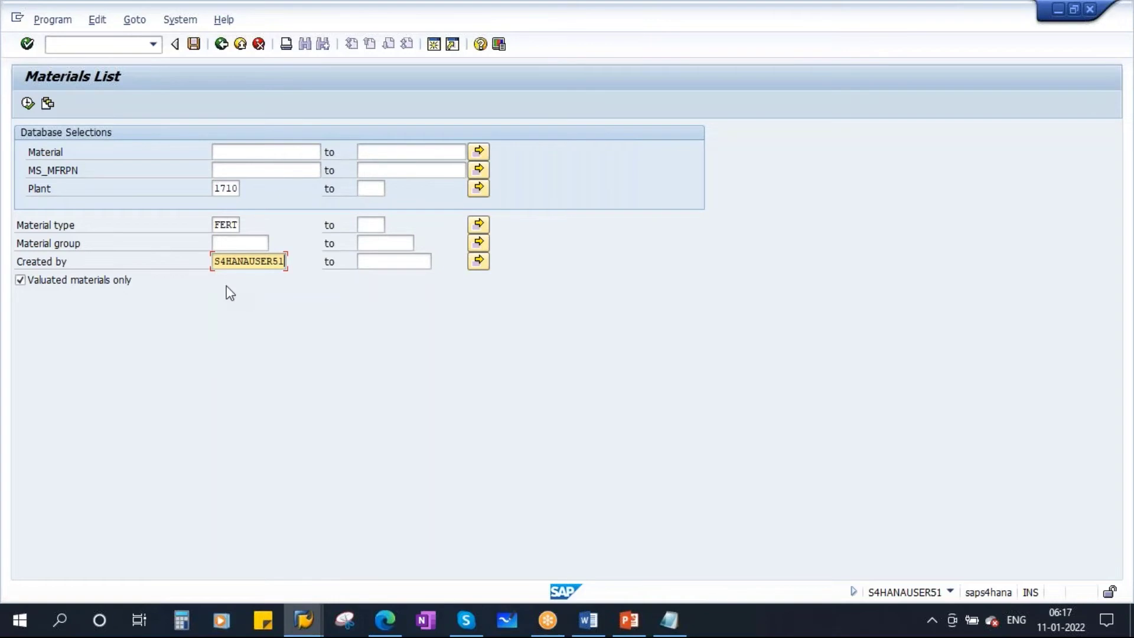
left_click(26, 104)
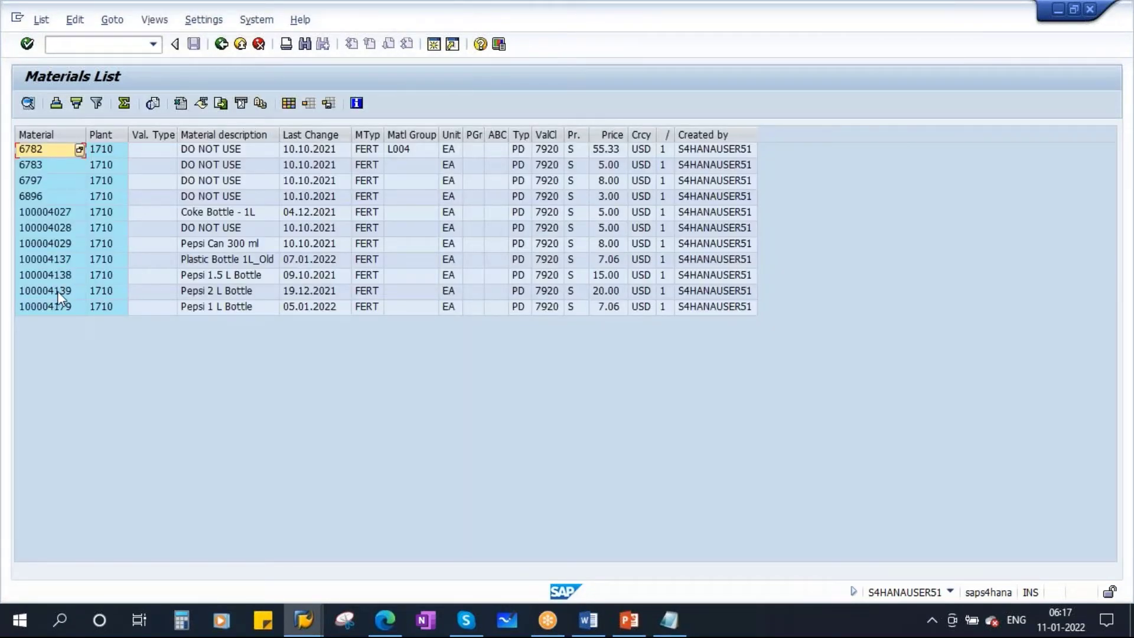
Check the BOM of material 100004139 (Pepsi 2 L Bottle) using CS03 in a new session, with the preset plant and usage.
left_click(52, 292)
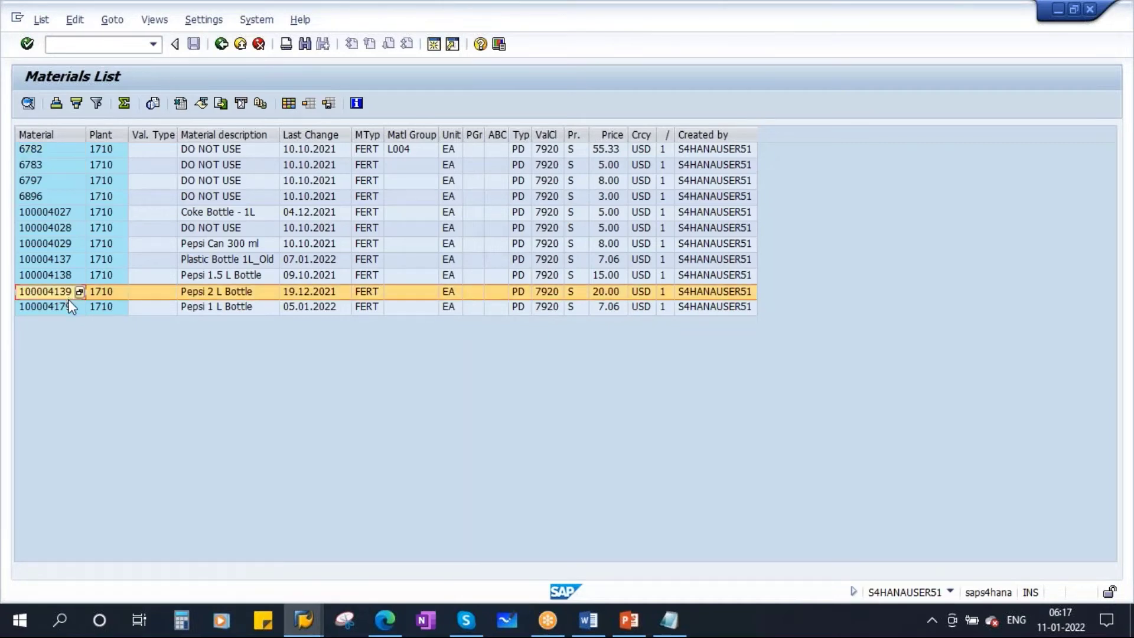
left_click(68, 300)
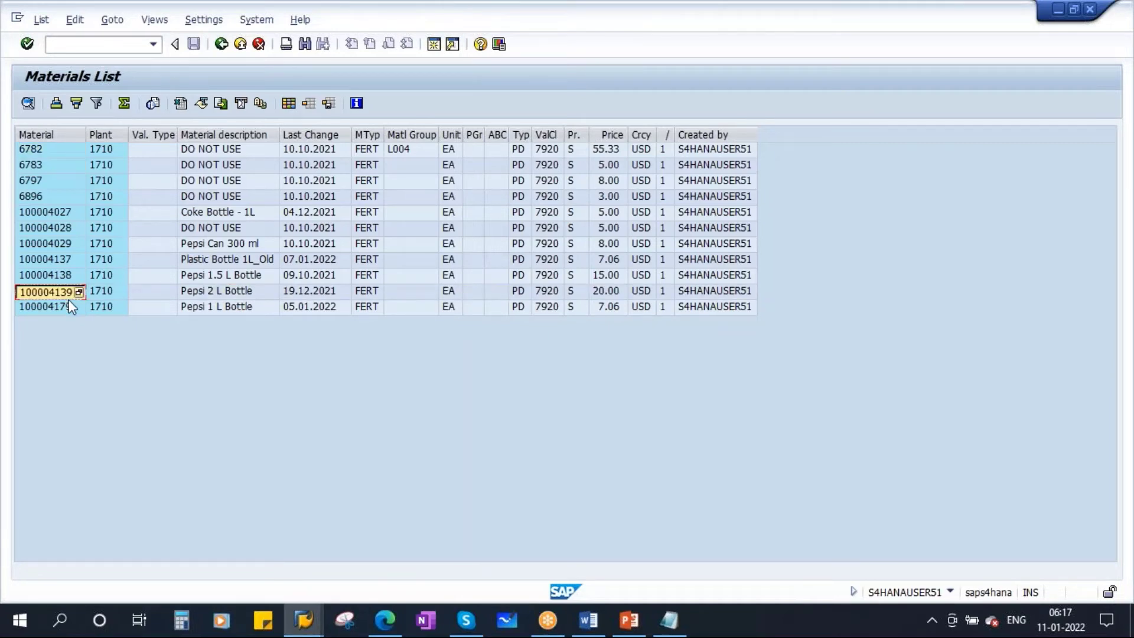
left_click(434, 46)
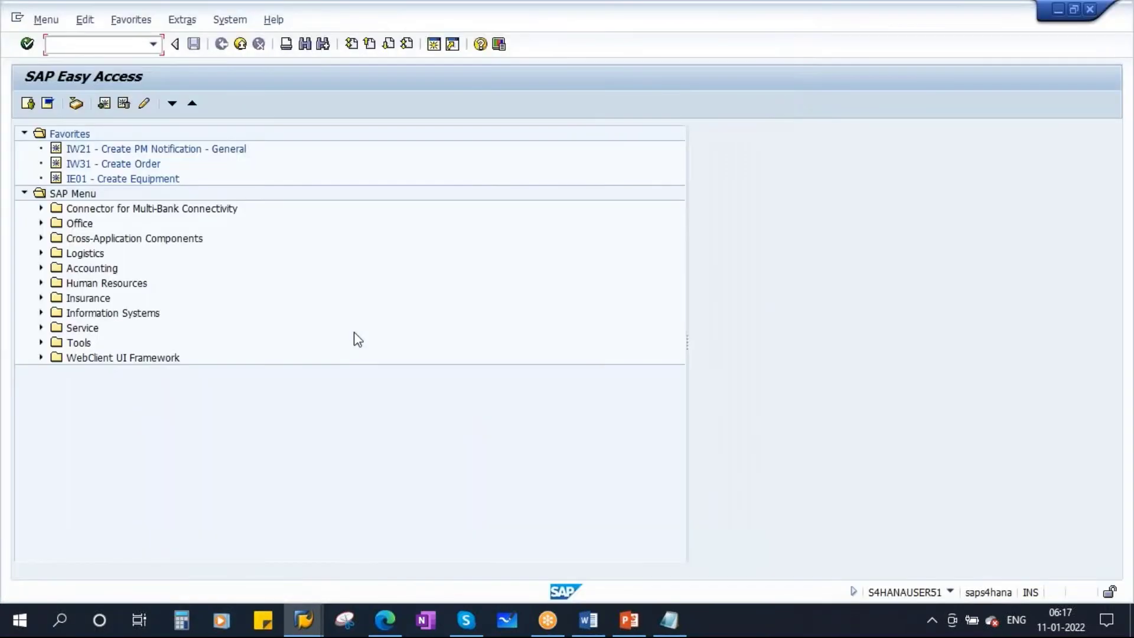
type("cs03")
key("Return")
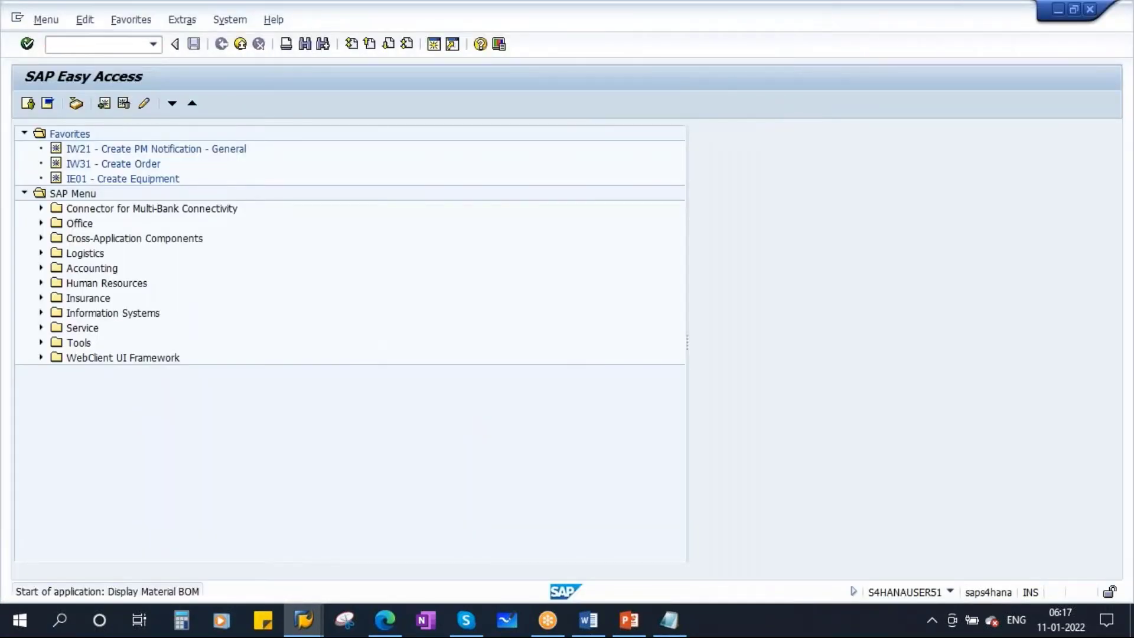
type("100004139")
key("Tab")
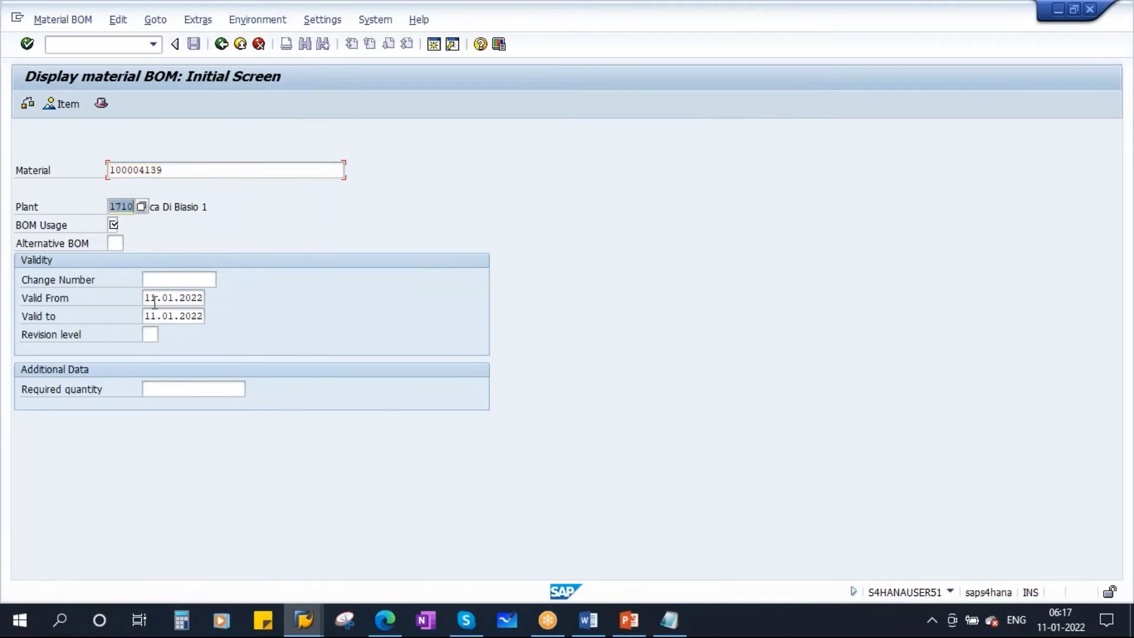
key("Tab")
key("Return")
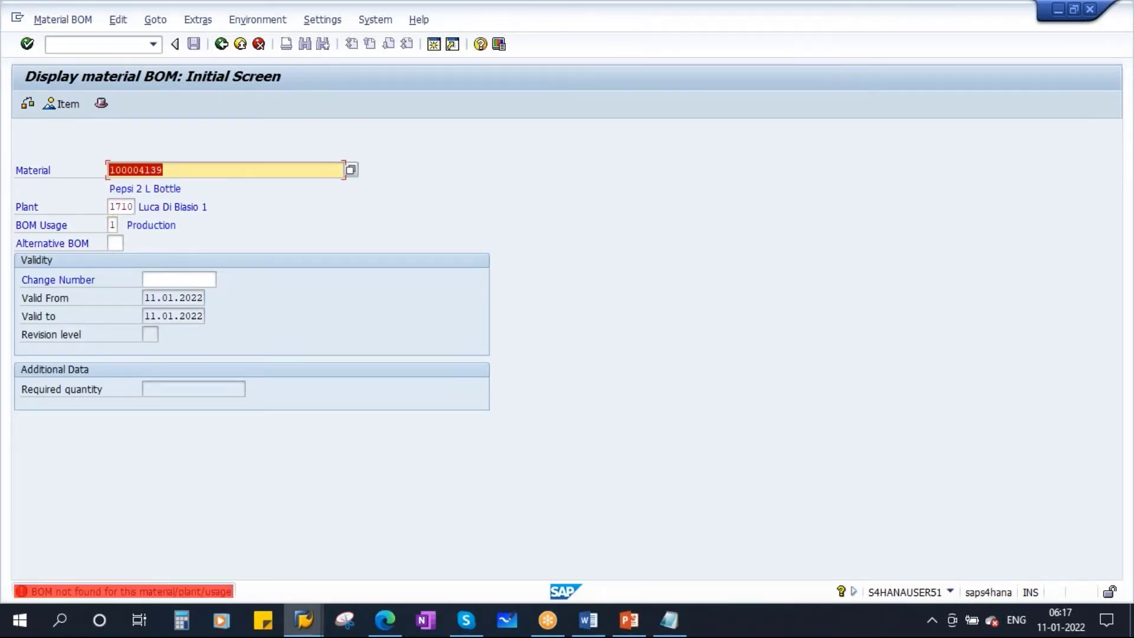
Switch to creating a material BOM for 100004139 and start copying from an existing BOM.
left_click(62, 19)
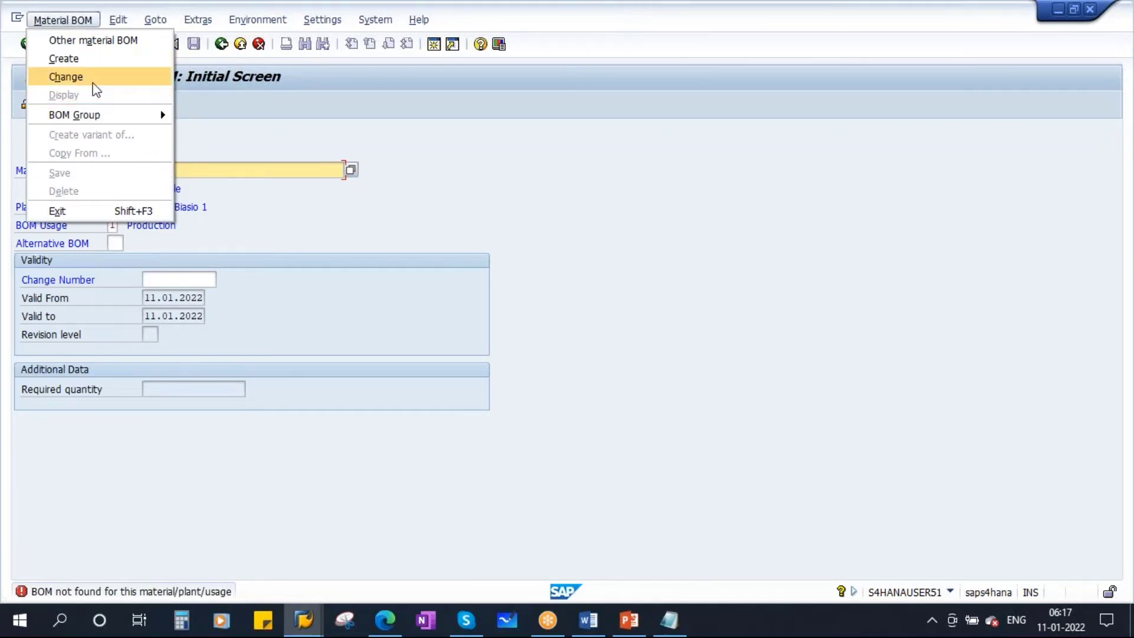
left_click(88, 58)
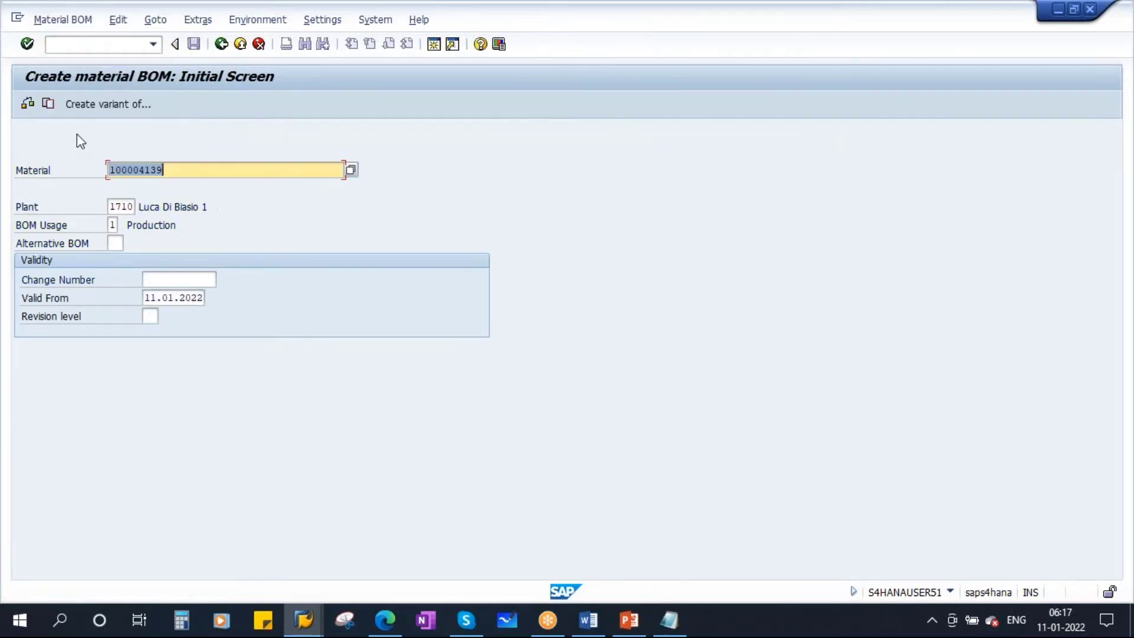
left_click(51, 105)
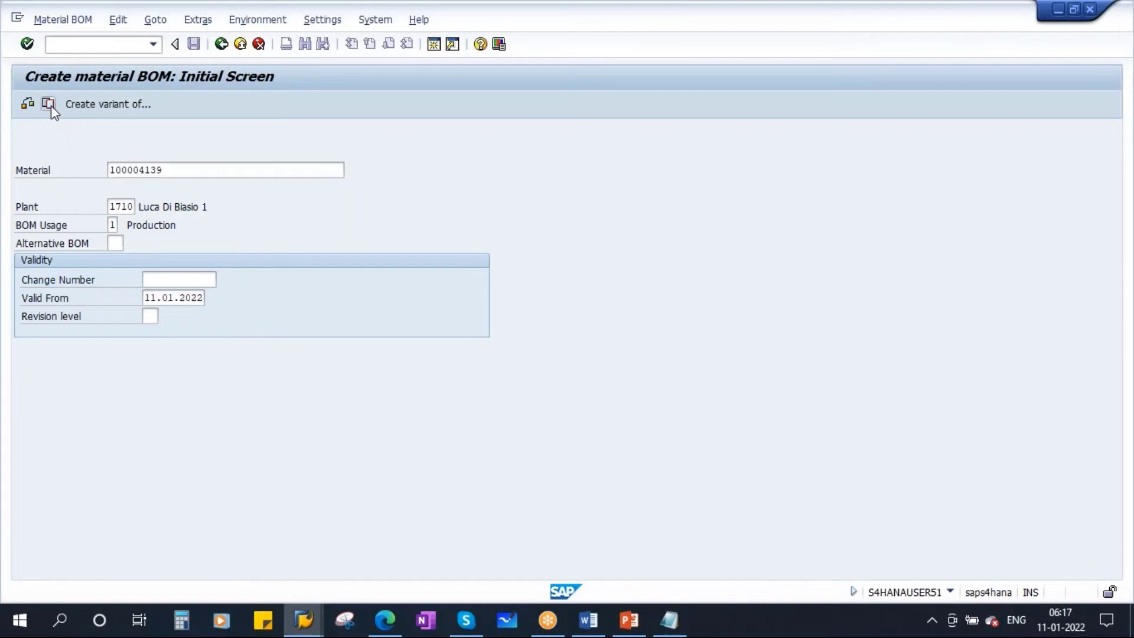
Look up the 1 L plastic bottle in the materials list and set its number, 100004137, as the BOM copy source.
key("alt+Tab")
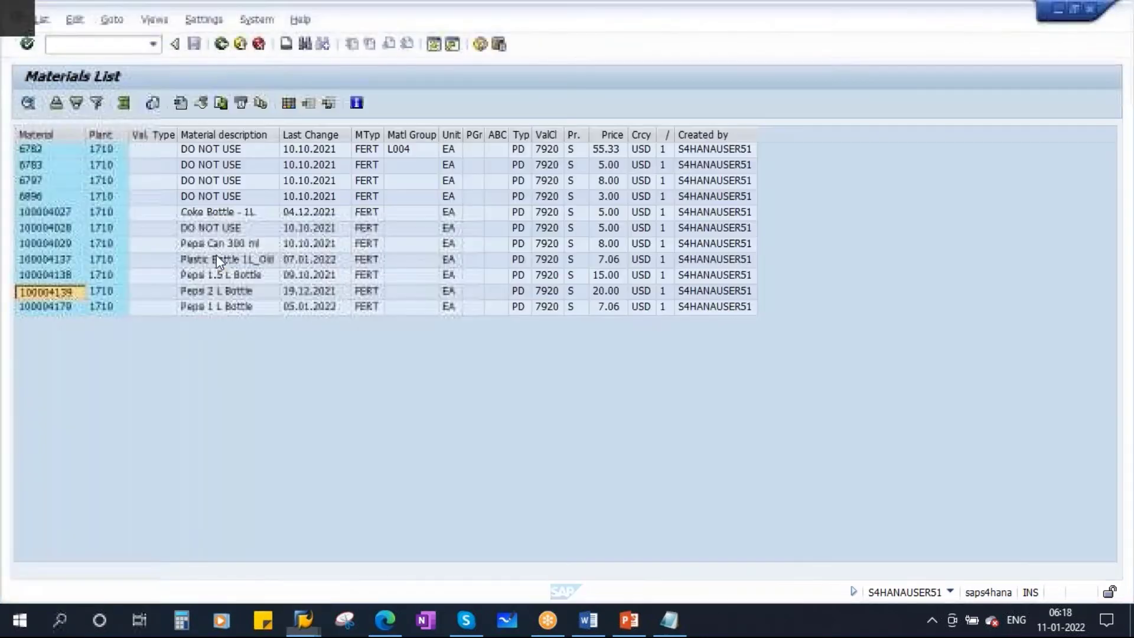
left_click(53, 259)
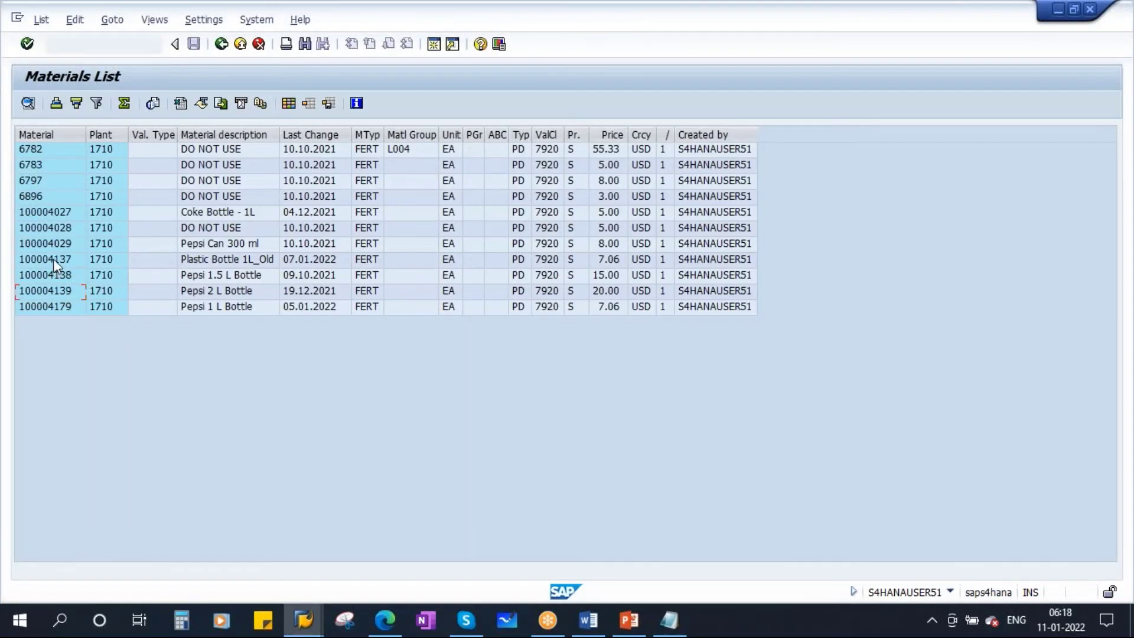
key("alt+Tab")
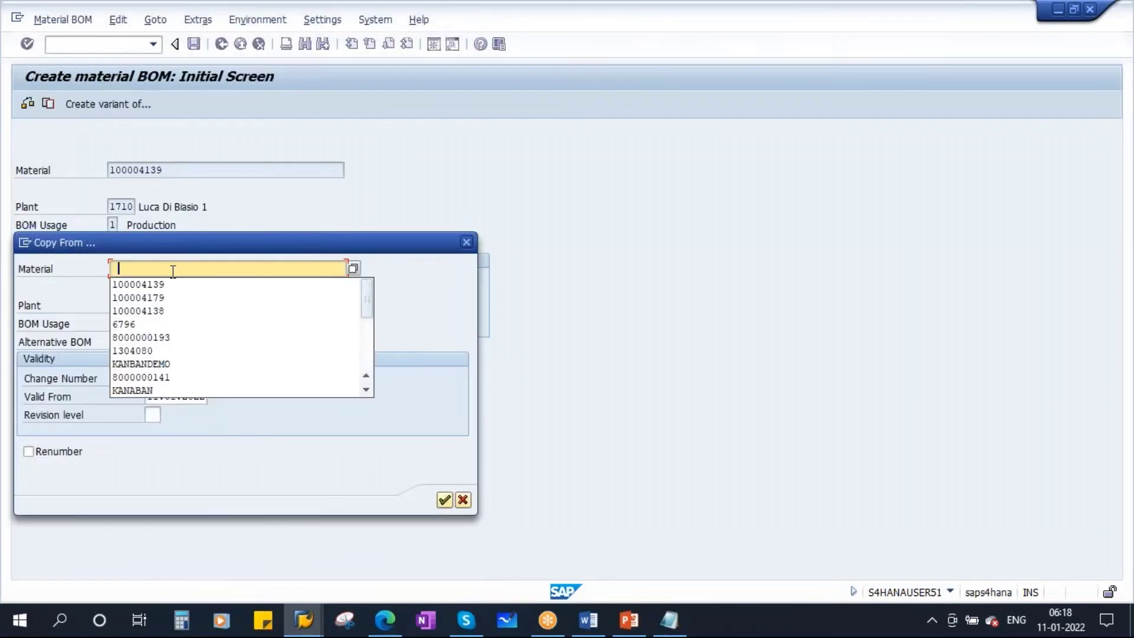
left_click(160, 312)
key("BackSpace")
type("7")
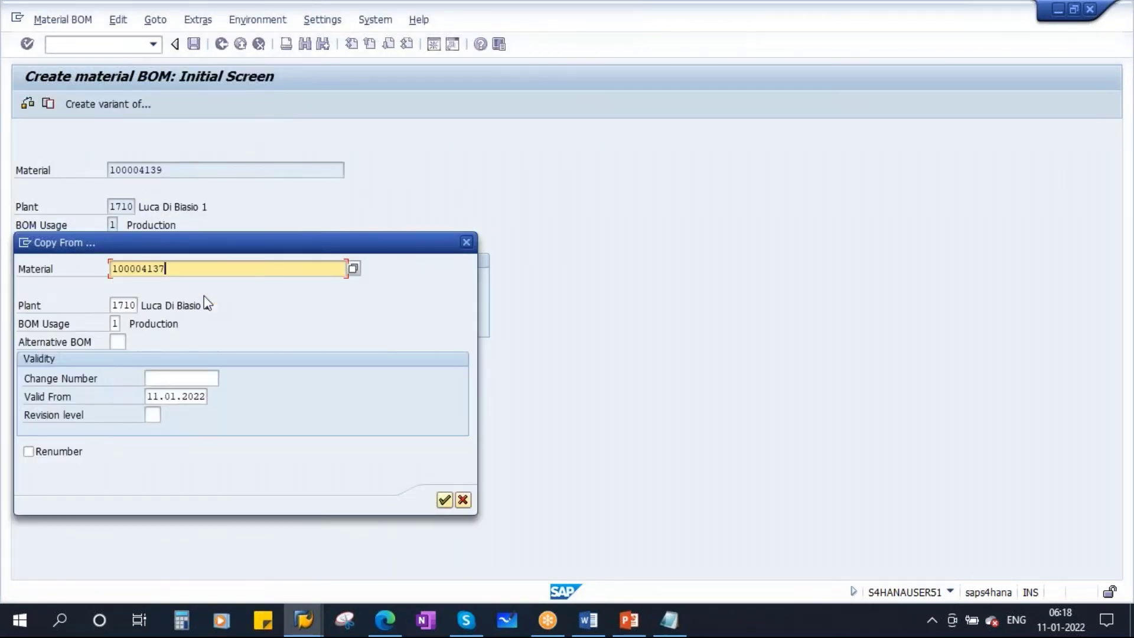
left_click(445, 500)
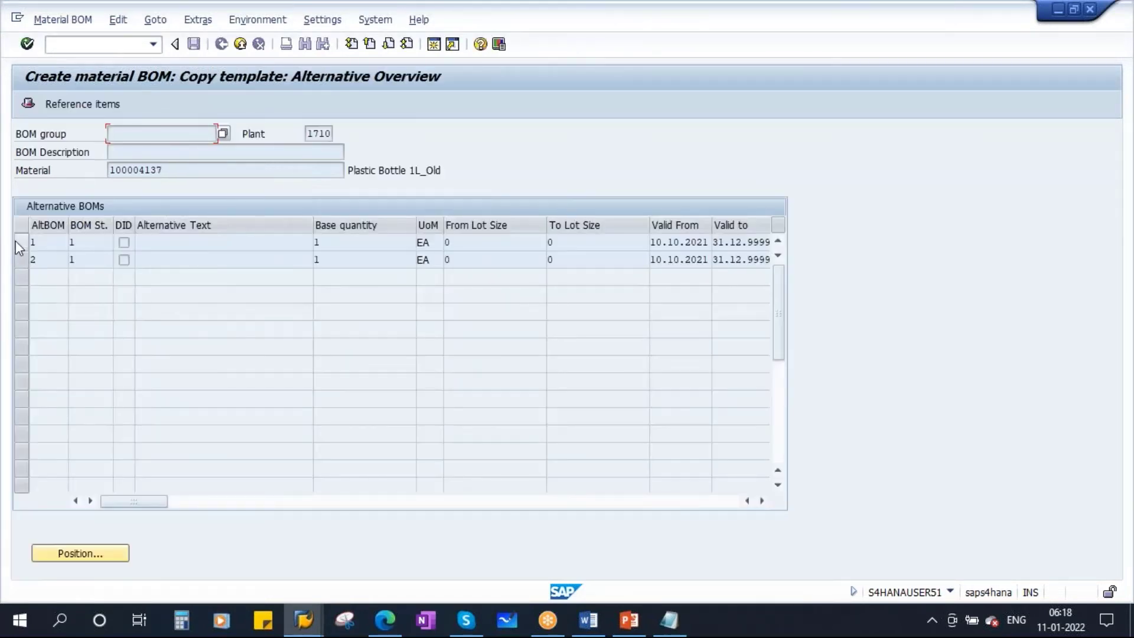
Choose alternative 1 of the source BOM and copy all its items into the new BOM.
left_click(20, 242)
left_click(98, 103)
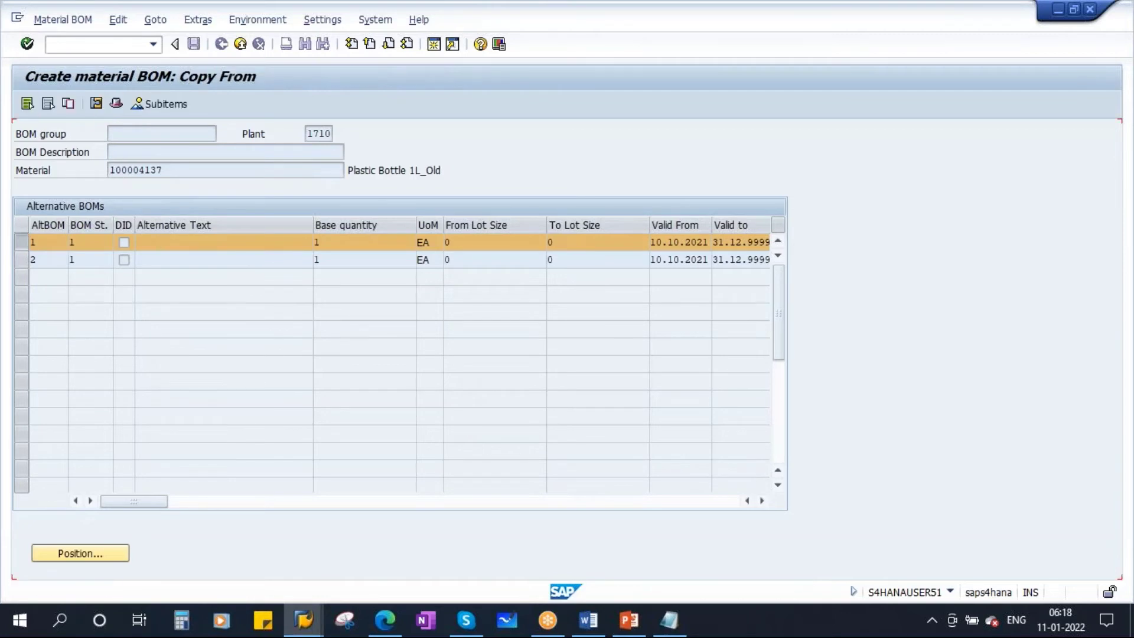
left_click(28, 105)
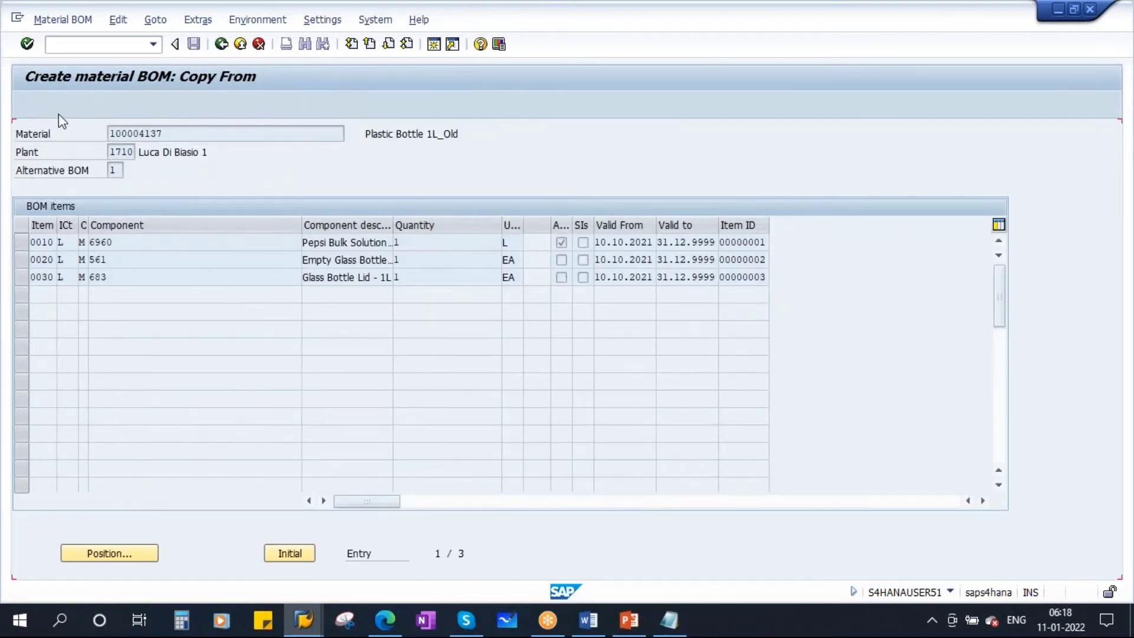
left_click(68, 104)
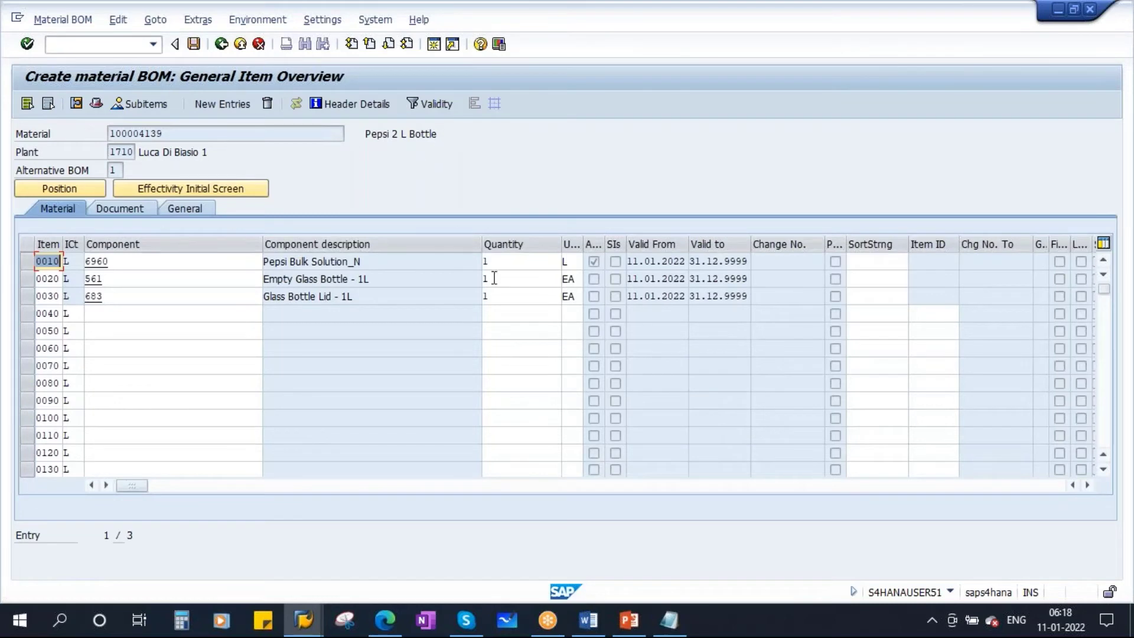
Set the quantity of component 6960 (Pepsi Bulk Solution_N) to 2 L and save the BOM.
left_click_drag(494, 265, 480, 265)
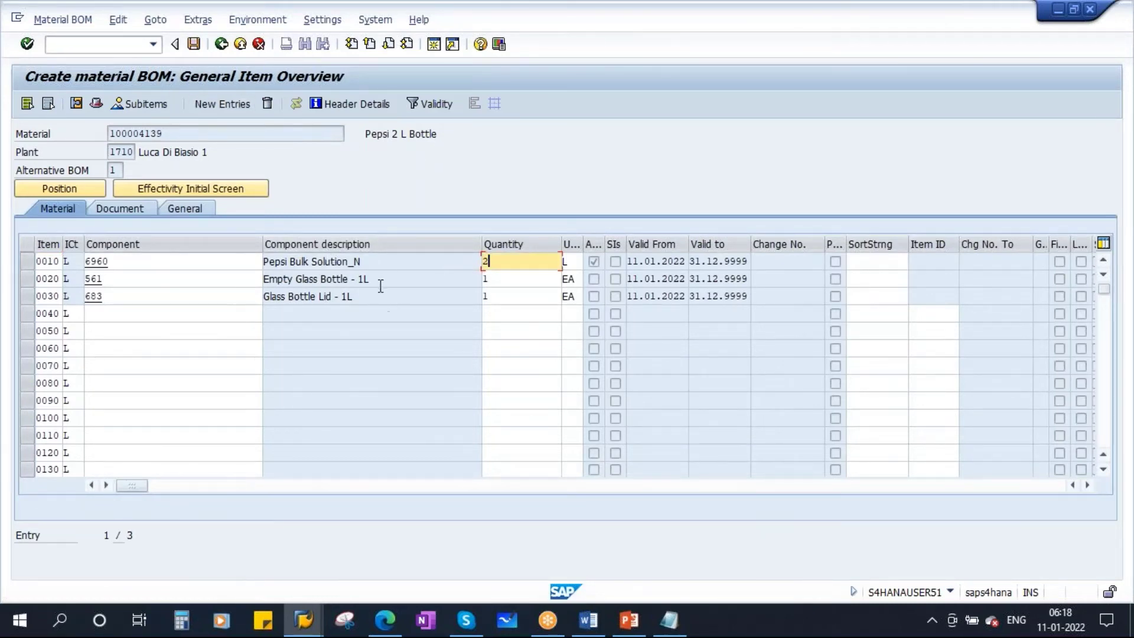
left_click_drag(372, 283, 226, 301)
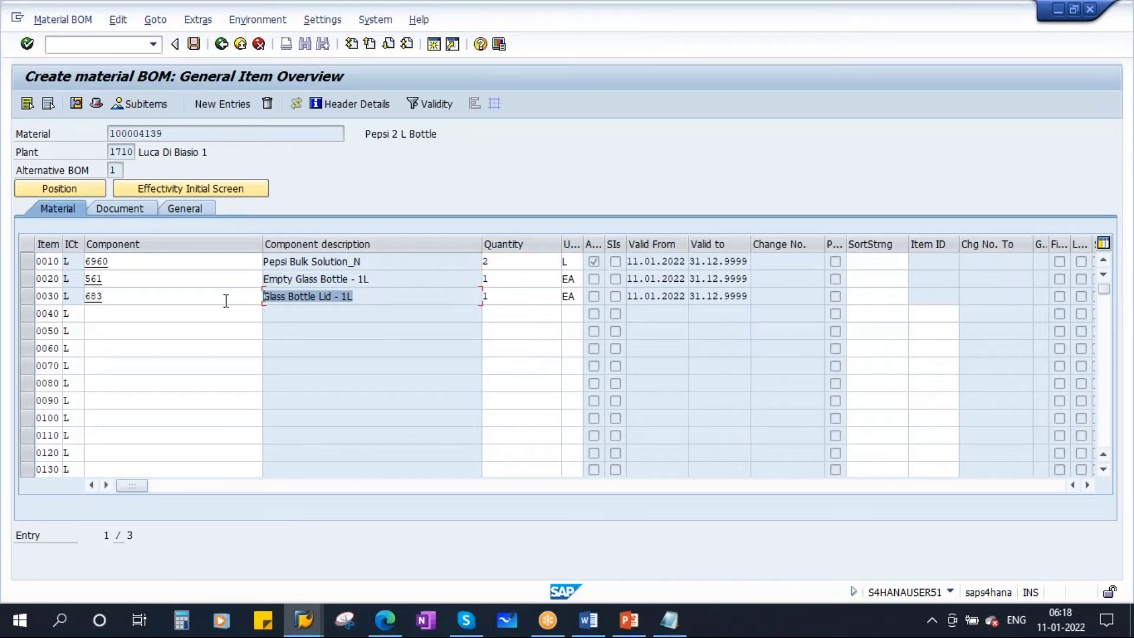
left_click(193, 45)
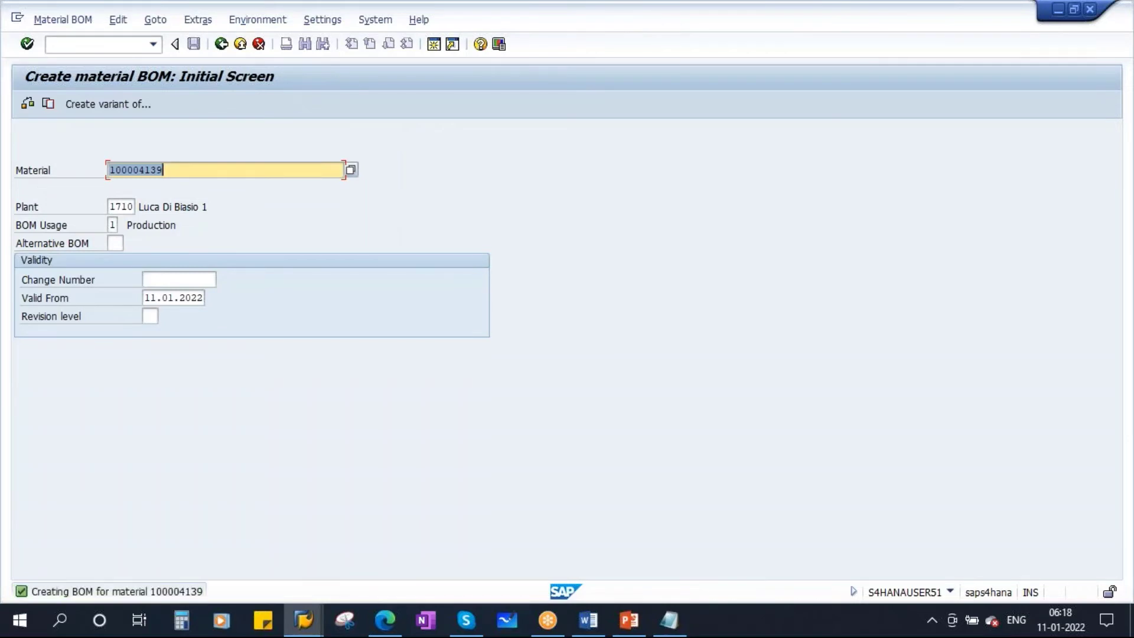
left_click(173, 170)
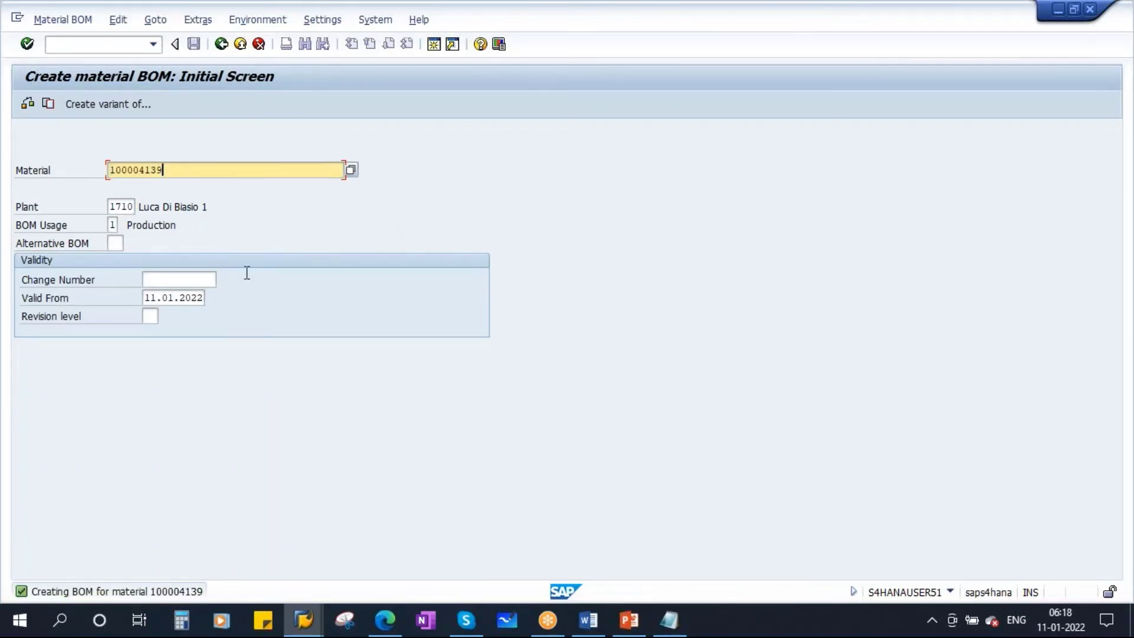
Leave BOM creation and open the Create Routing transaction for material 100004139 in plant 1710.
left_click(221, 44)
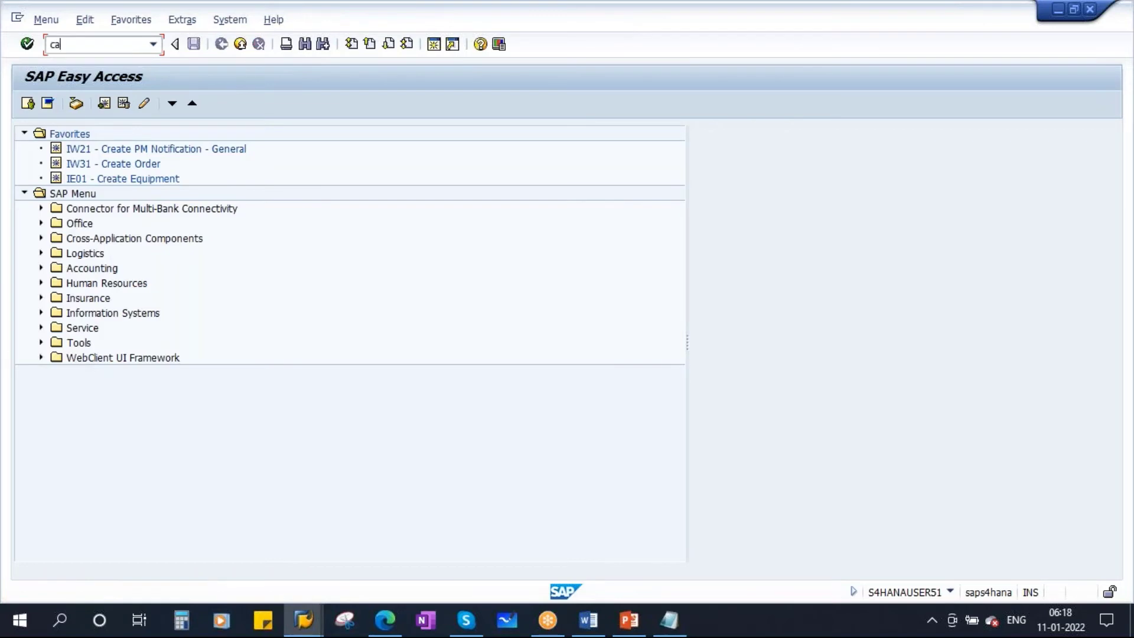
key("Return")
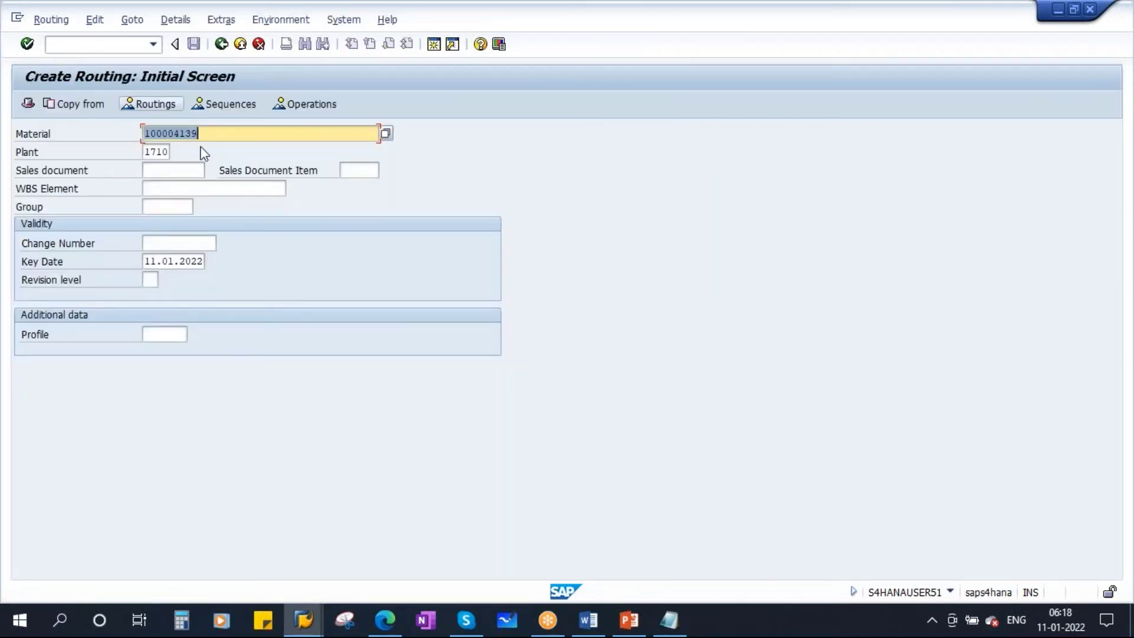
key("alt+Tab")
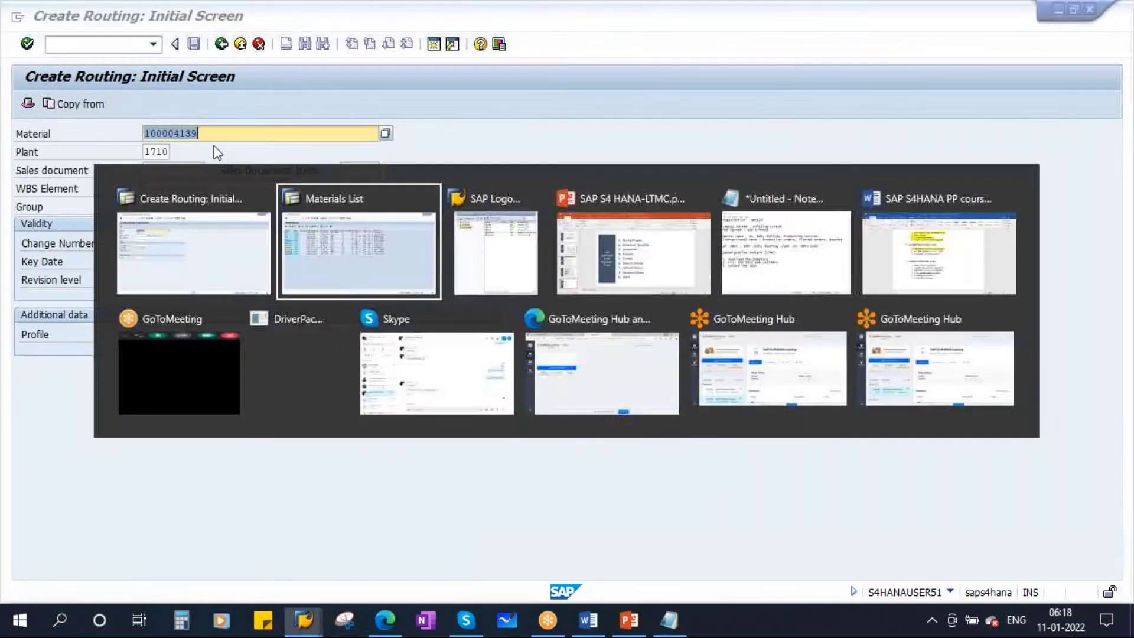
key("alt+Tab")
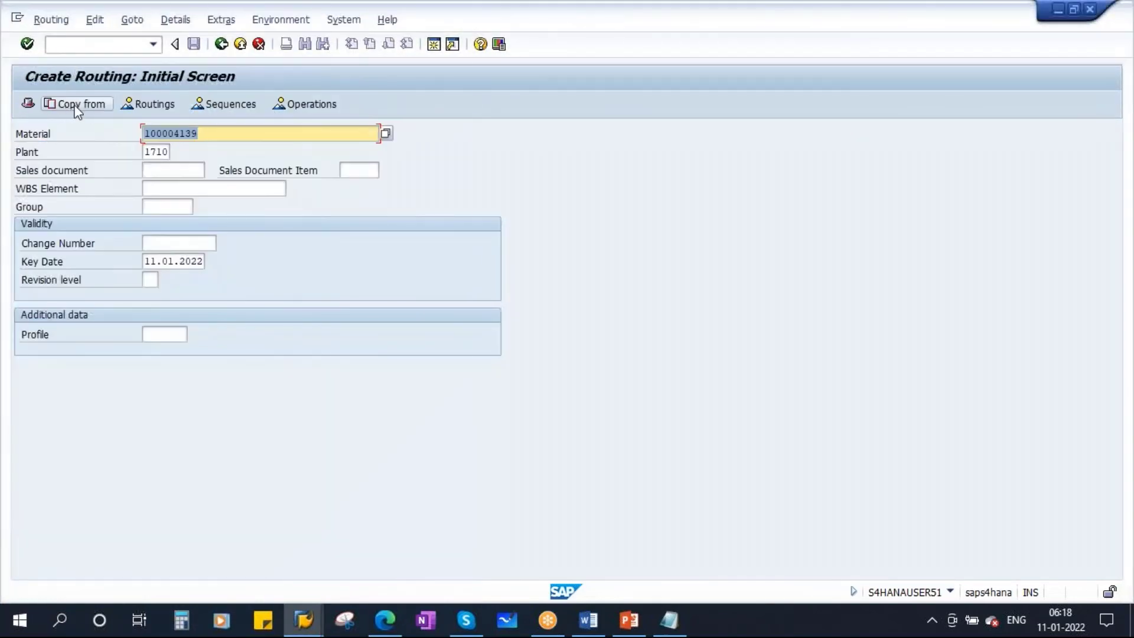
Start the routing as a copy of type Routing, with material 100004137 as the source.
left_click(76, 105)
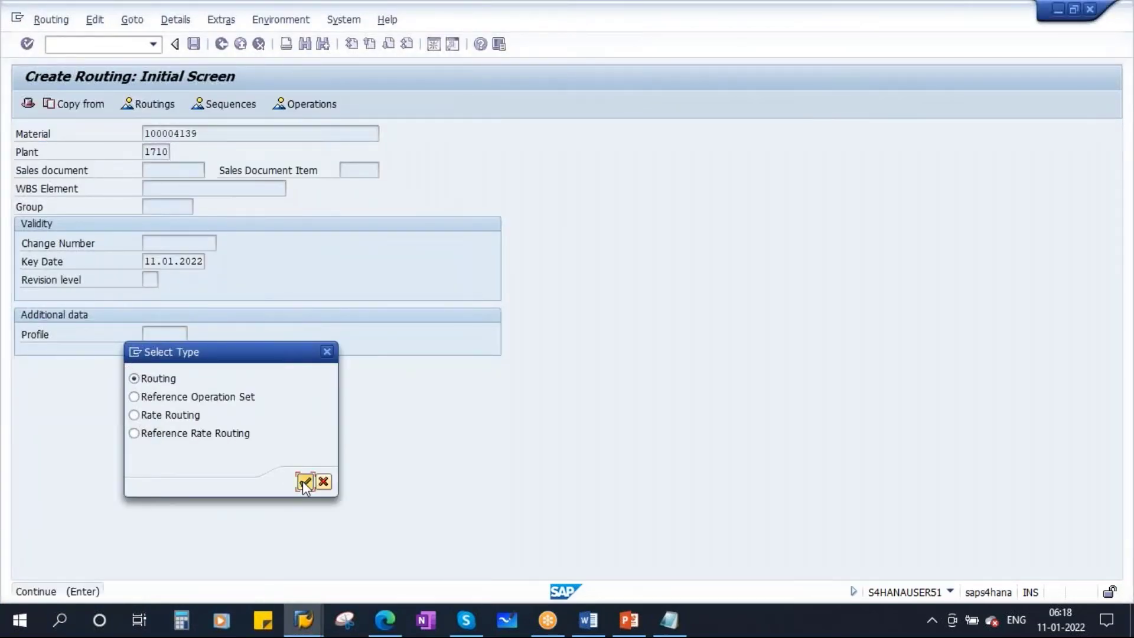
left_click(304, 481)
left_click(227, 196)
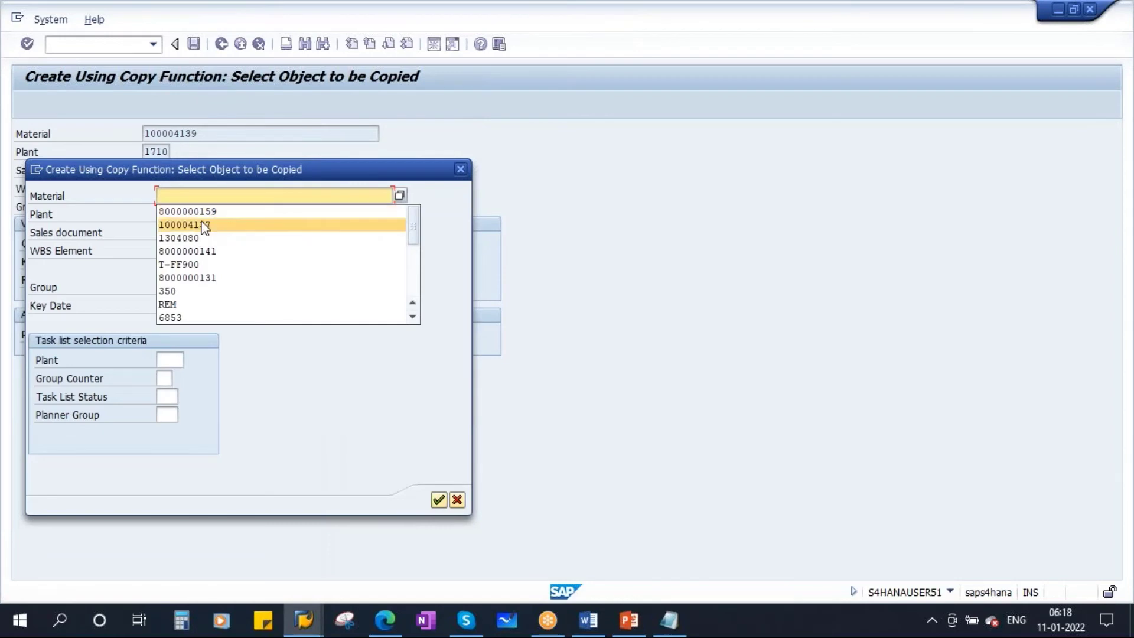
left_click(202, 225)
left_click(437, 499)
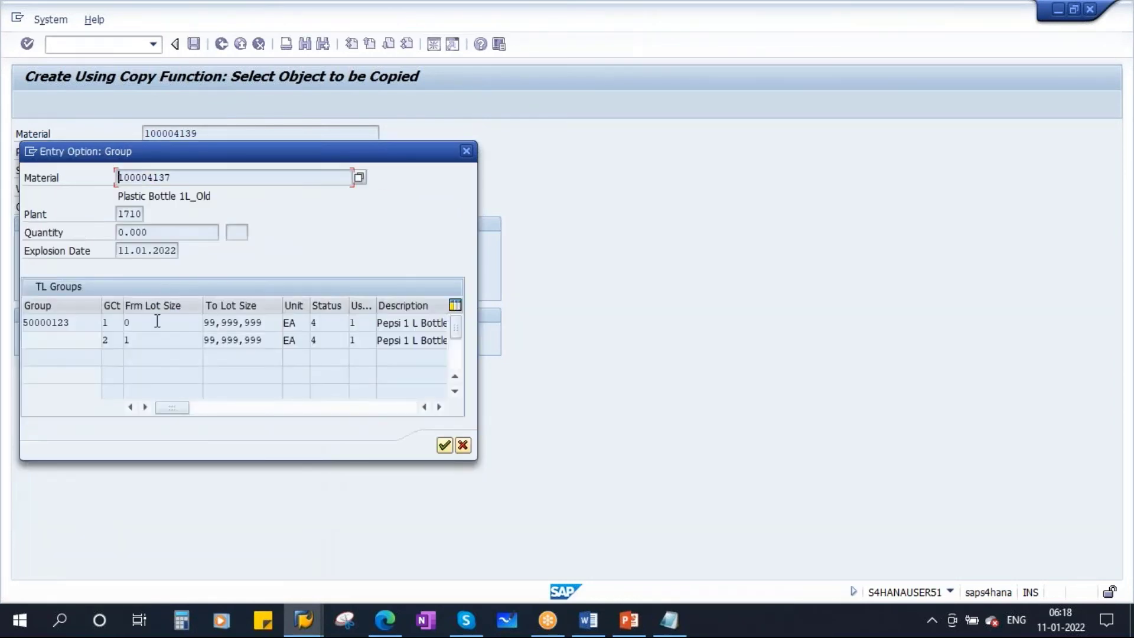
Copy from the first routing in group 50000123, setting the overall status to 4 and the starting lot size to 1.
left_click(46, 321)
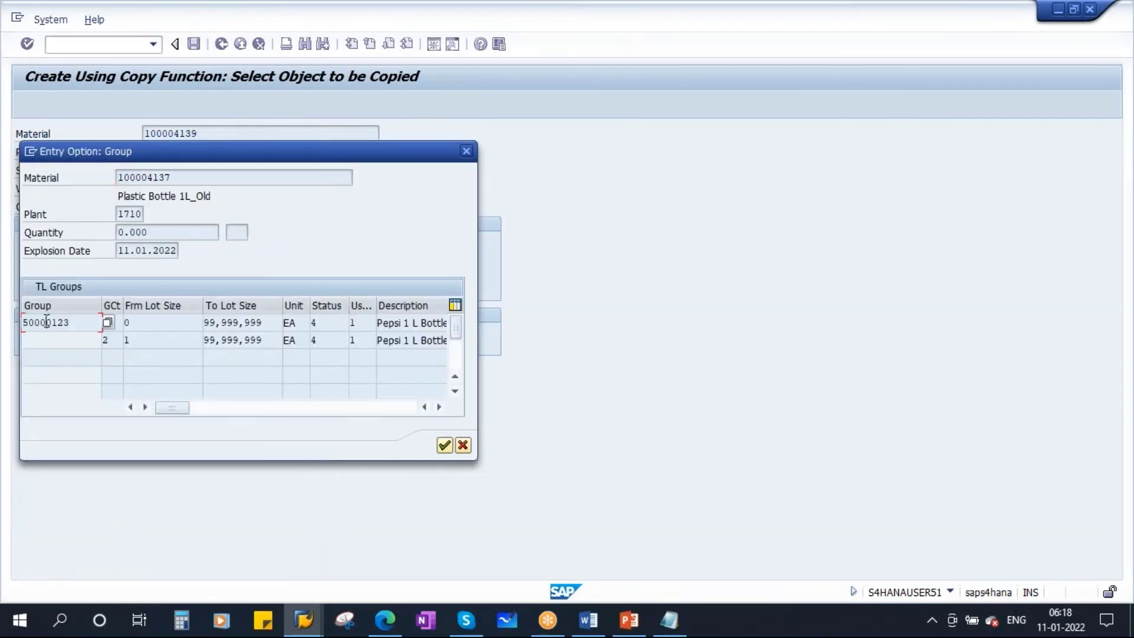
left_click(440, 447)
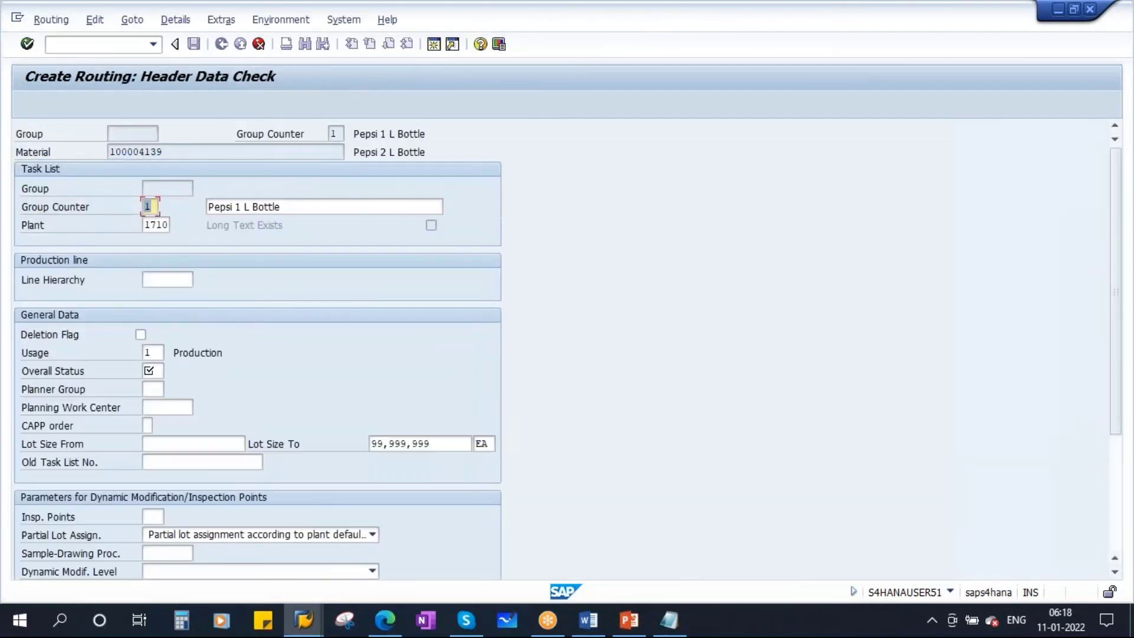
left_click(153, 372)
type("4")
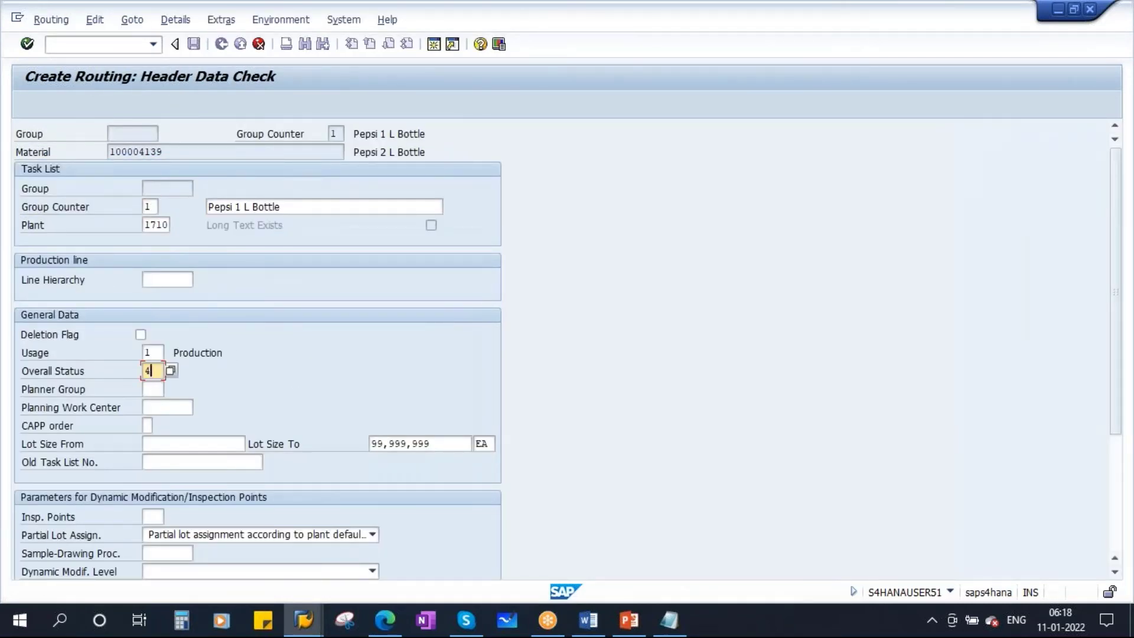
left_click(174, 443)
key("Return")
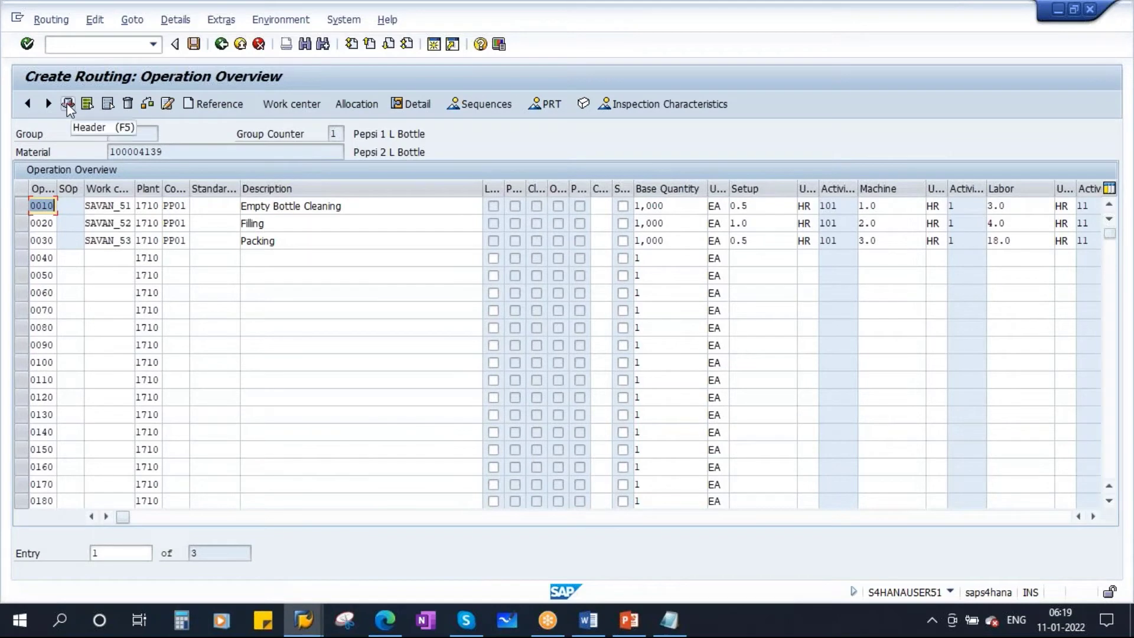
Change the routing header description to "Pepsi 2 L Bottle Production", return to the operations and save the routing.
left_click(68, 106)
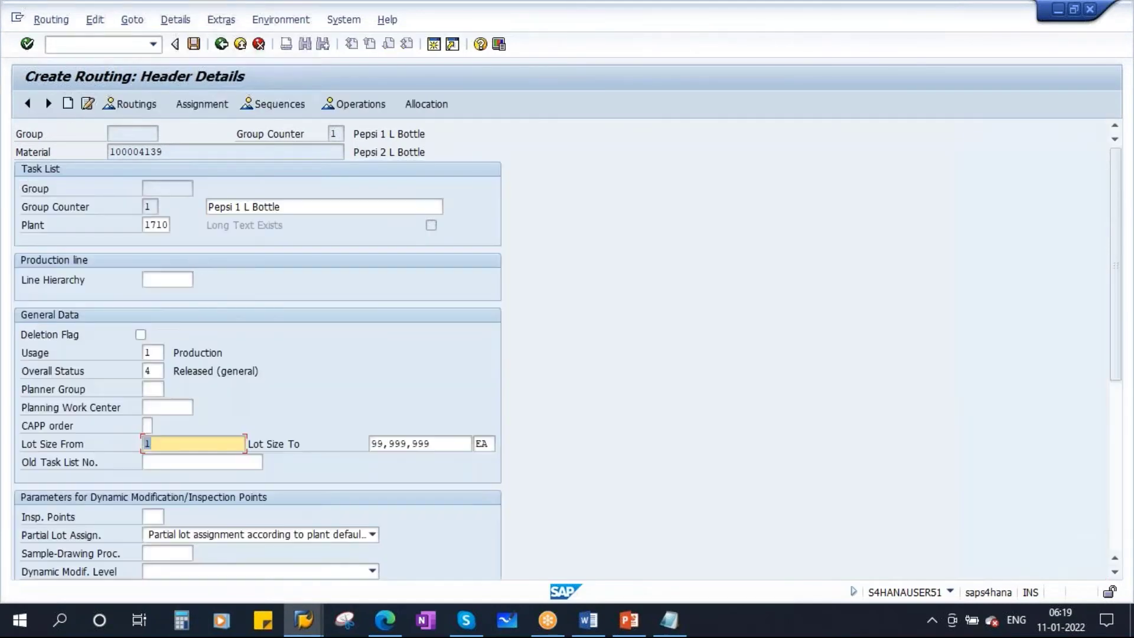
left_click(243, 206)
key("BackSpace")
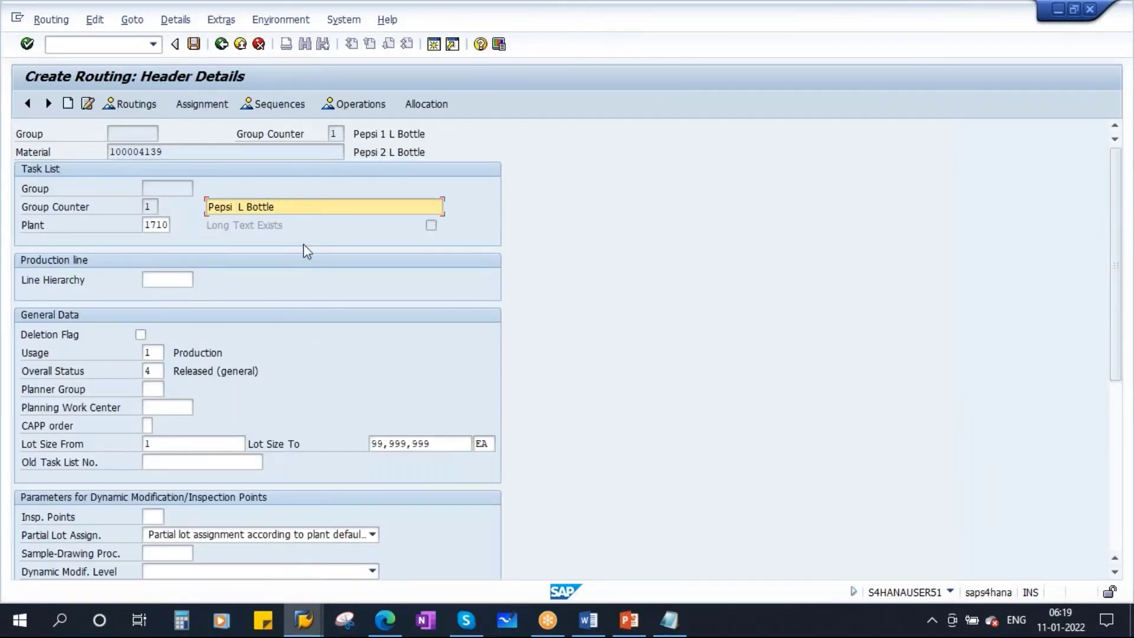
type("2")
key("Caps_Lock")
type("P")
key("Caps_Lock")
type("roduction")
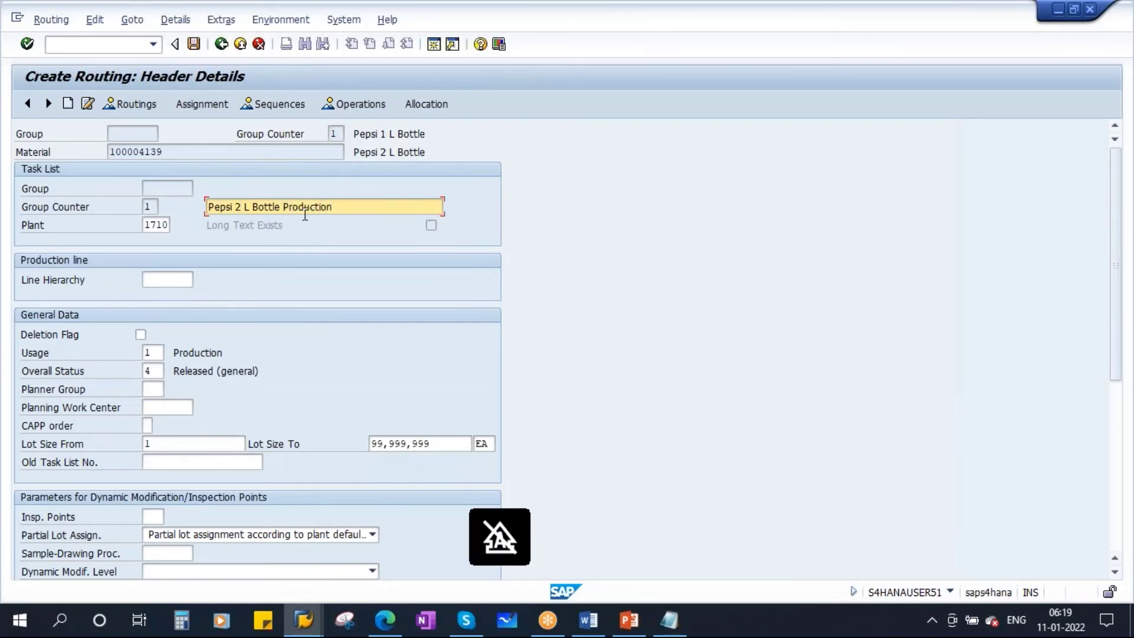
left_click(349, 107)
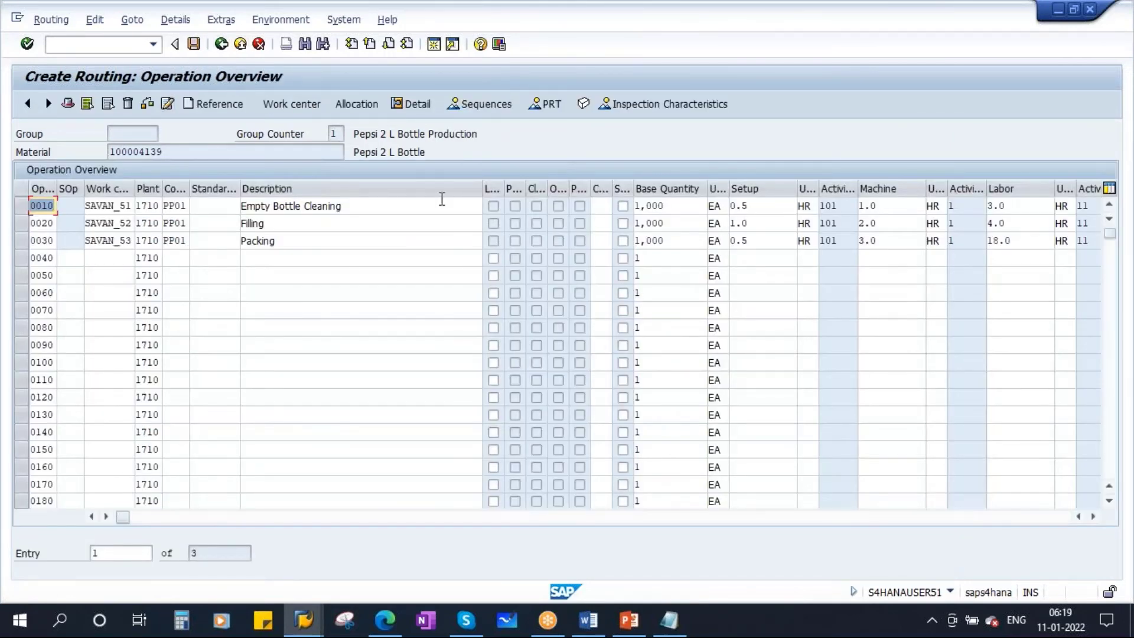
left_click(194, 44)
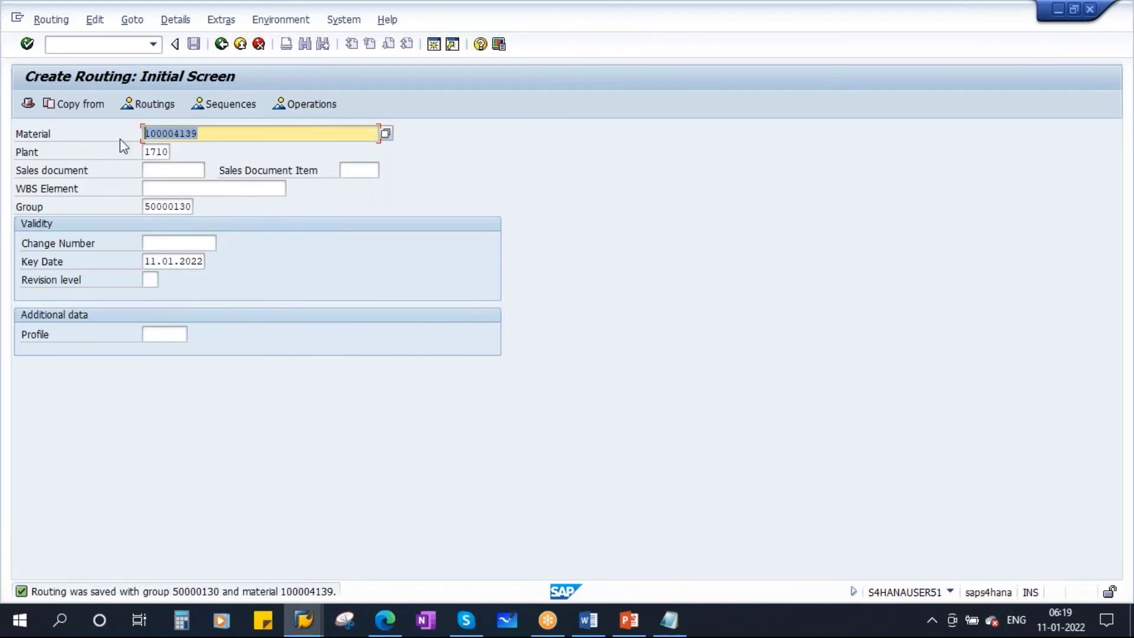
Switch to Notepad and add material number 100004139 below the last list item, leaving a blank line between.
left_click(669, 631)
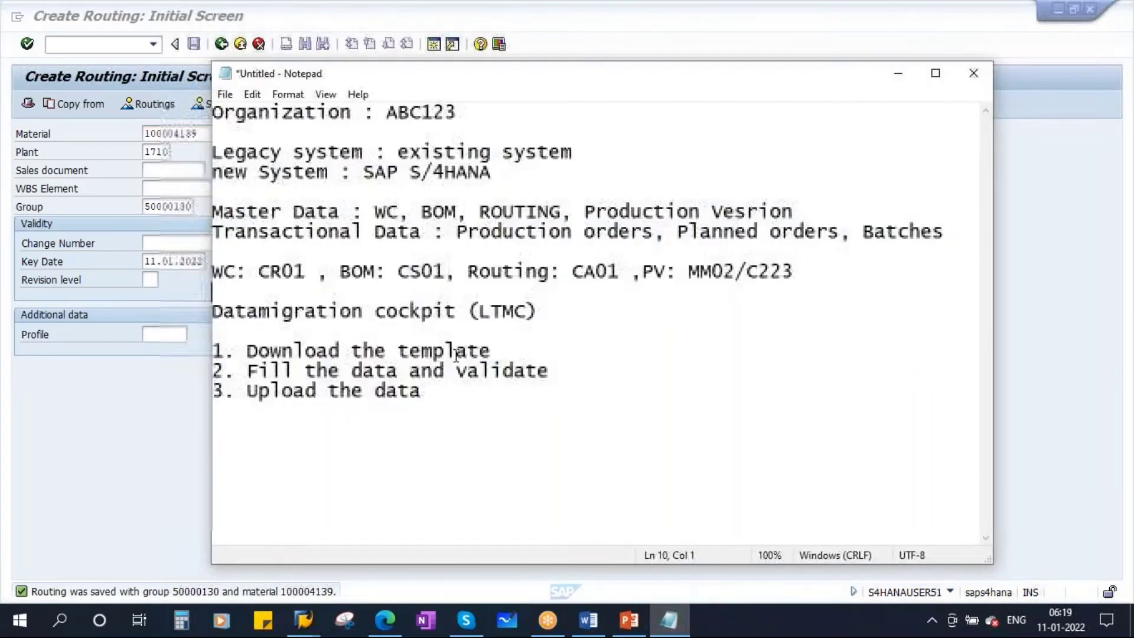
left_click(440, 395)
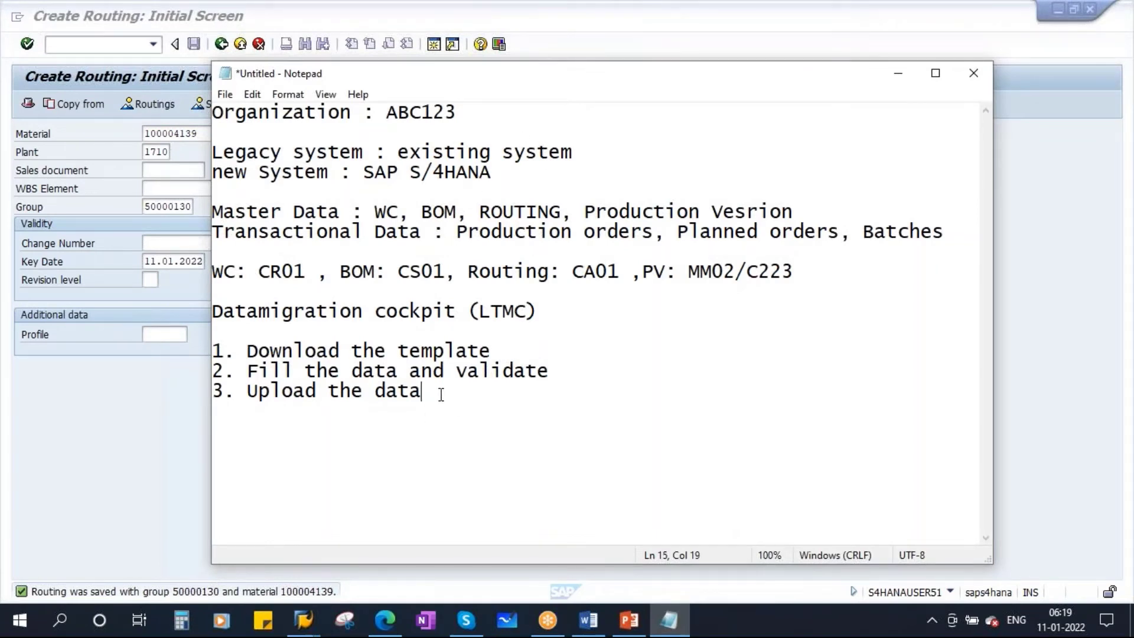
key("Return")
key("Return")
type("100004139")
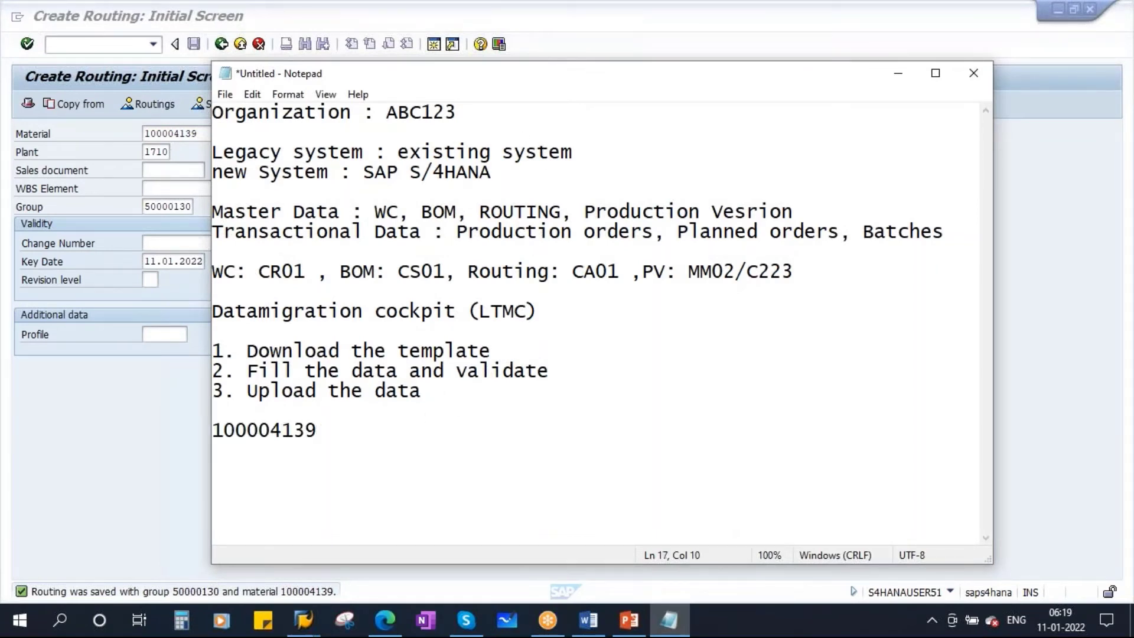
Extend the material number line with the labels ": BOM - , Routing -".
type("bom")
key("BackSpace")
key("BackSpace")
key("BackSpace")
key("BackSpace")
type(":")
key("Caps_Lock")
type("BOM")
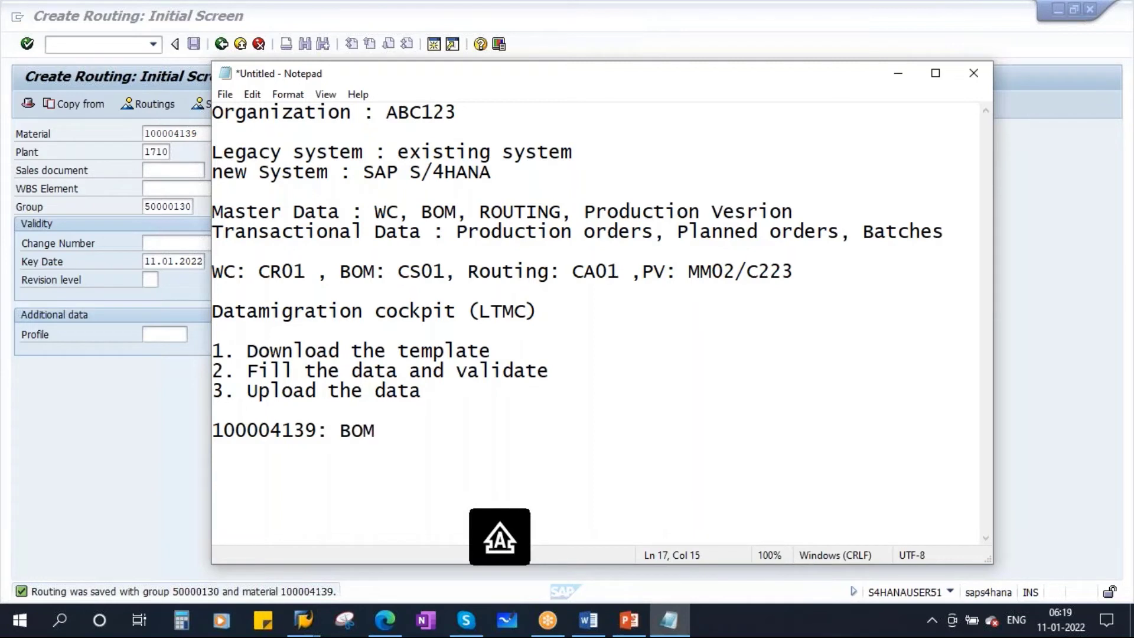
type(" - ")
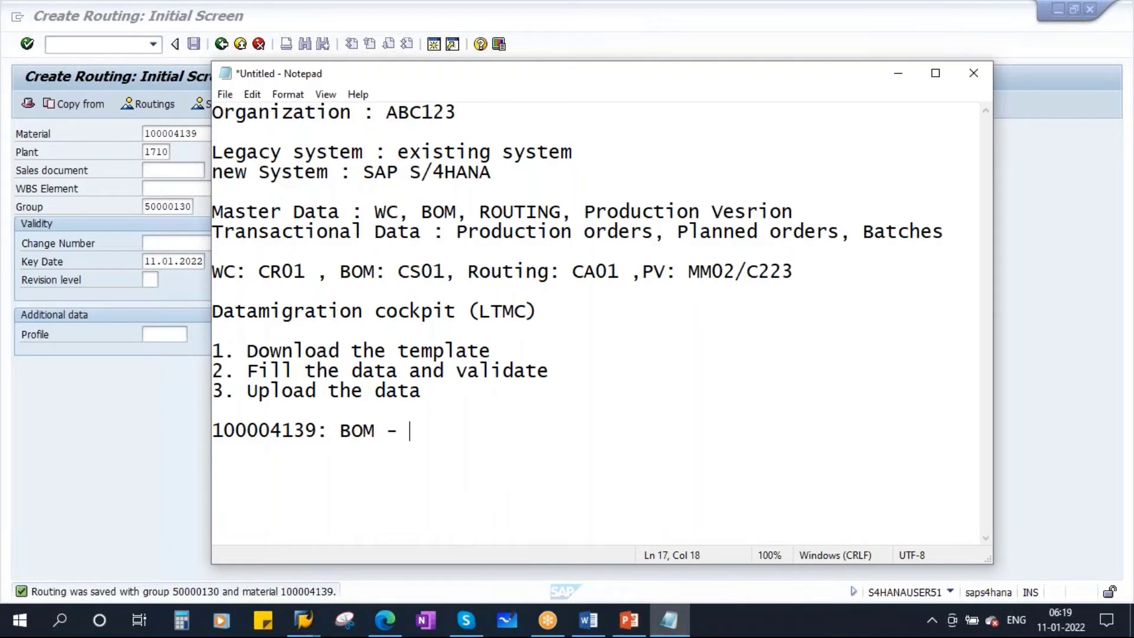
type(",")
key("Caps_Lock")
type("Routing")
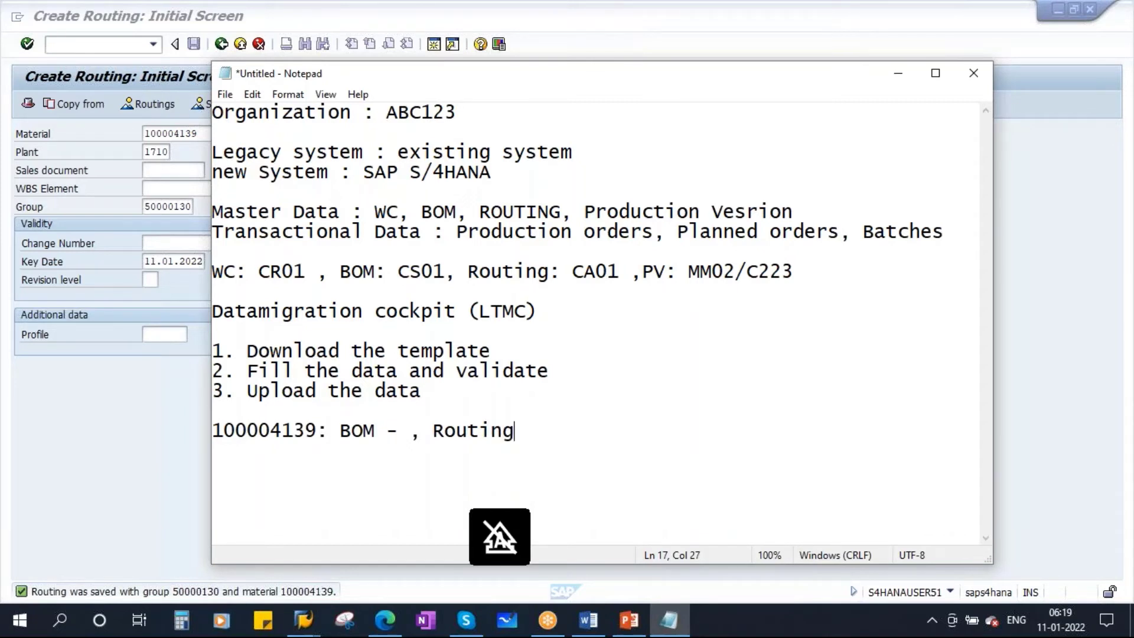
type(" -")
Switch back to SAP and display the header details of the routing for material 100004139 in plant 1710, with the group field cleared.
key("alt+Tab")
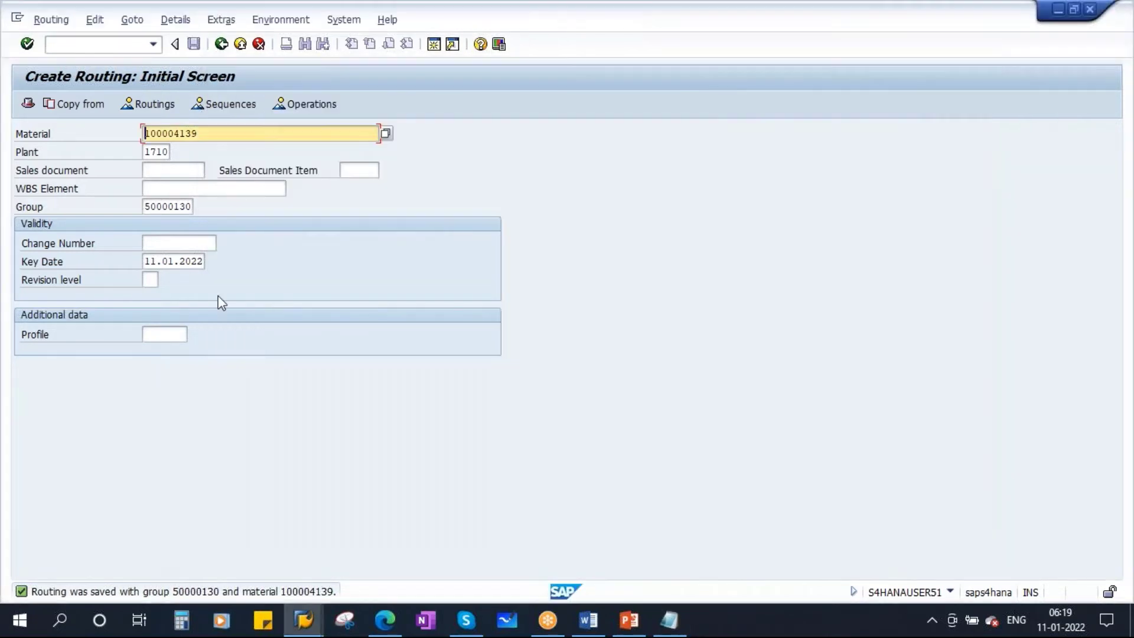
left_click(52, 20)
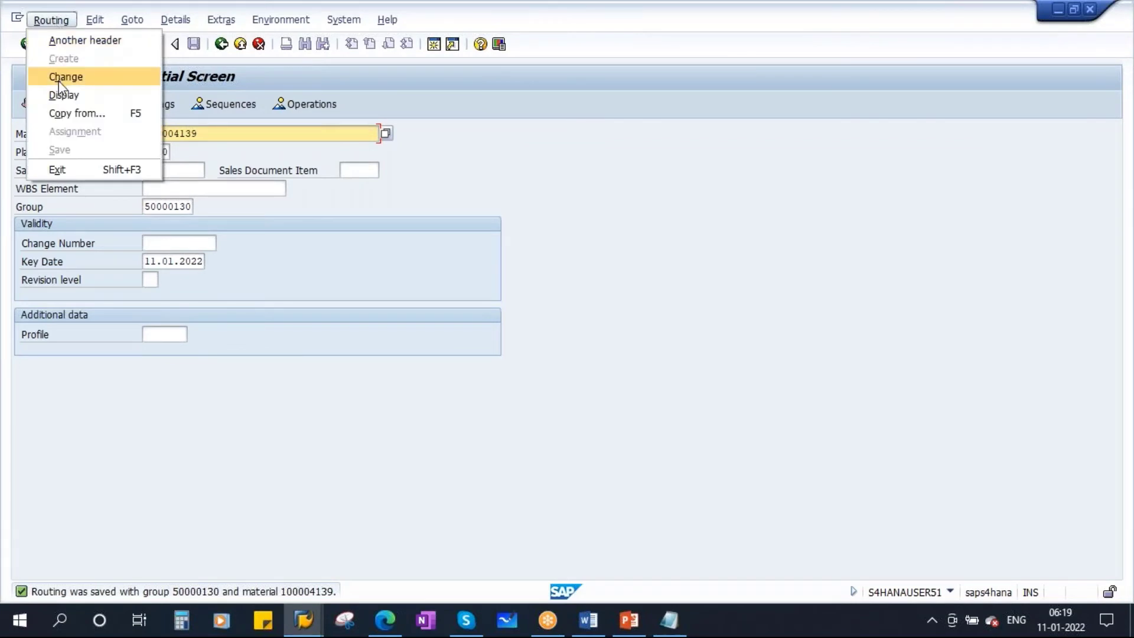
left_click(62, 95)
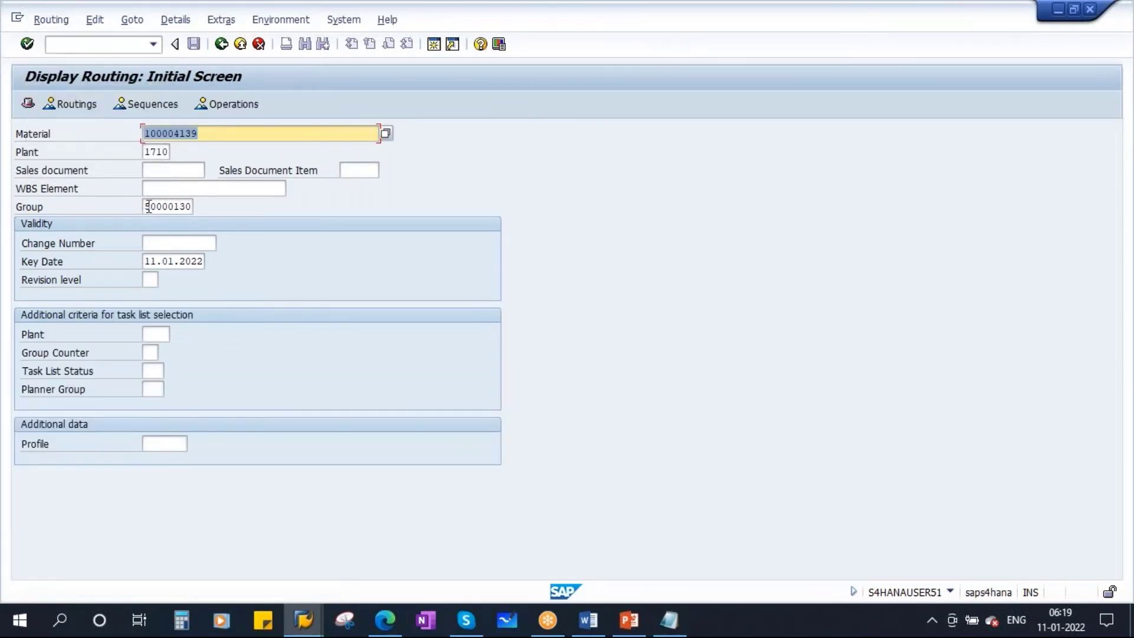
left_click_drag(144, 206, 252, 205)
key("Delete")
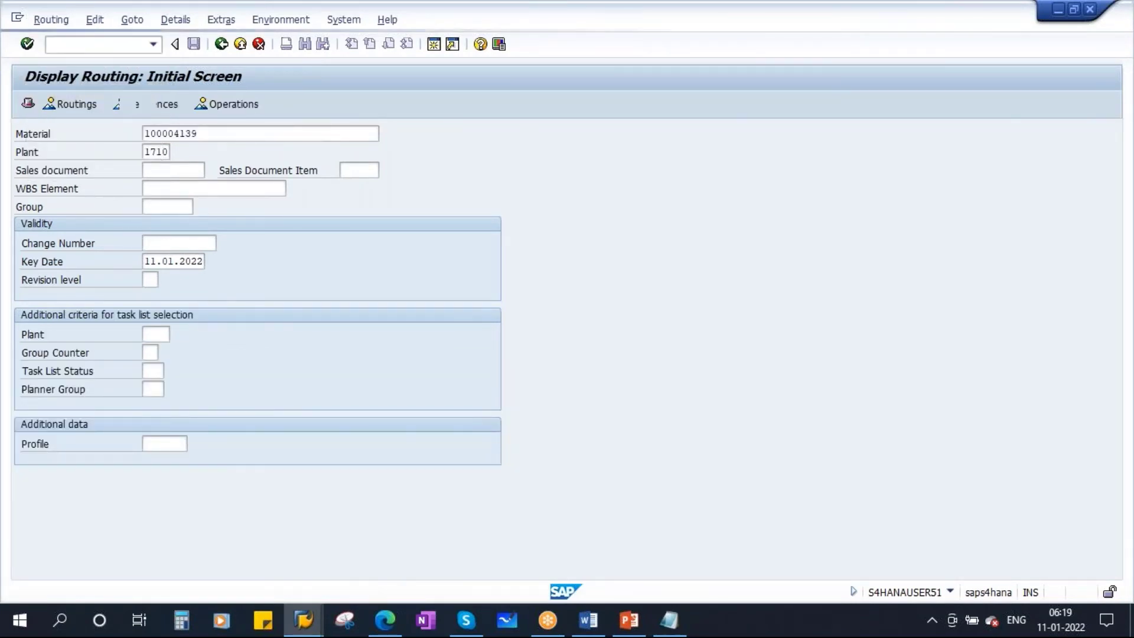
key("Return")
left_click(68, 104)
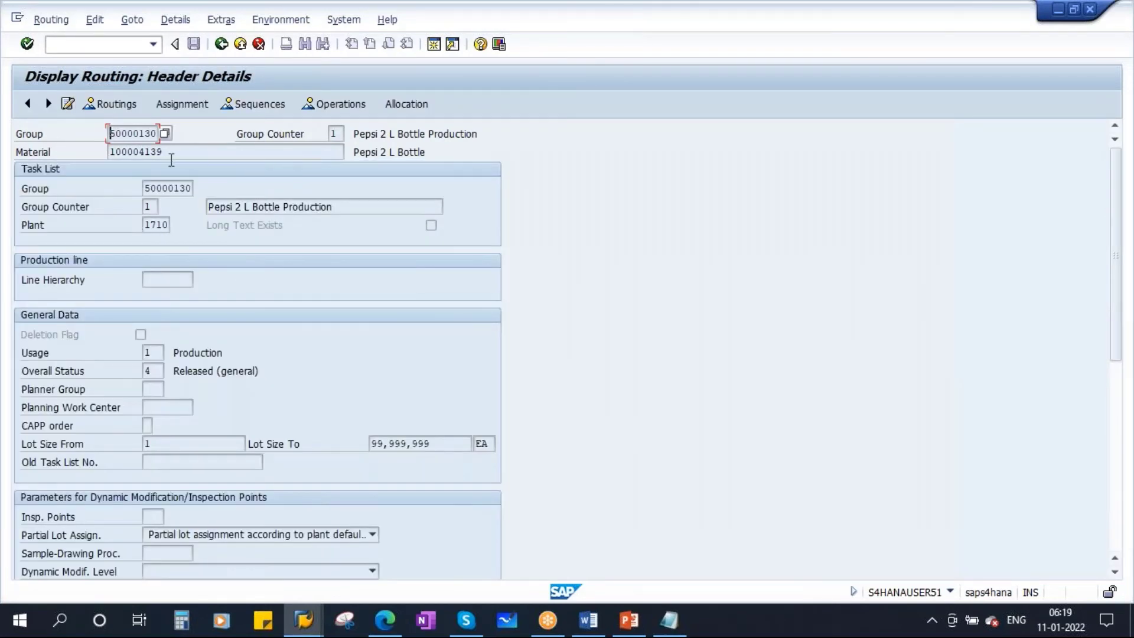
Copy routing group 50000130 into the Notepad line, add ", 1" after it and "01, 1" after BOM, and minimize Notepad.
left_click_drag(171, 152, 197, 140)
key("ctrl+c")
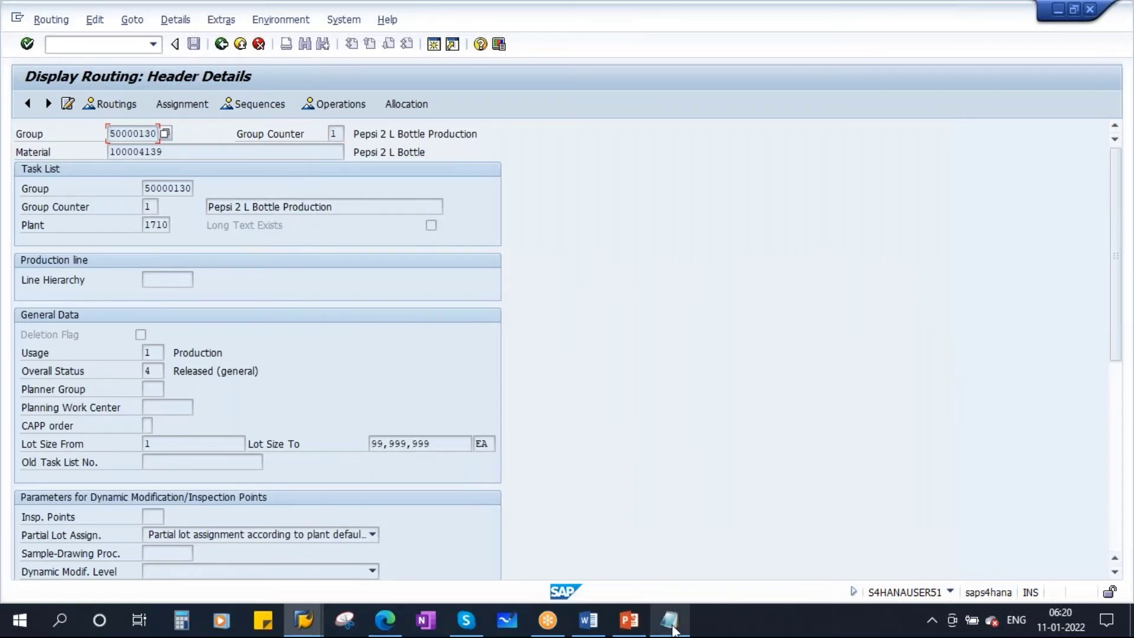
left_click(669, 620)
key("ctrl+v")
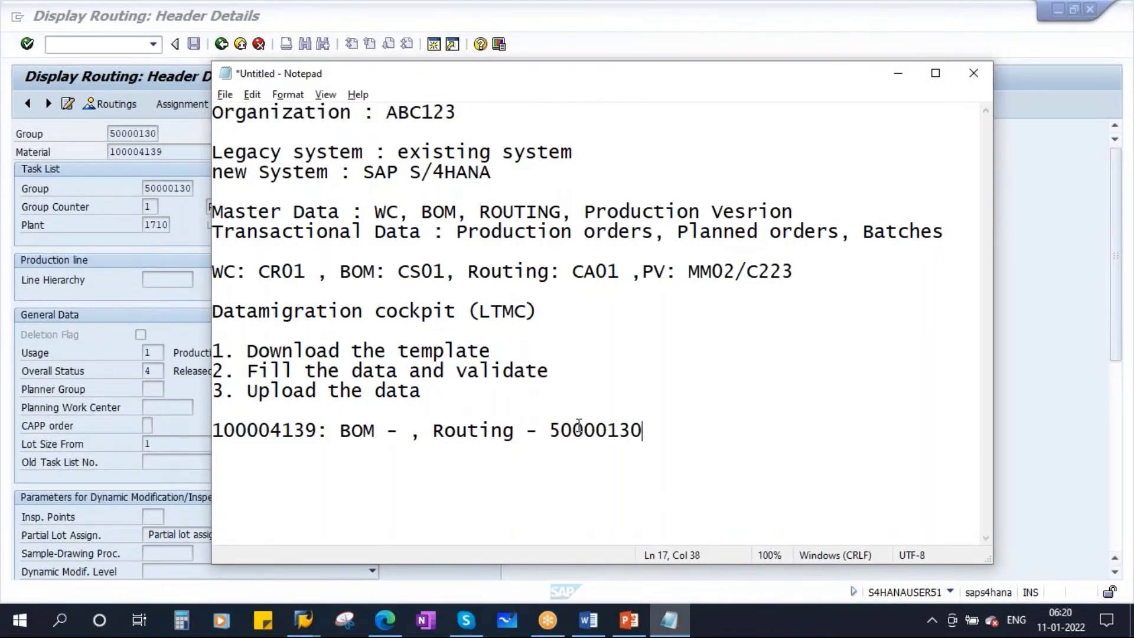
type(", 1")
left_click(400, 431)
type("01, 1")
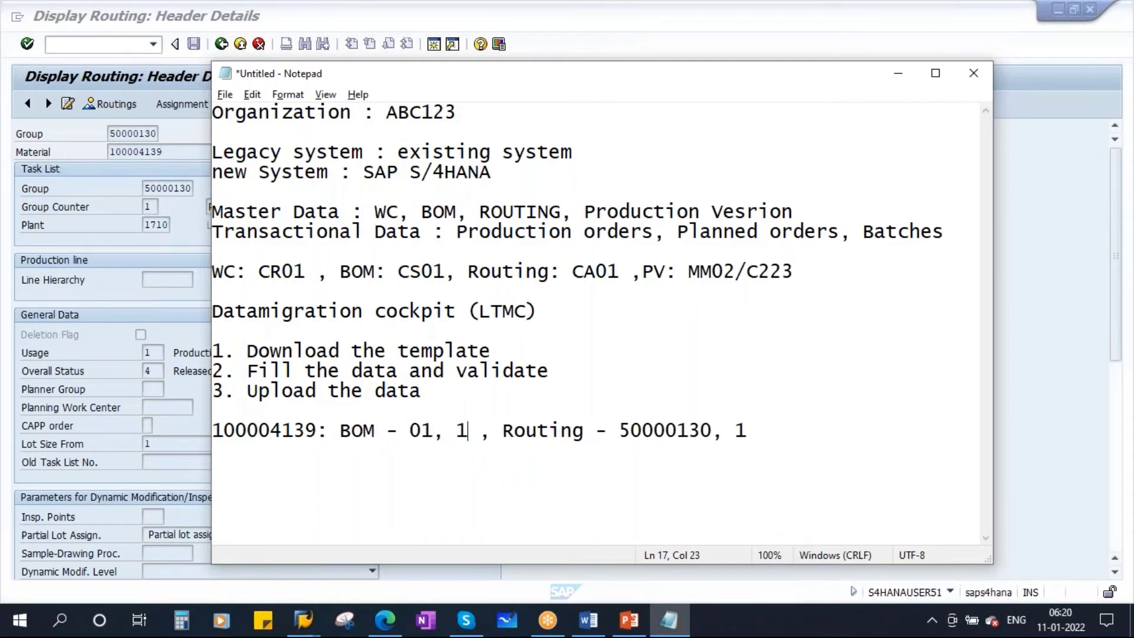
left_click_drag(488, 81, 352, 82)
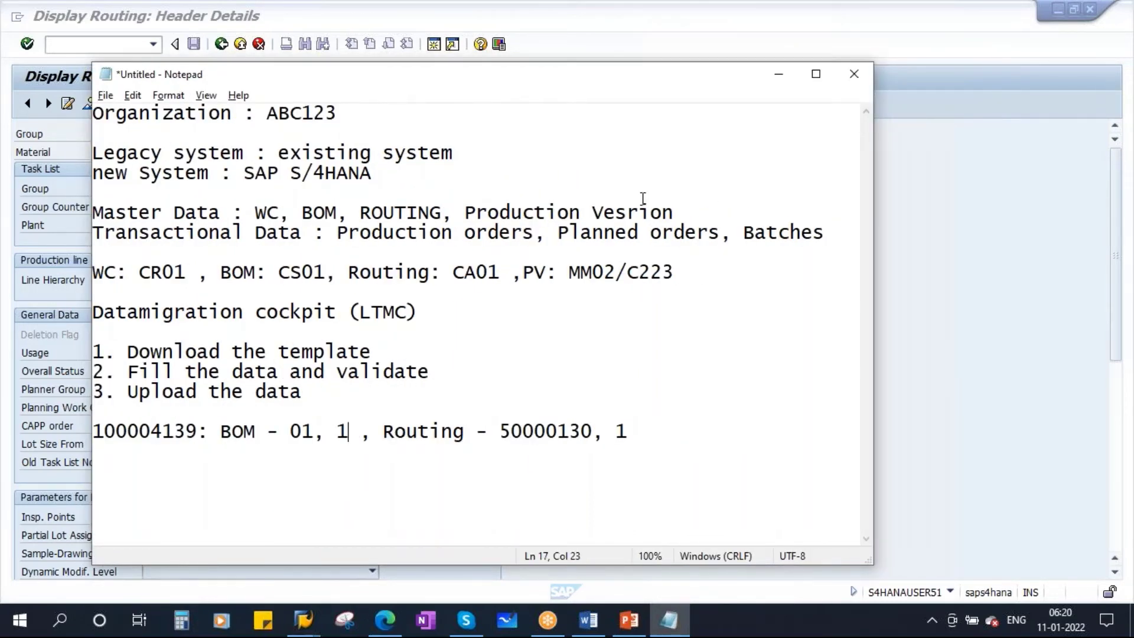
left_click(778, 74)
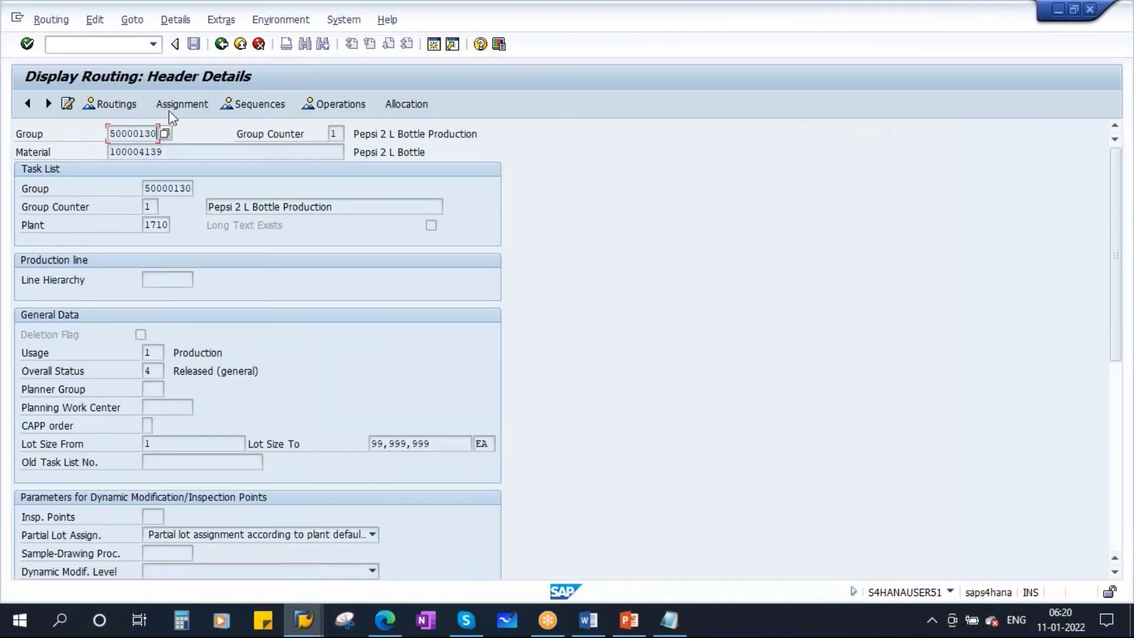
Leave the routing display, switch to routing creation and open the overview for material 100004139 with the group field cleared.
left_click(221, 44)
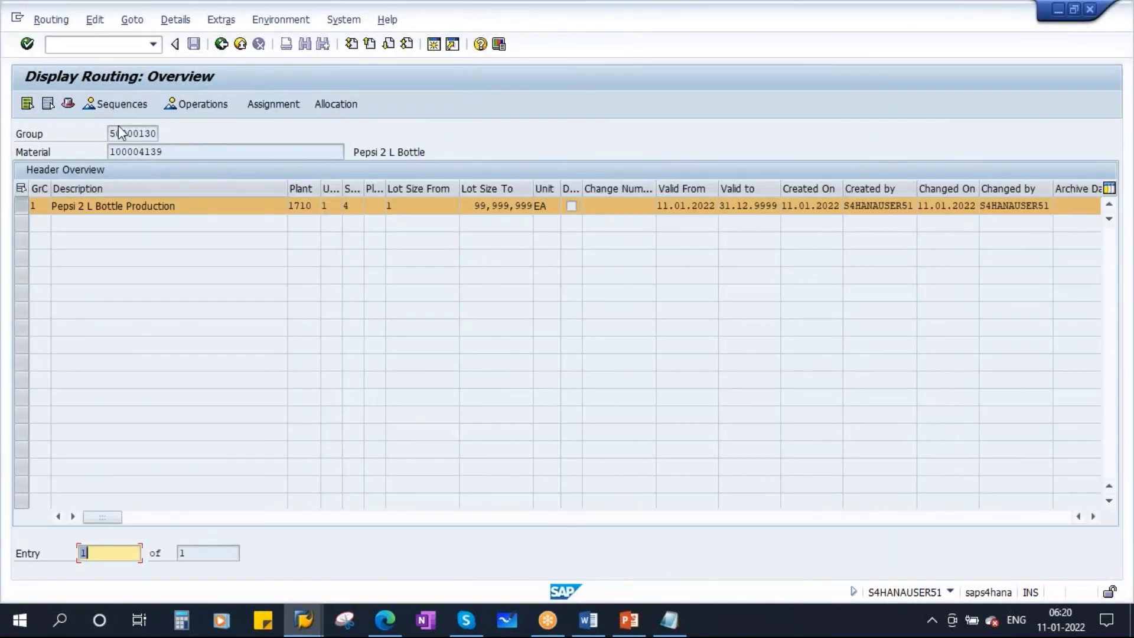
left_click(220, 44)
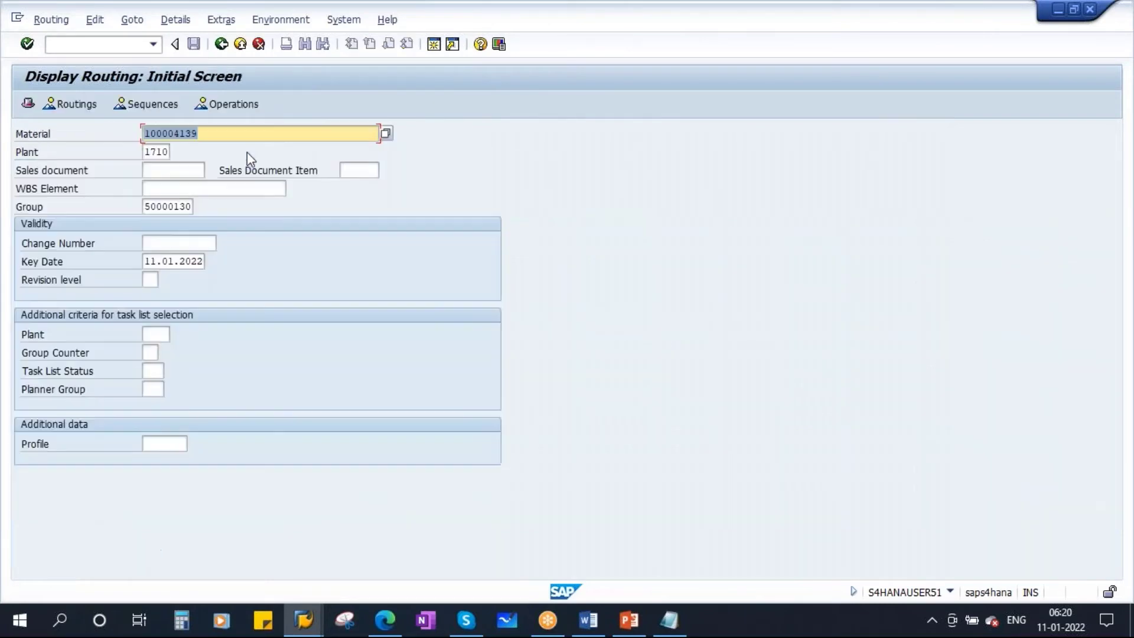
left_click(155, 207)
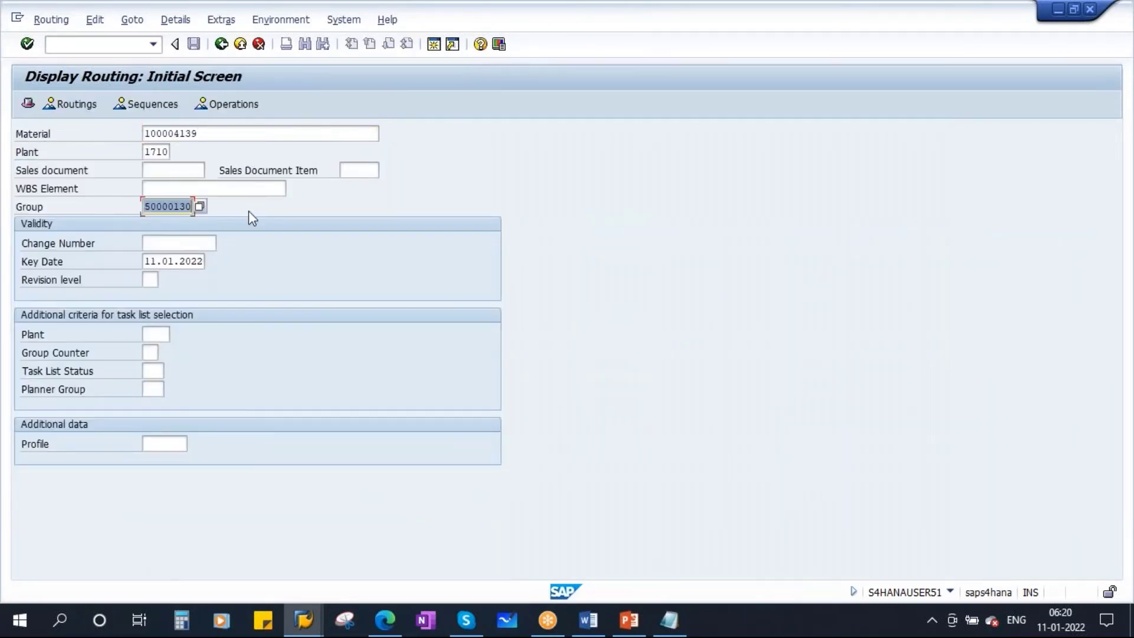
key("Delete")
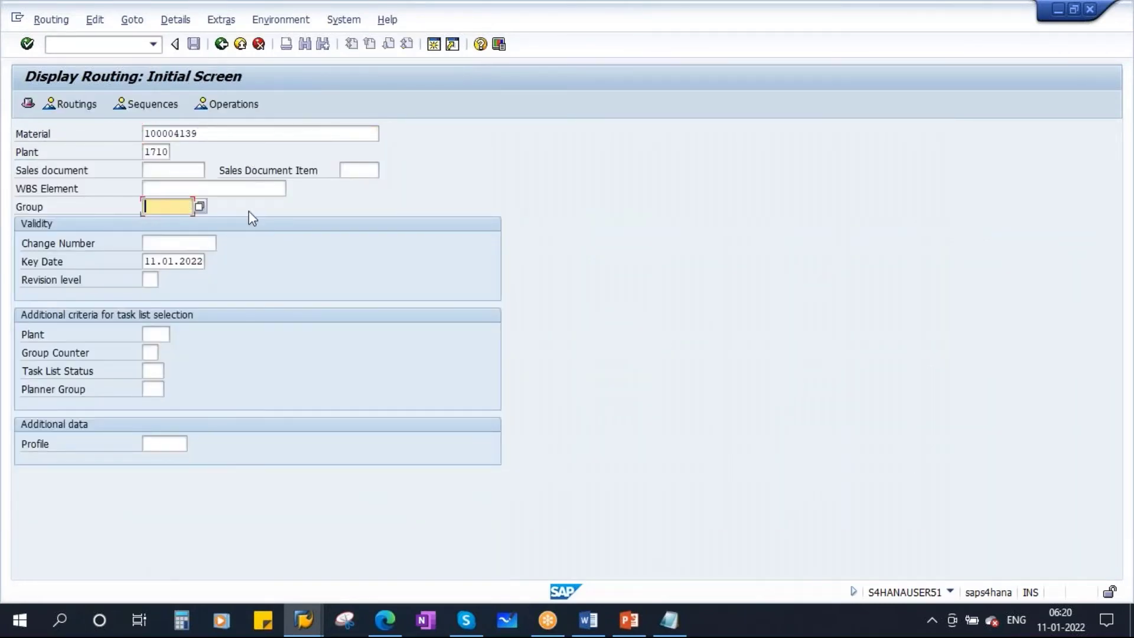
left_click(64, 26)
left_click(71, 59)
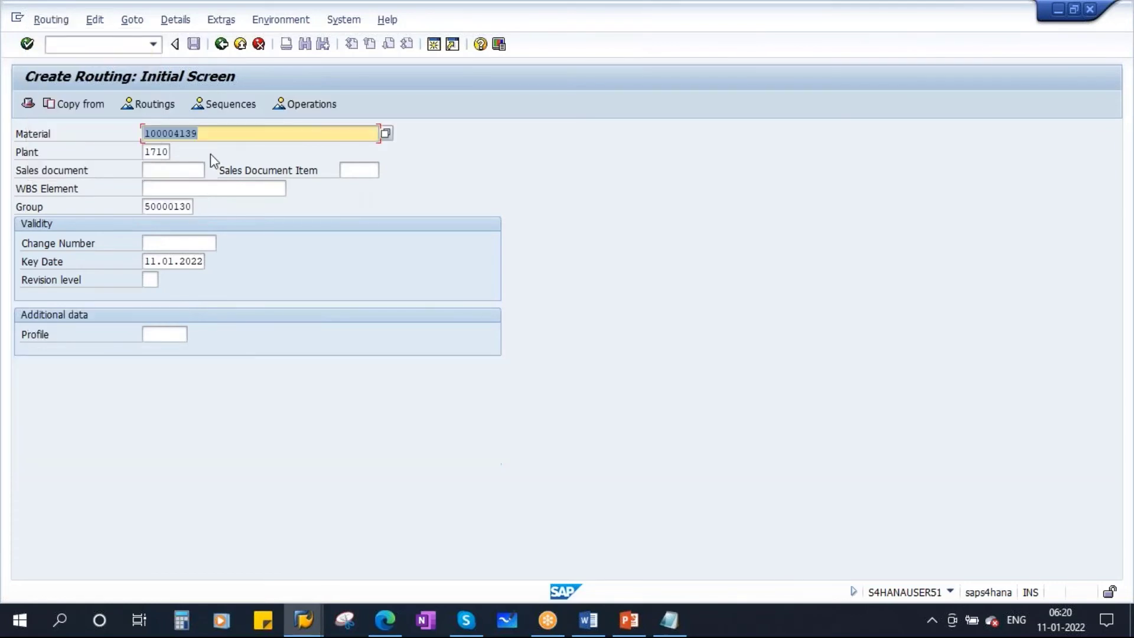
left_click(159, 207)
key("BackSpace")
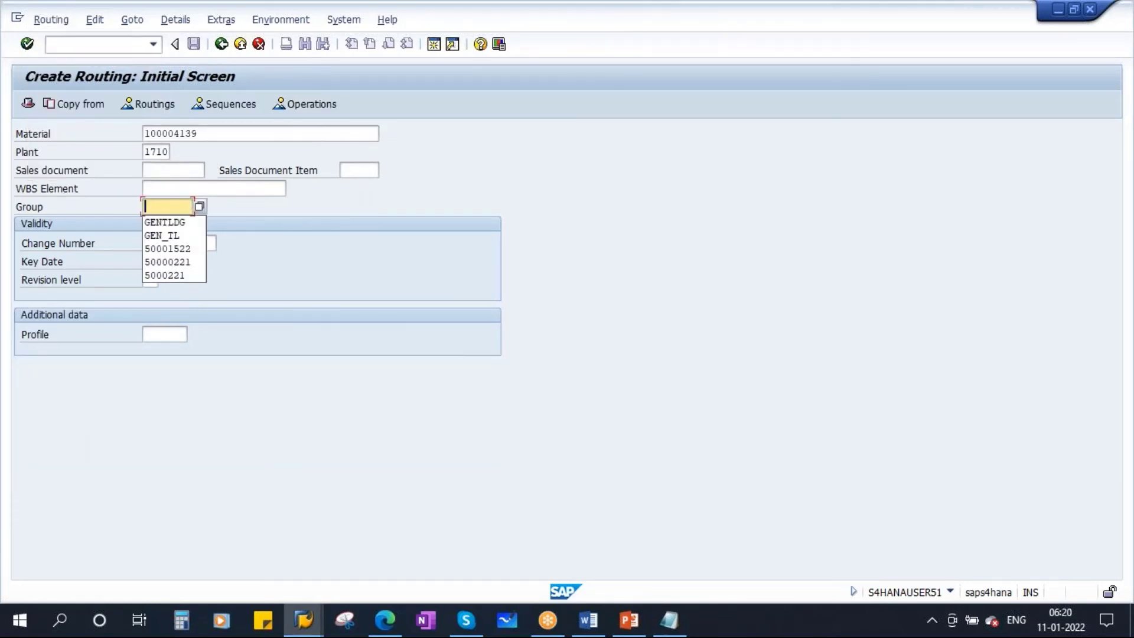
key("Return")
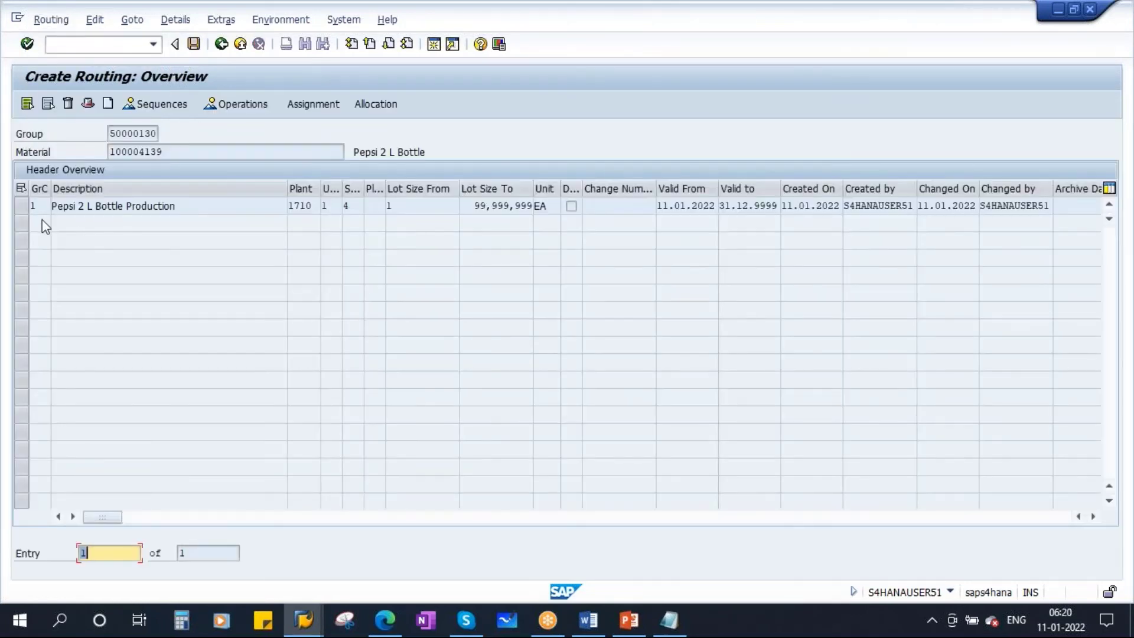
Add a second Pepsi 2 L Bottle routing with usage 1, status 4 and lot size from 1, and open its operation overview.
left_click(21, 207)
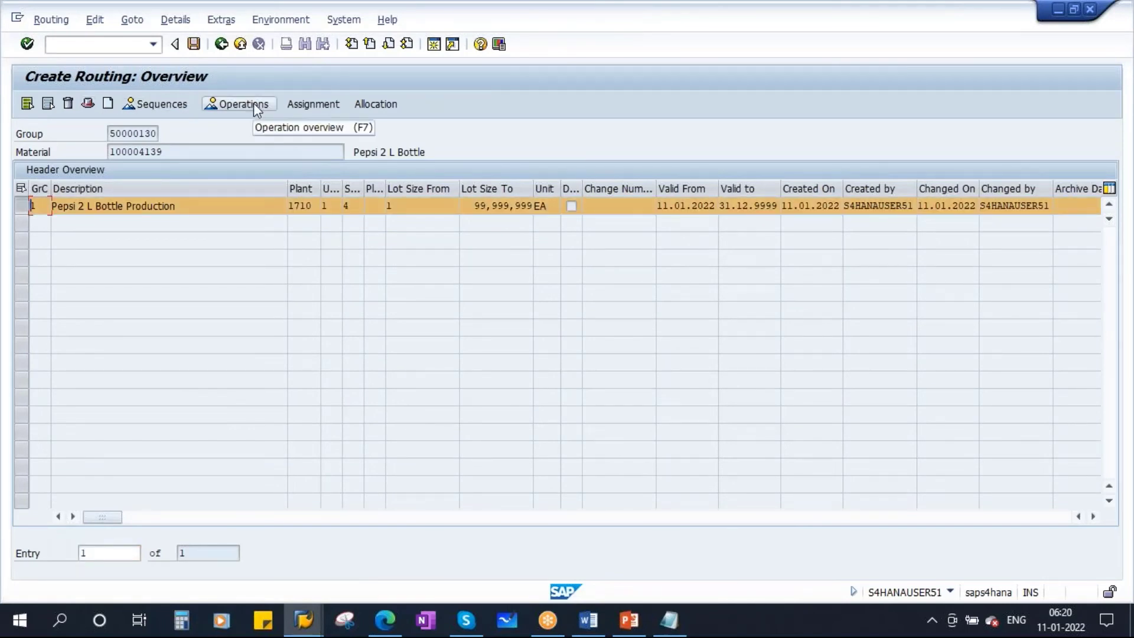
left_click(112, 107)
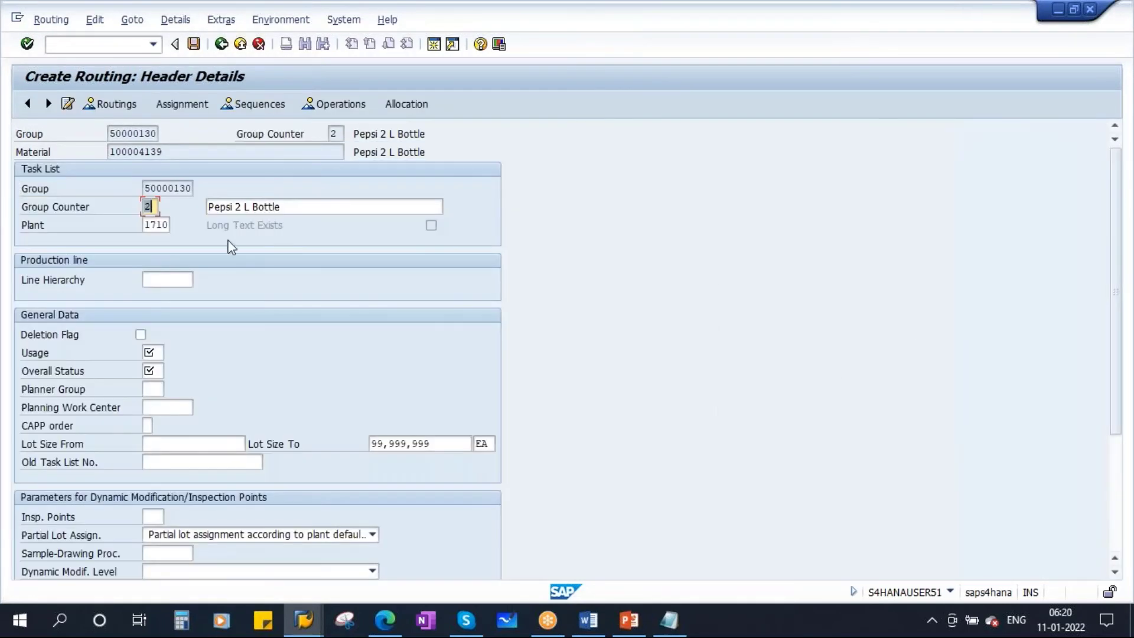
left_click(285, 204)
left_click(154, 353)
key("BackSpace")
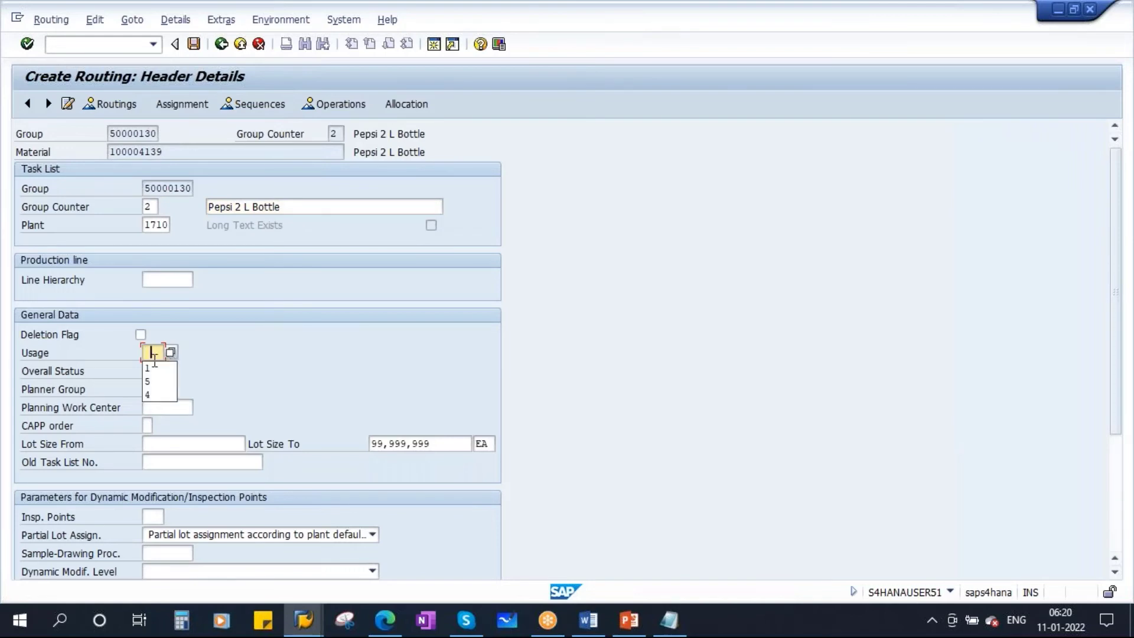
type("1")
key("Tab")
type("4")
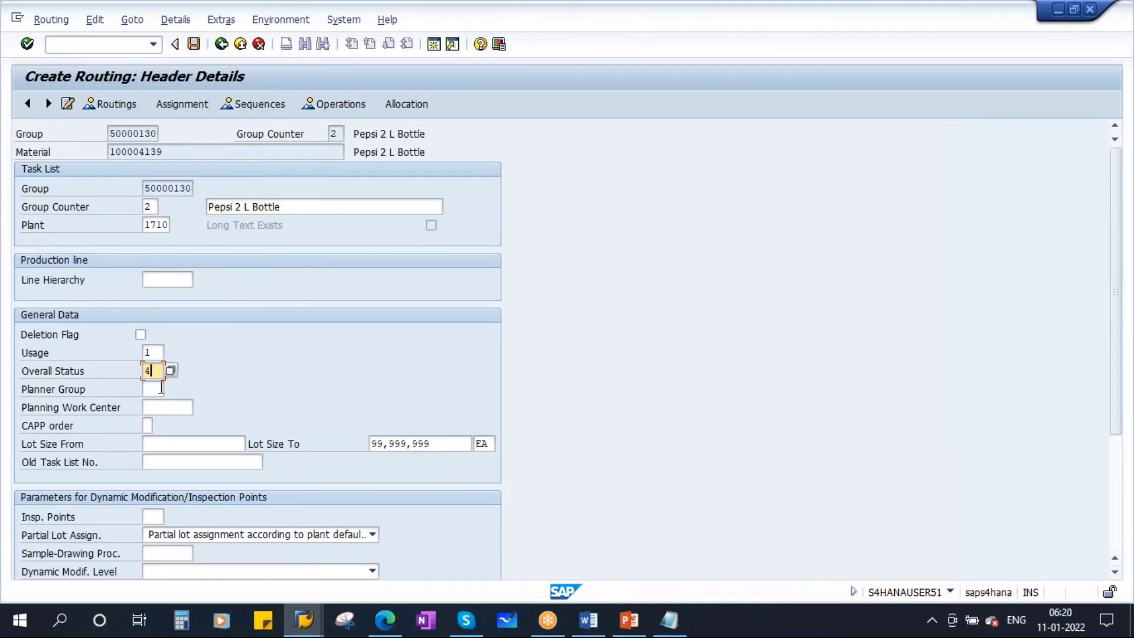
left_click(181, 443)
type("1")
key("Return")
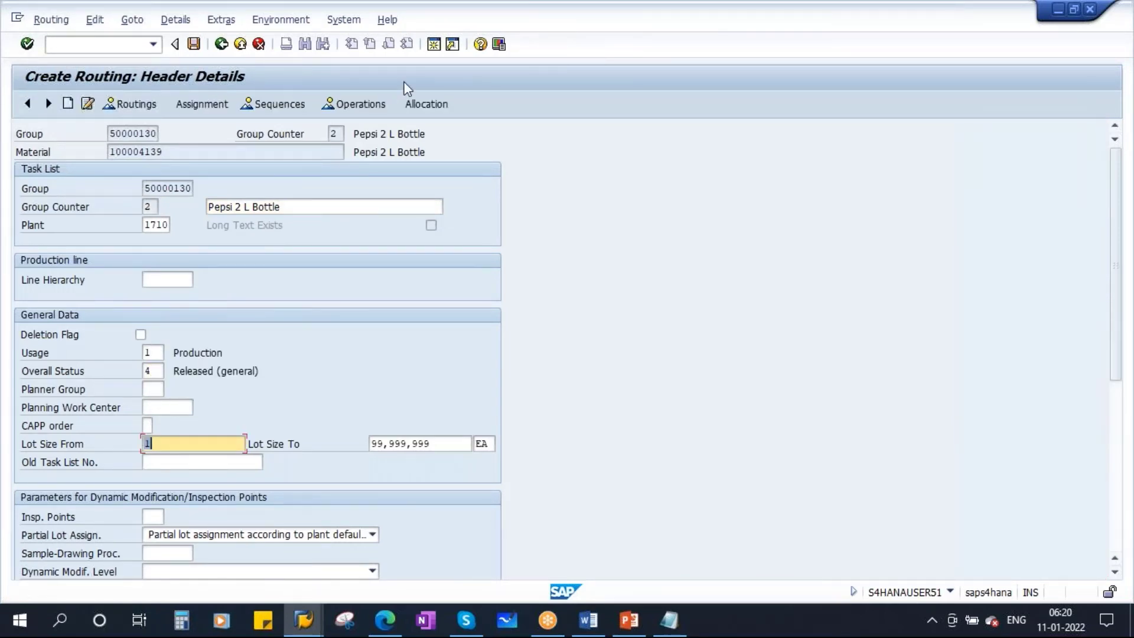
left_click(361, 104)
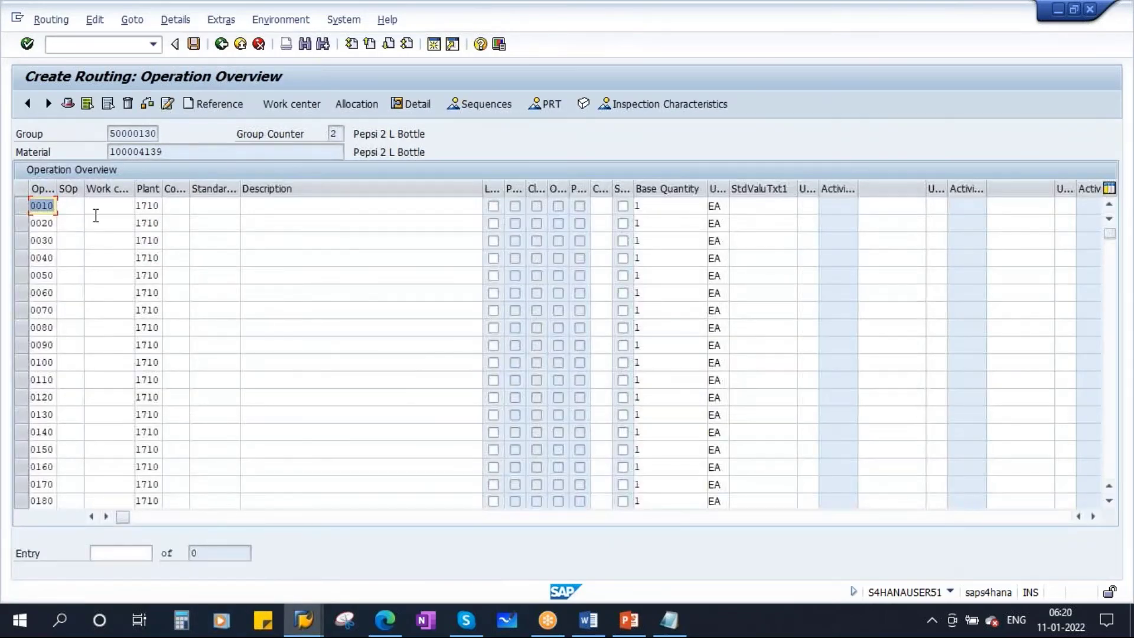
left_click(103, 206)
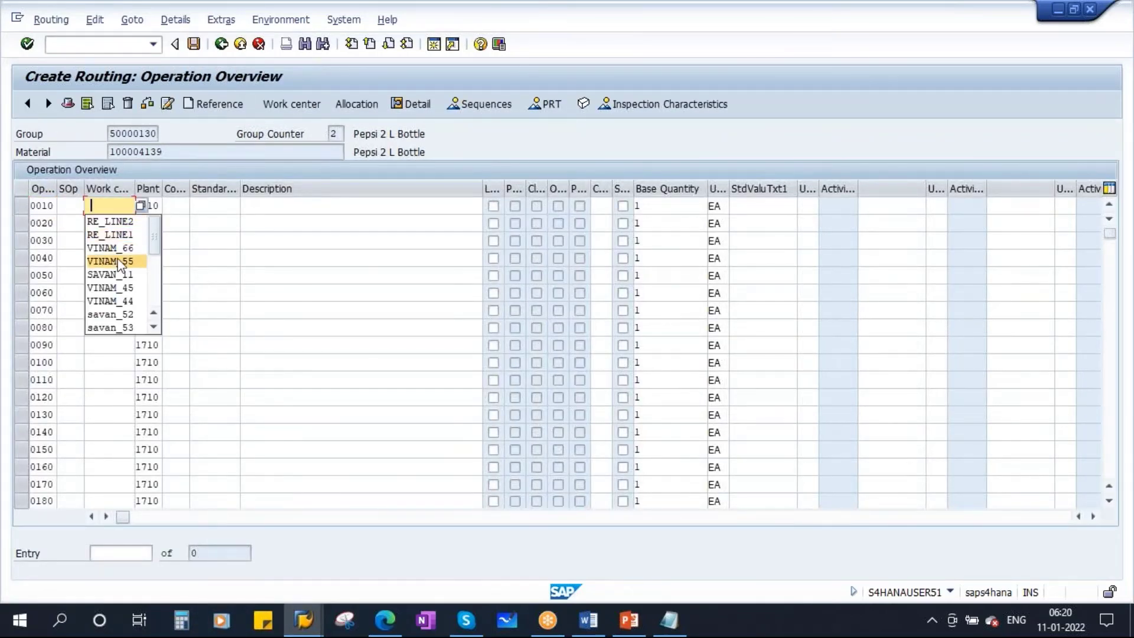
In a new session, display the routings of material 100004137 with the group cleared, and open the operations of the Automatic Line routing.
left_click(434, 45)
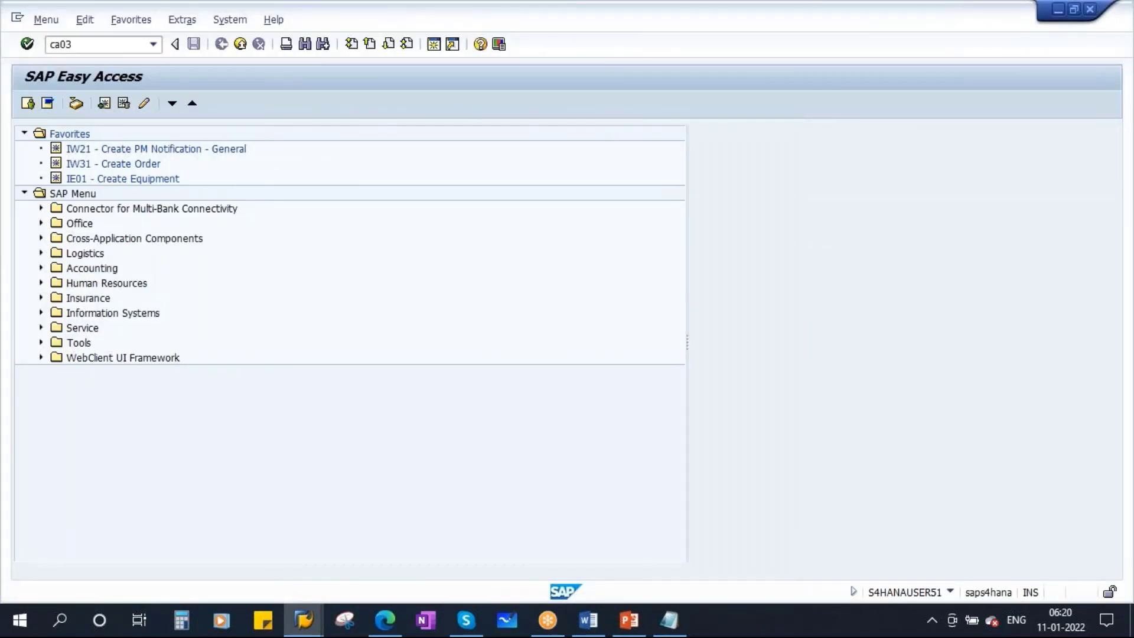
key("Return")
left_click(206, 127)
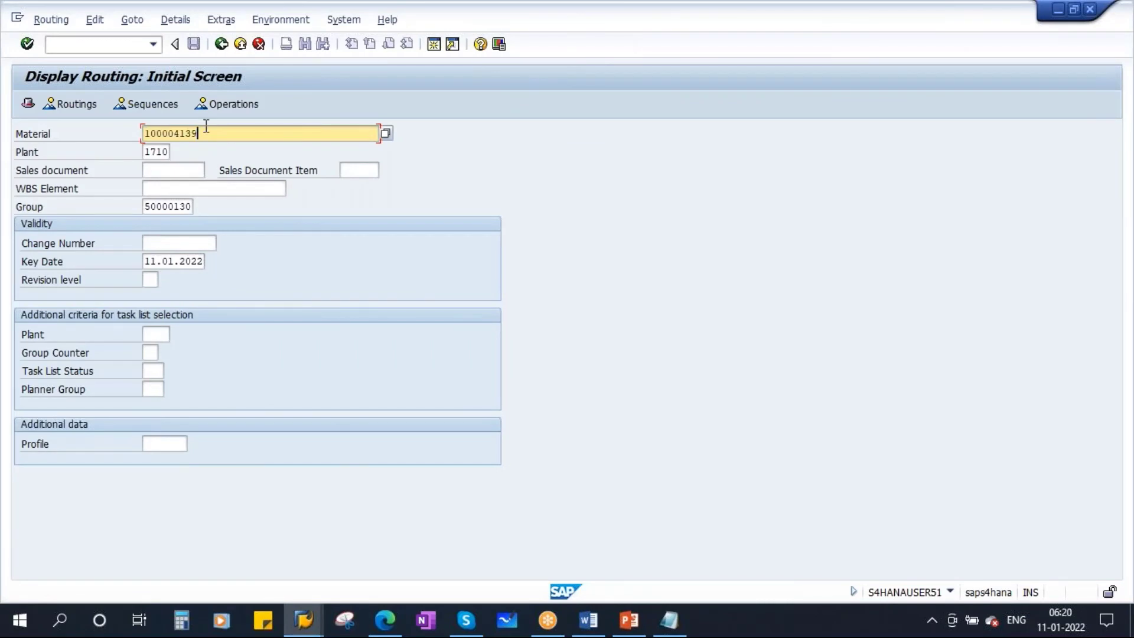
key("BackSpace")
type("7")
key("Tab")
key("Tab")
key("Tab")
key("Tab")
key("Tab")
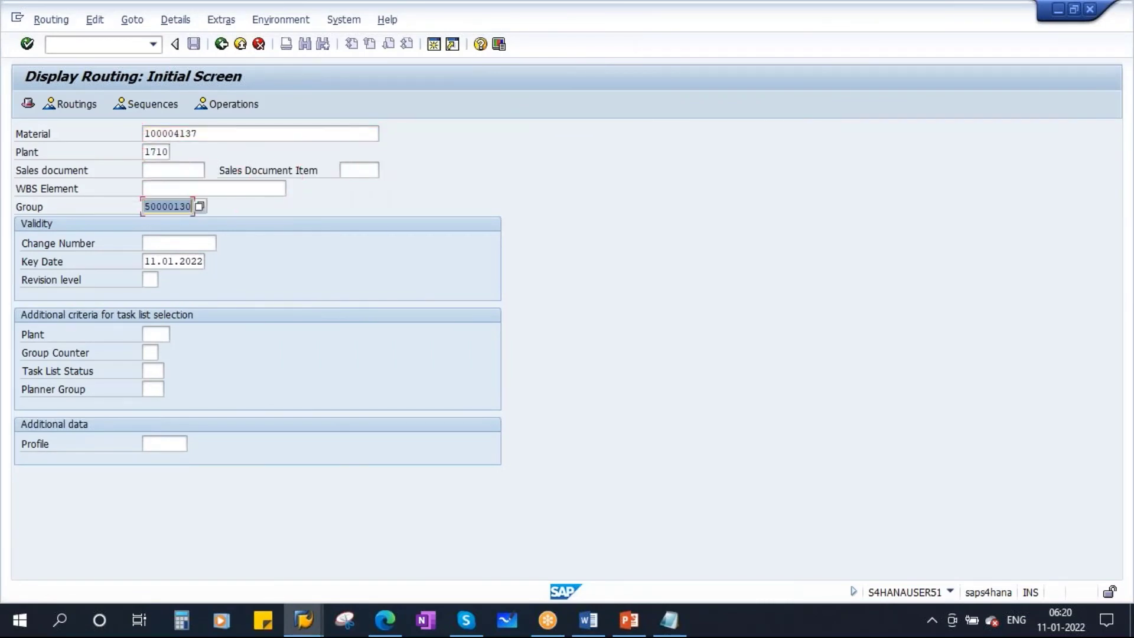
key("Delete")
key("Return")
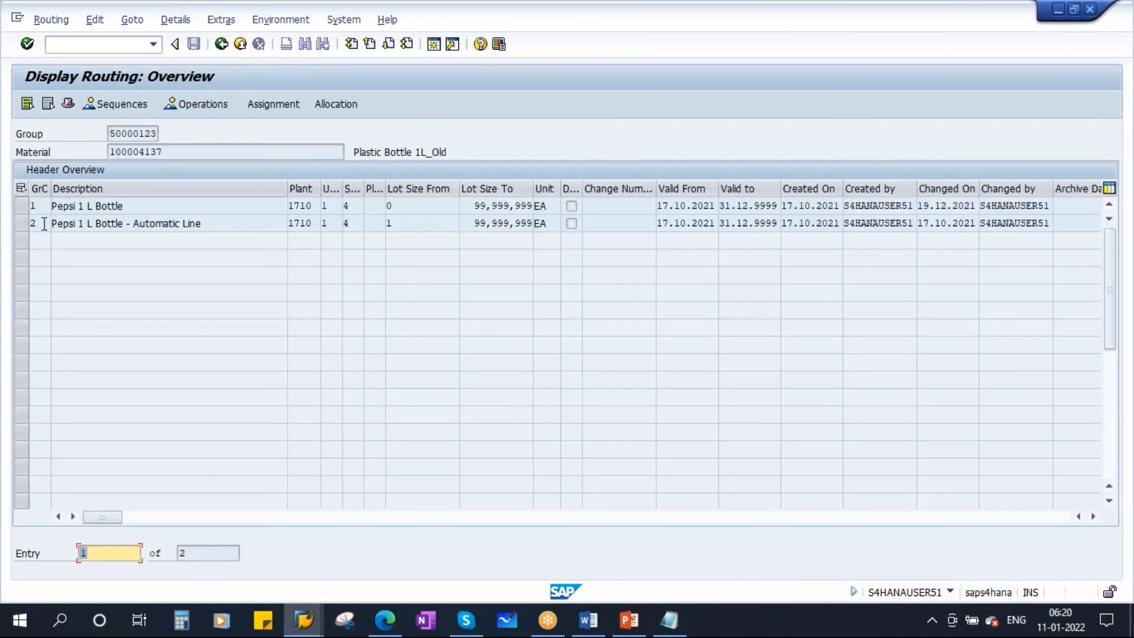
left_click(23, 224)
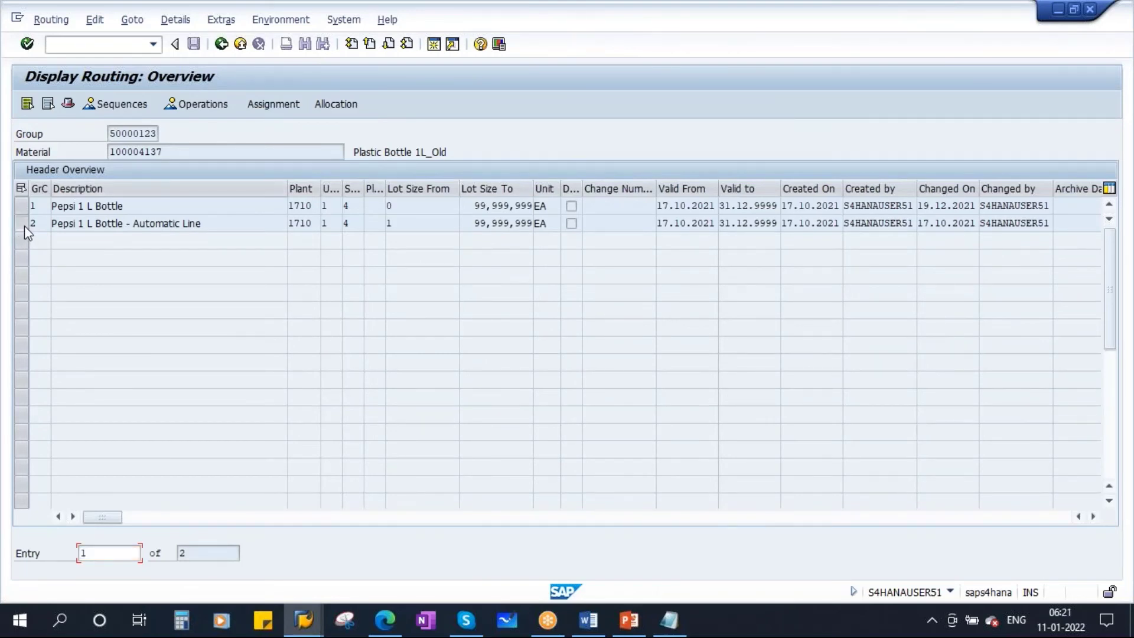
left_click(198, 104)
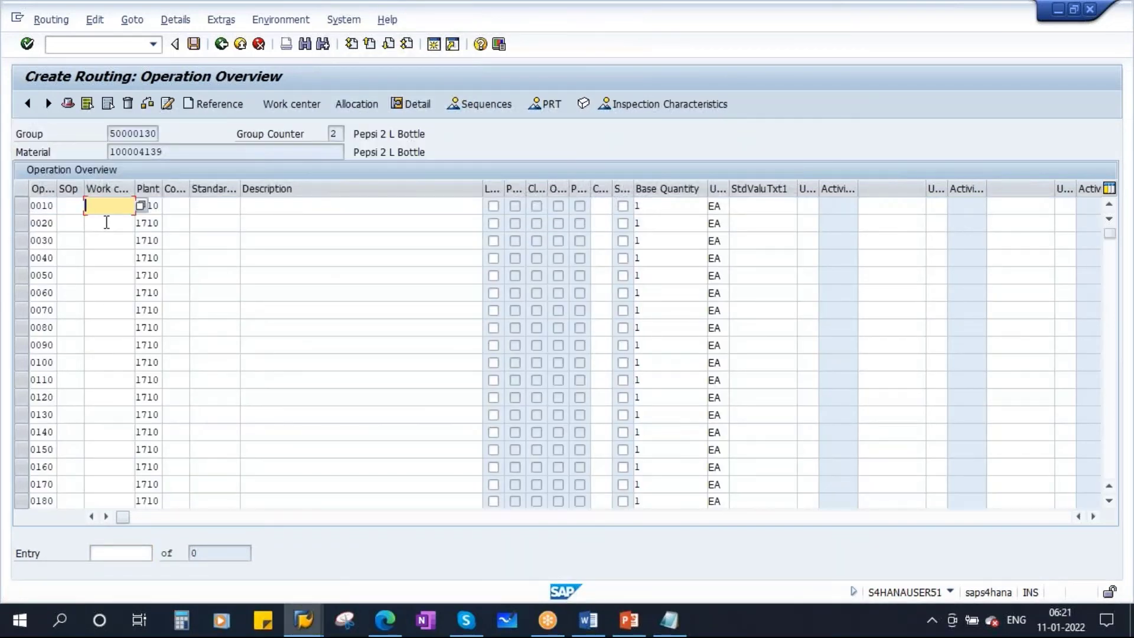
Back in routing creation, give operation 0010 work center SAVAN_59, the description "production on line" and a base quantity of 1000.
type("savan_")
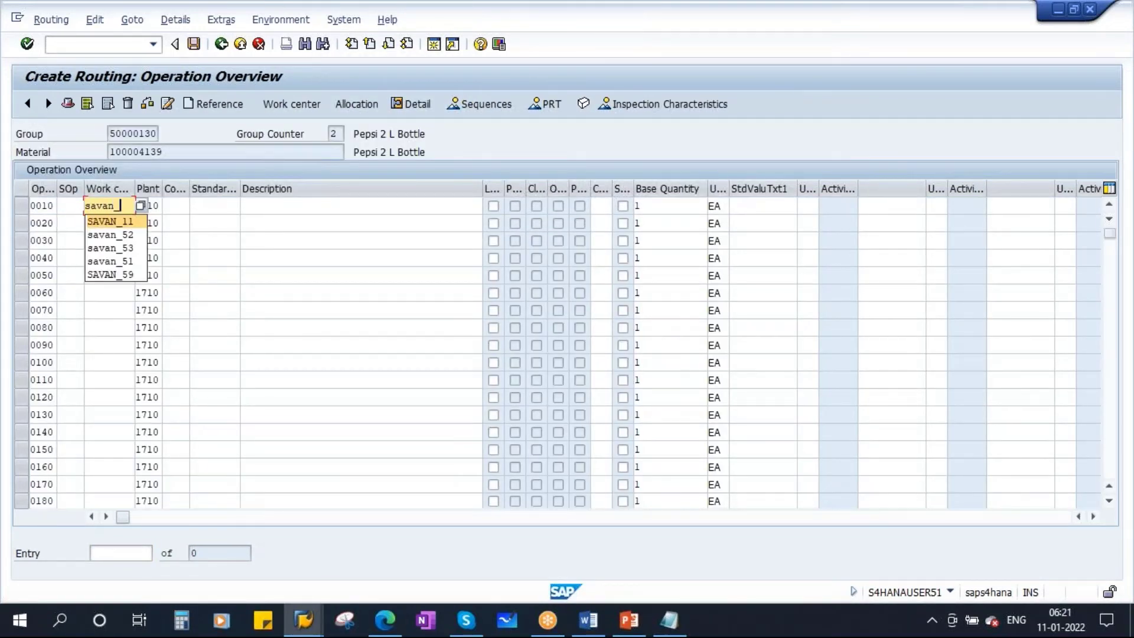
type("59")
left_click(113, 220)
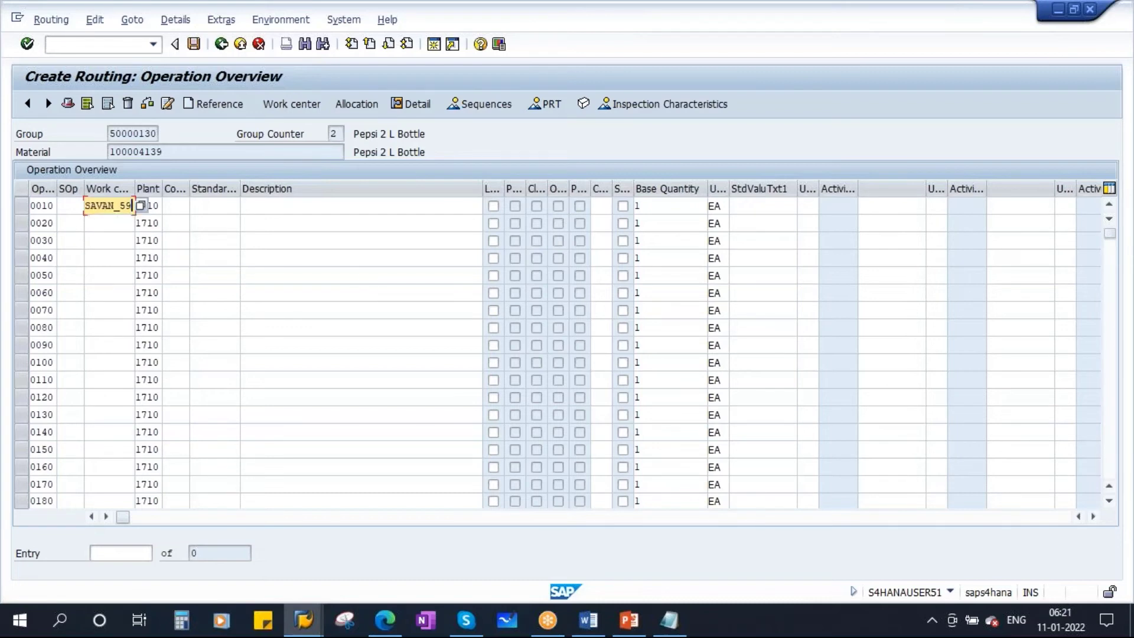
left_click(264, 204)
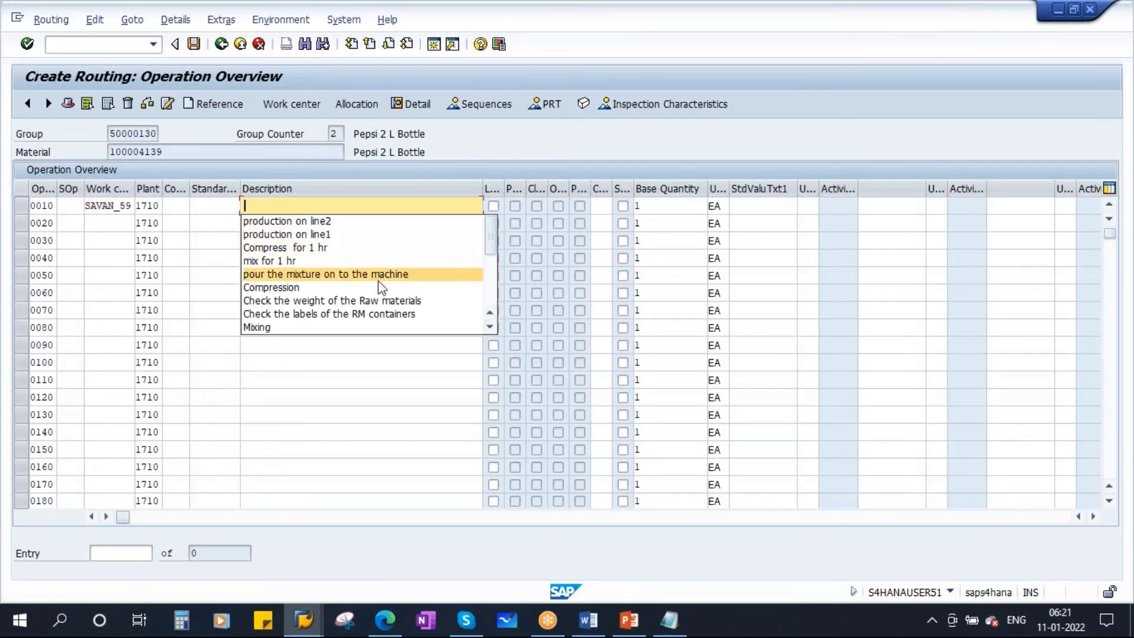
left_click(313, 222)
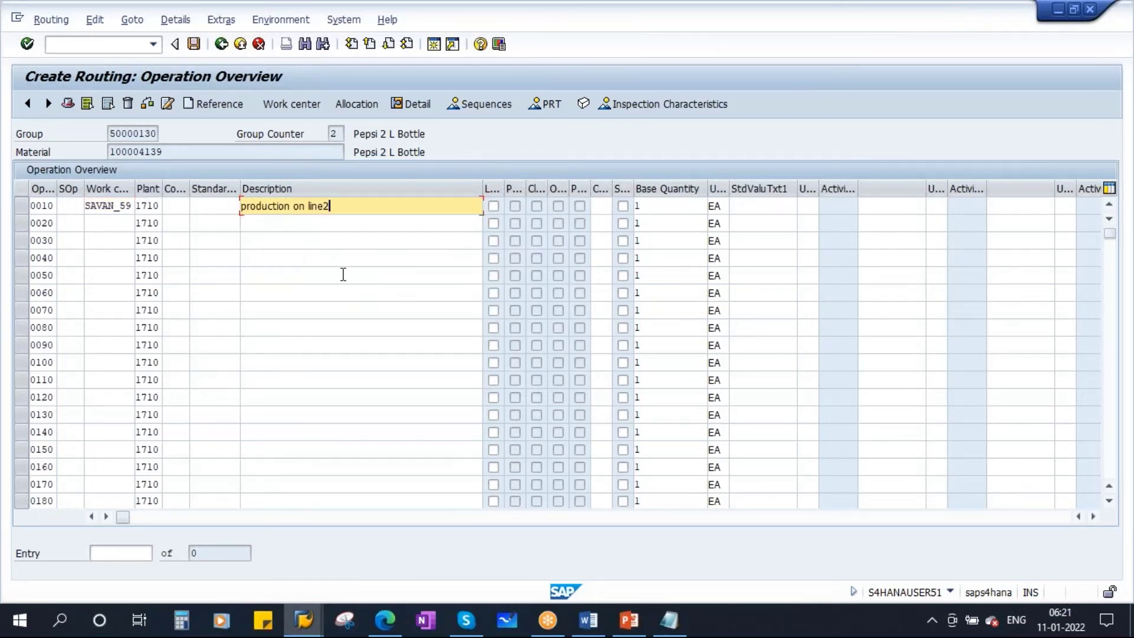
key("BackSpace")
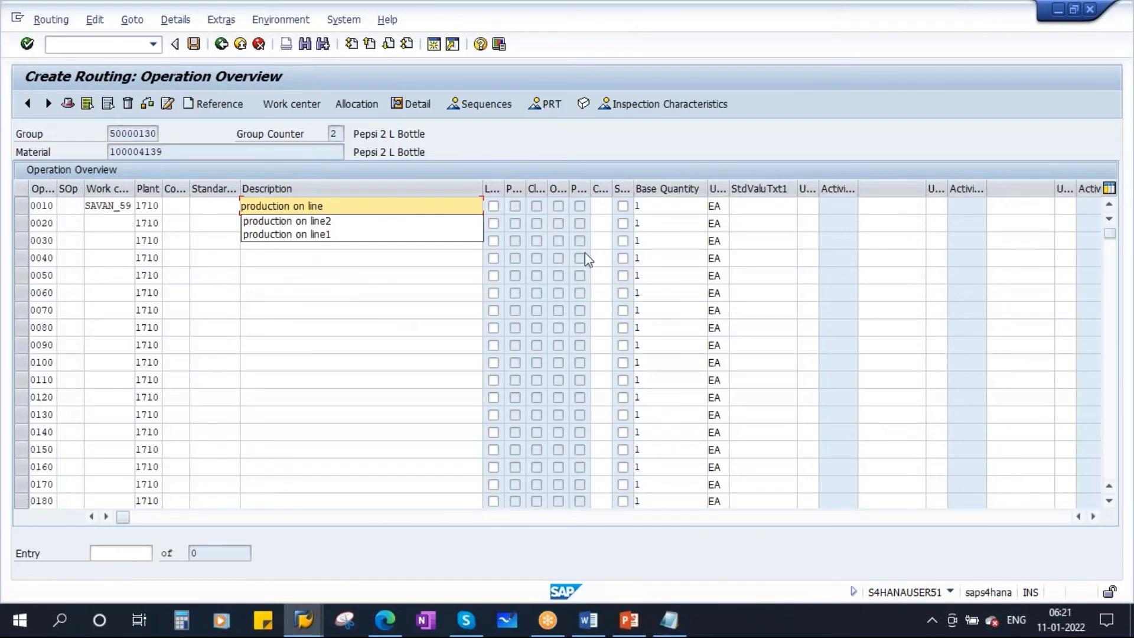
left_click(663, 206)
type("000")
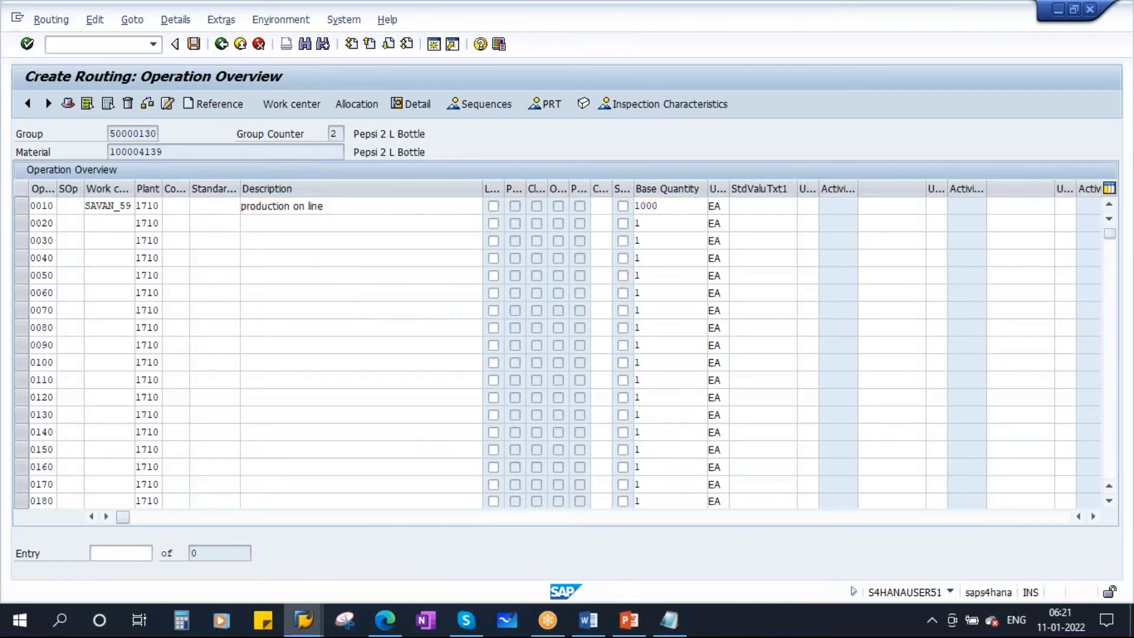
key("Return")
Set the standard values of operation 0010 to setup 1, machine 3 and labor 10 hours.
left_click(777, 213)
type("1")
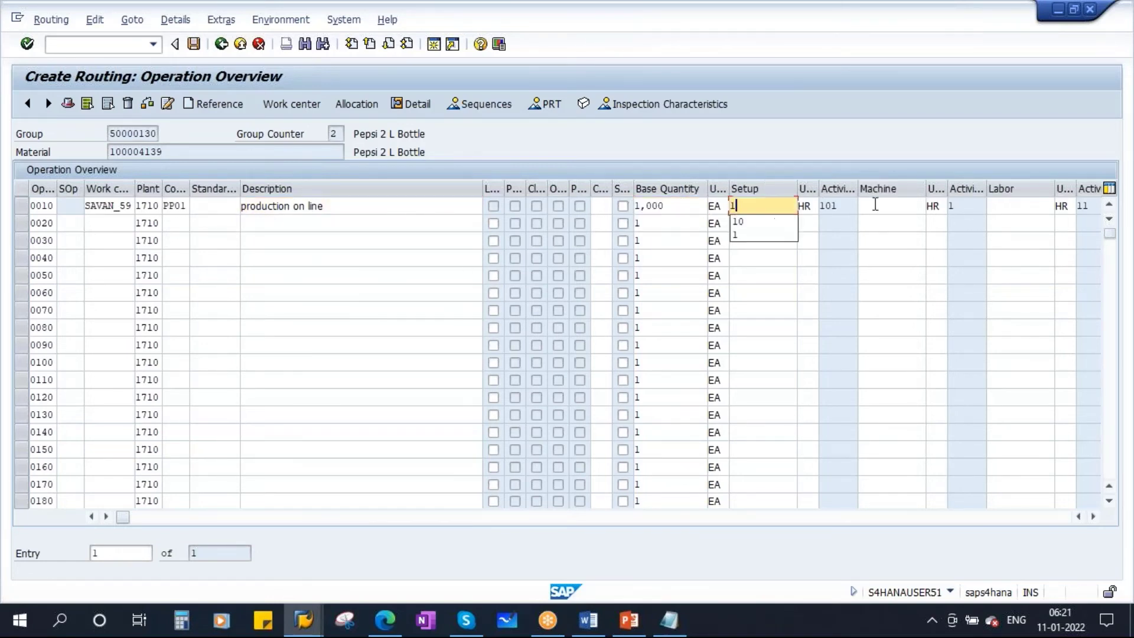
left_click(887, 205)
left_click(998, 205)
type("10")
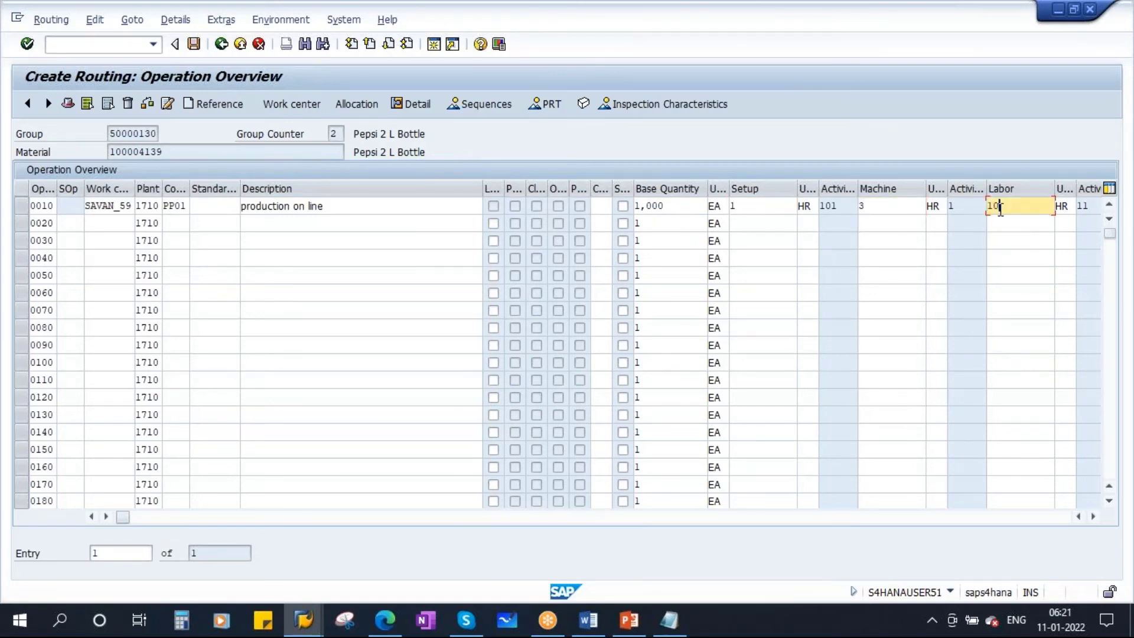
key("Return")
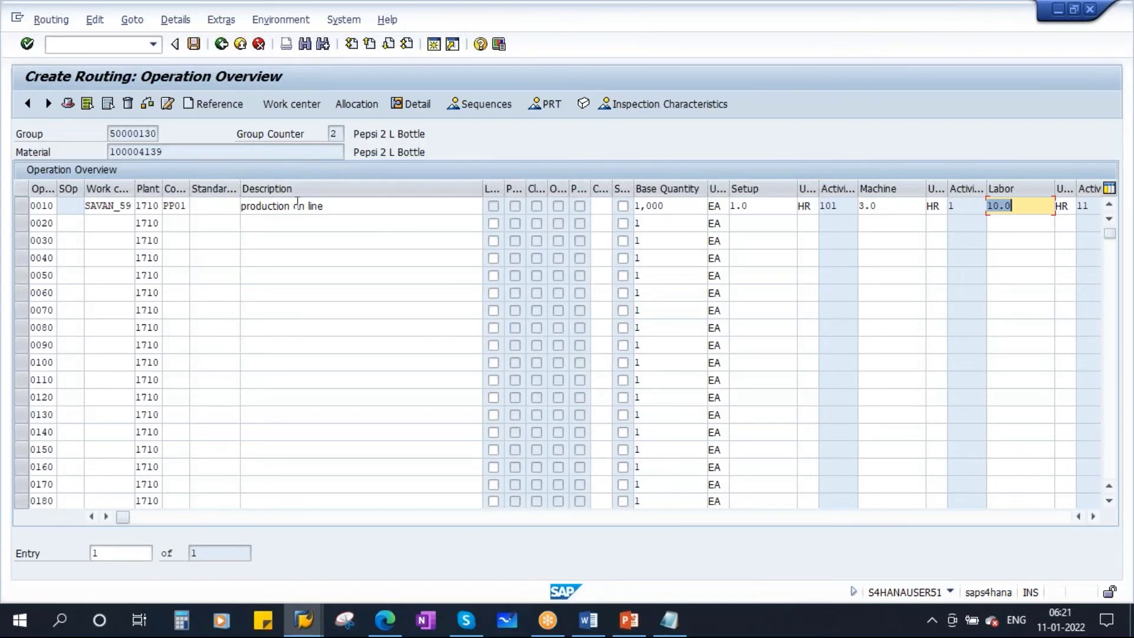
Change the description of operation 0010 to "production on Automatic Line" and save the routing.
left_click(311, 206)
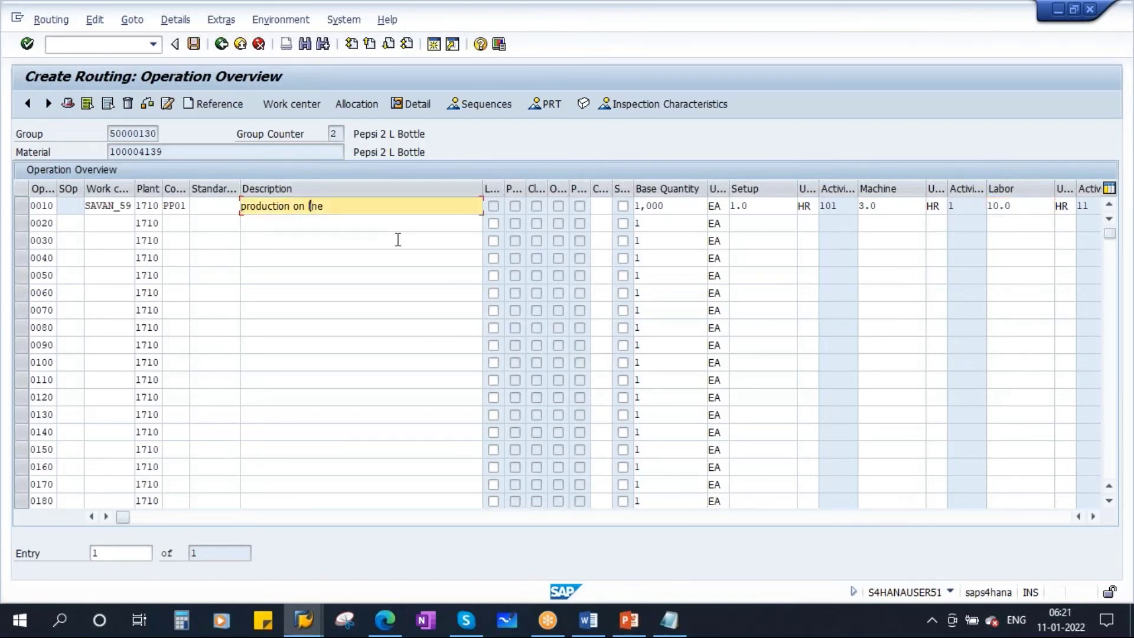
type("automa")
key("BackSpace")
key("BackSpace")
key("BackSpace")
key("BackSpace")
key("BackSpace")
key("BackSpace")
key("BackSpace")
key("Caps_Lock")
type("A")
key("Caps_Lock")
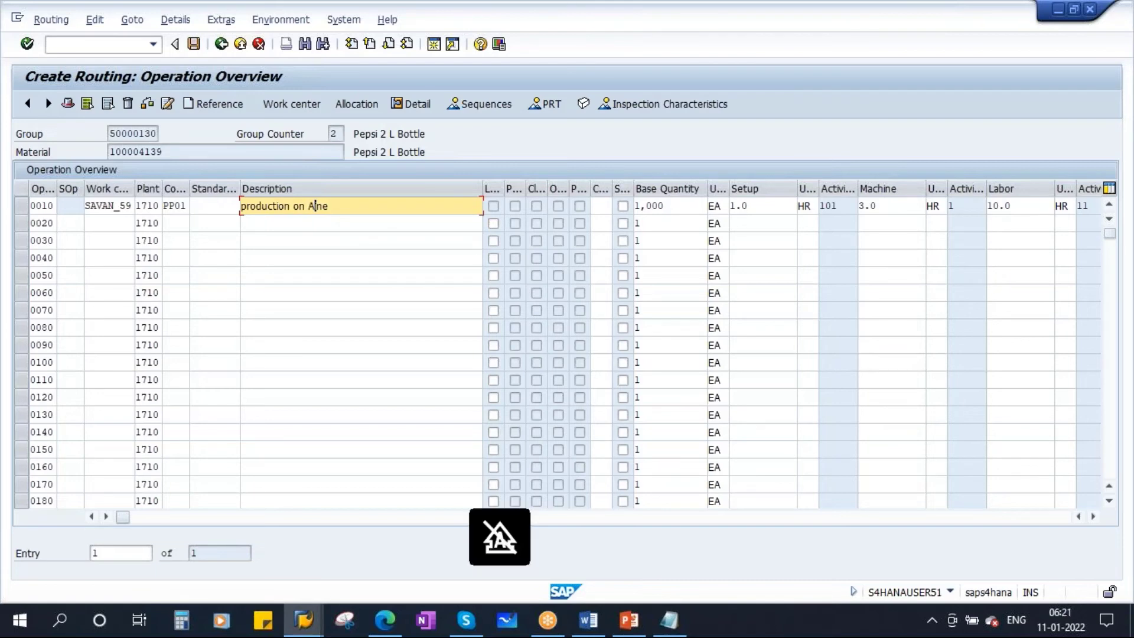
type("utomatic")
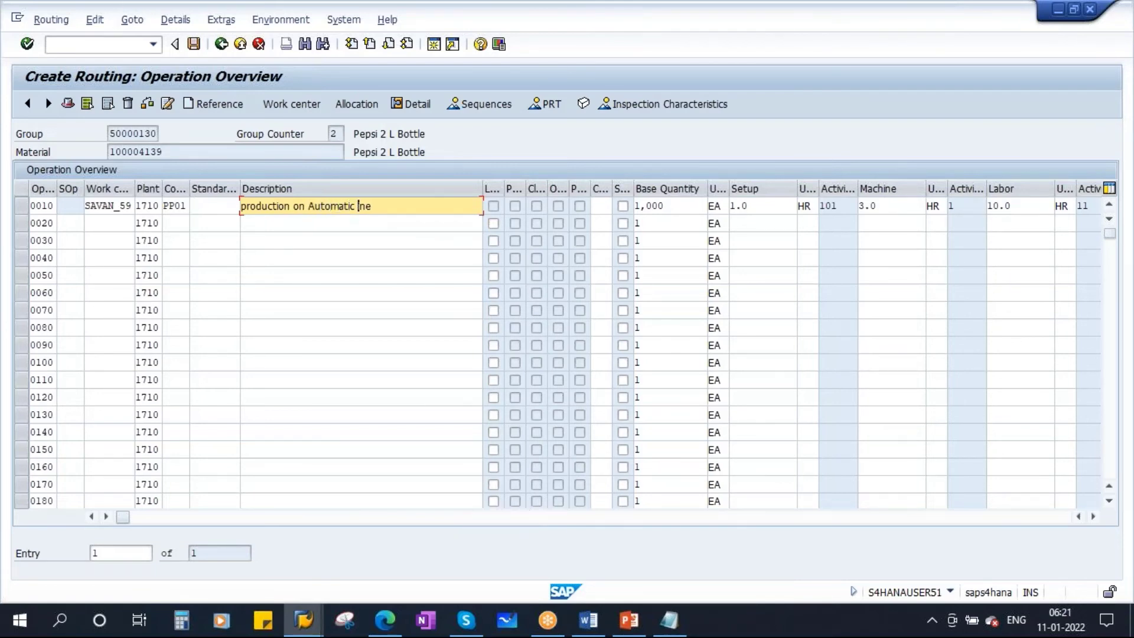
left_click(360, 209)
key("Caps_Lock")
type("L")
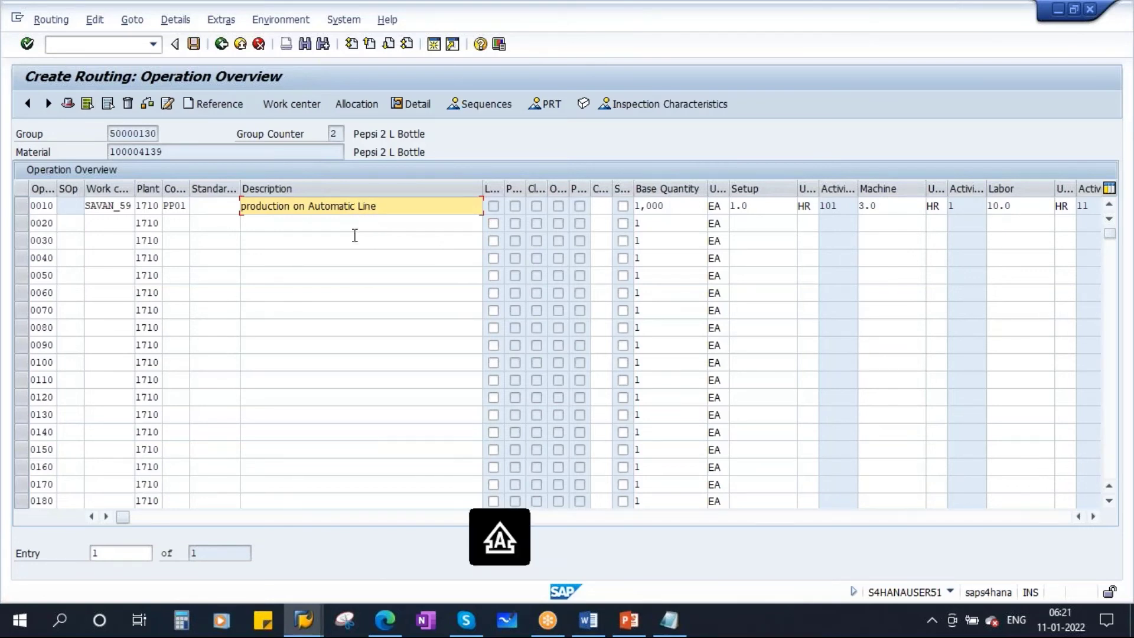
left_click(193, 44)
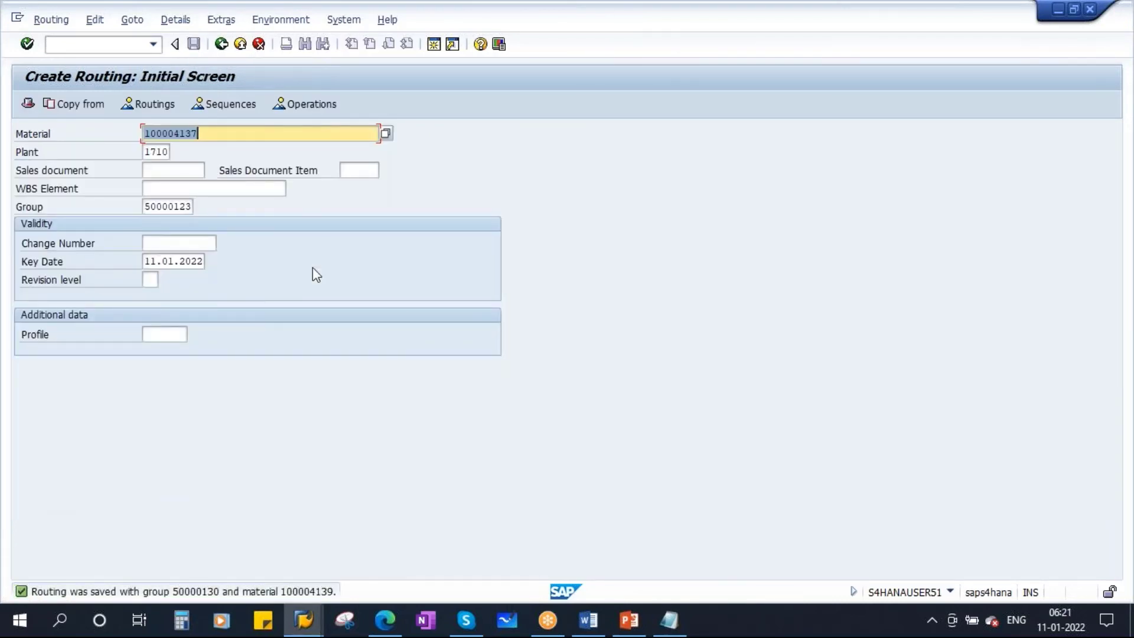
Switch to routing display and open the routing overview for material 100004139 with the group cleared.
left_click(50, 20)
left_click(65, 91)
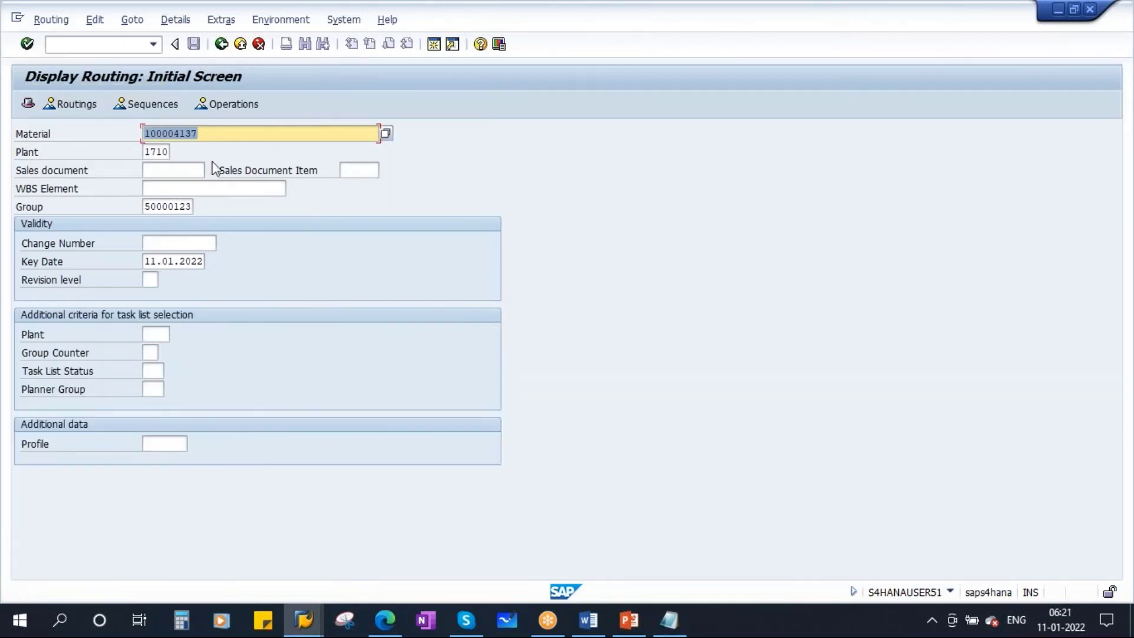
left_click(206, 132)
key("BackSpace")
type("9")
key("Return")
key("Tab")
key("Tab")
key("Tab")
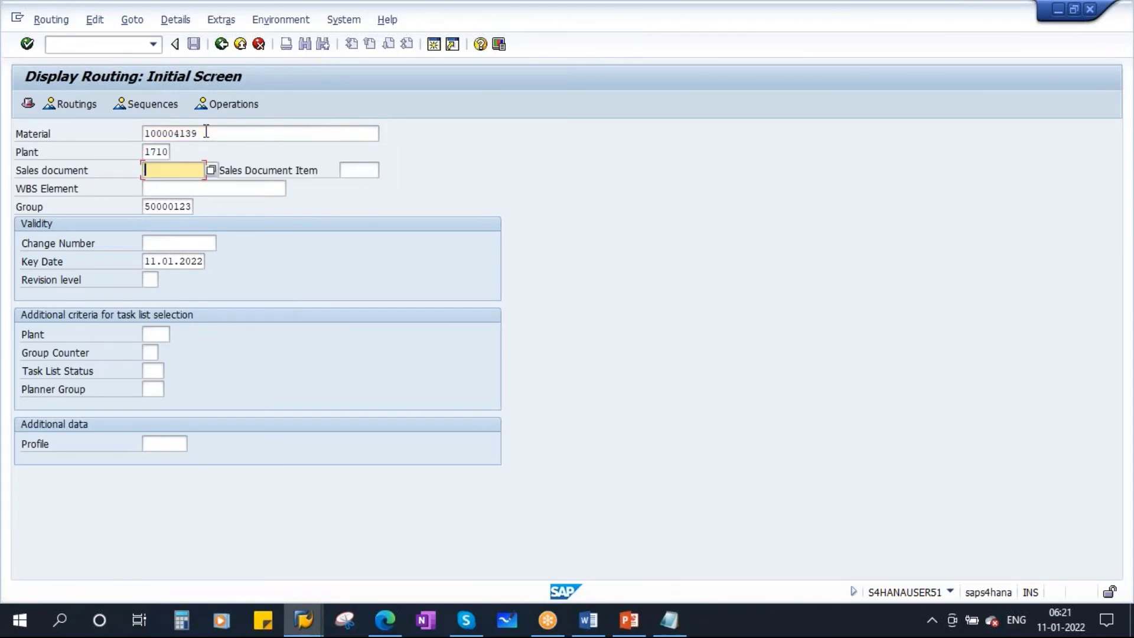
key("Delete")
key("Return")
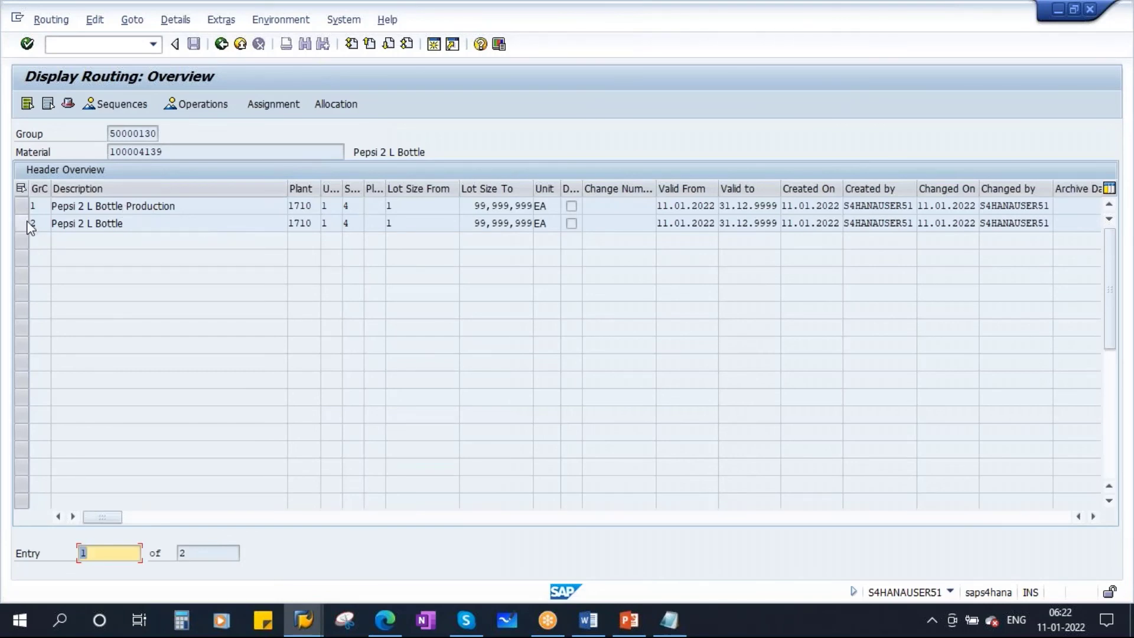
Examine the header details of group counter 1, return to the overview and open the header details of group counter 2.
left_click(22, 206)
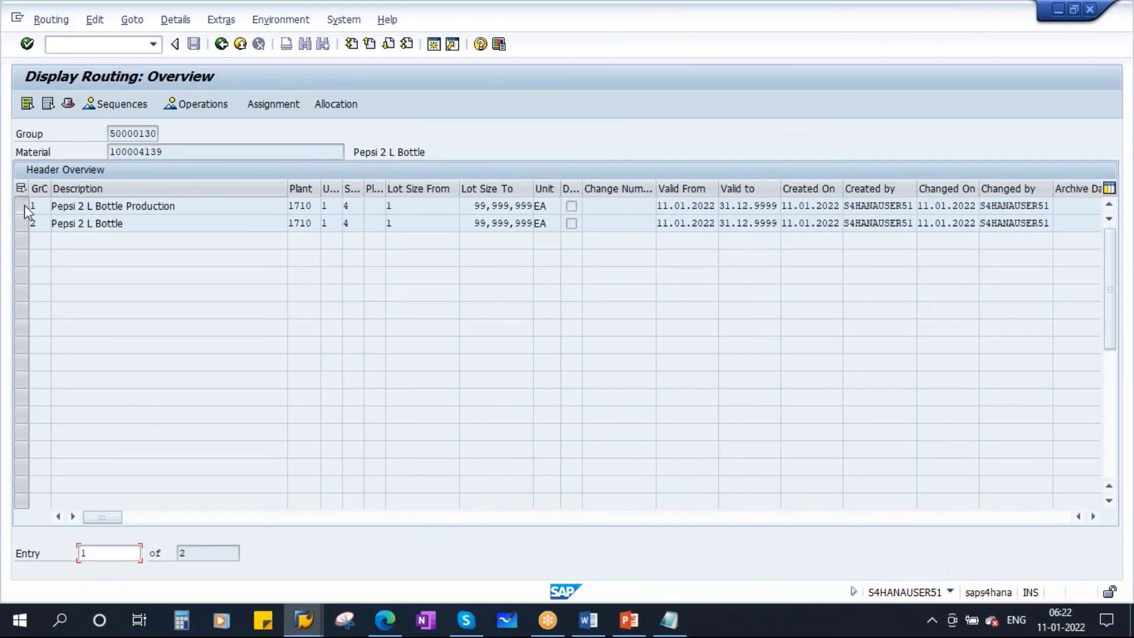
left_click(68, 105)
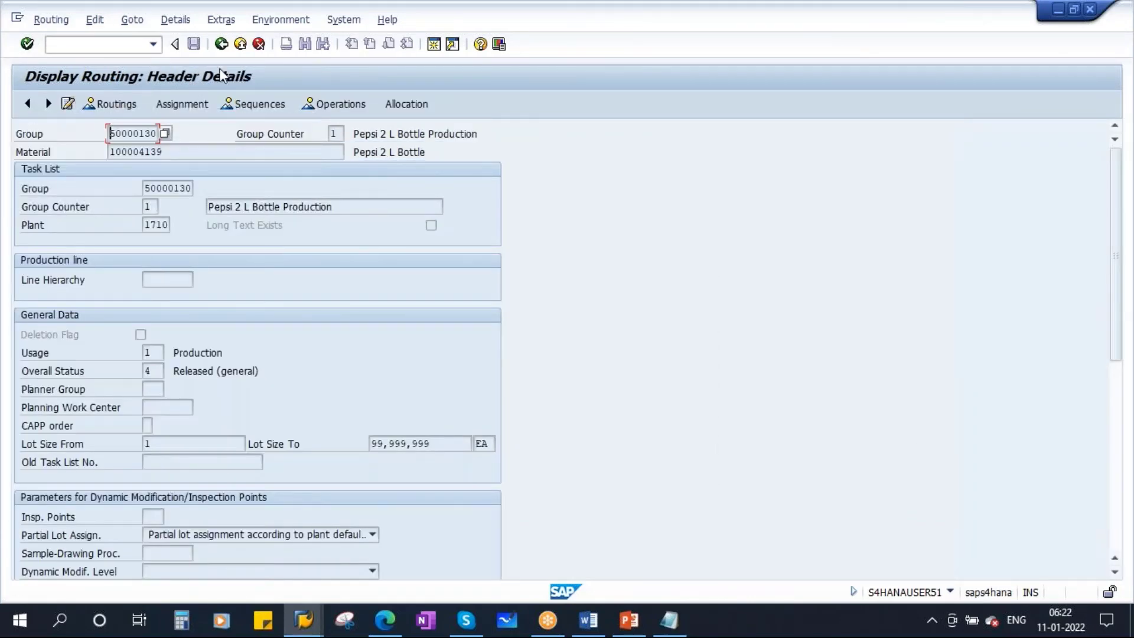
left_click(222, 43)
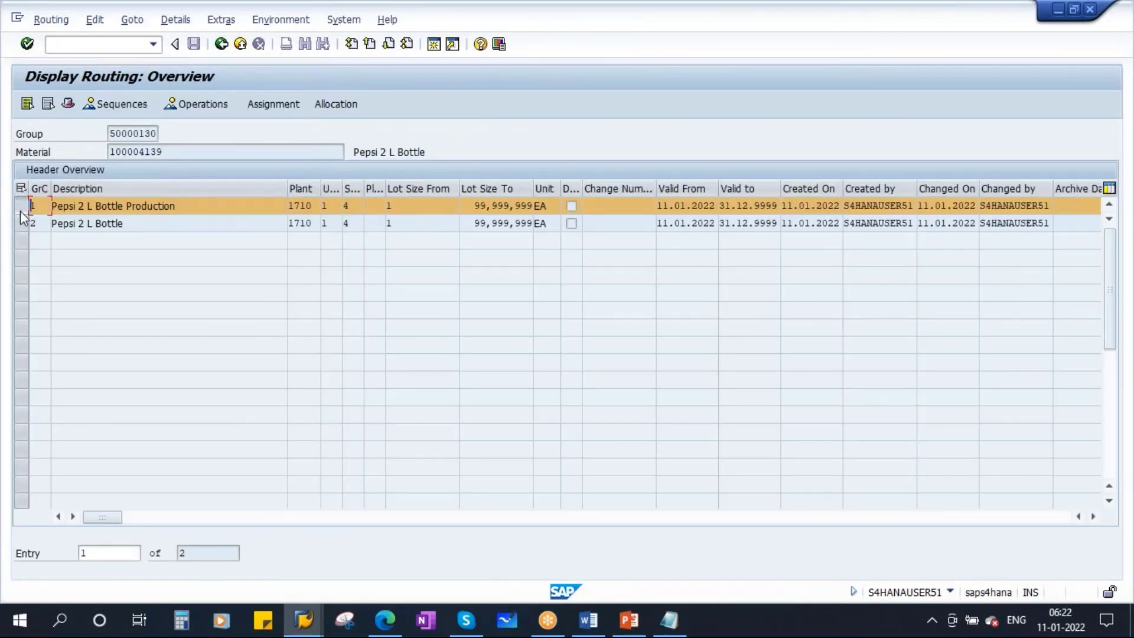
left_click(21, 211)
left_click(23, 224)
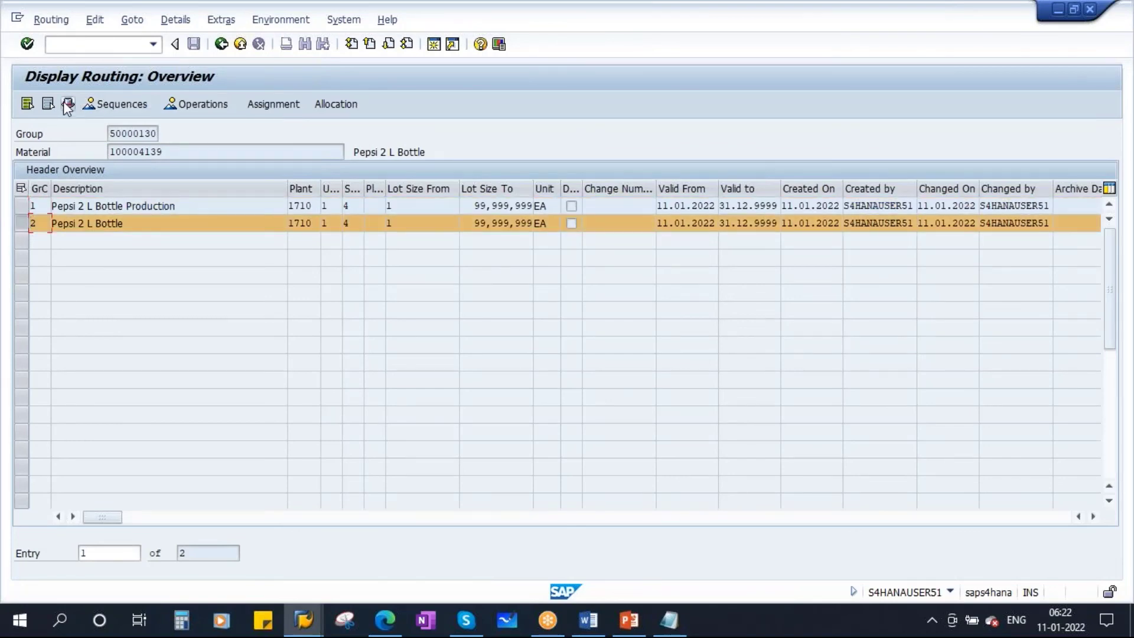
left_click(68, 105)
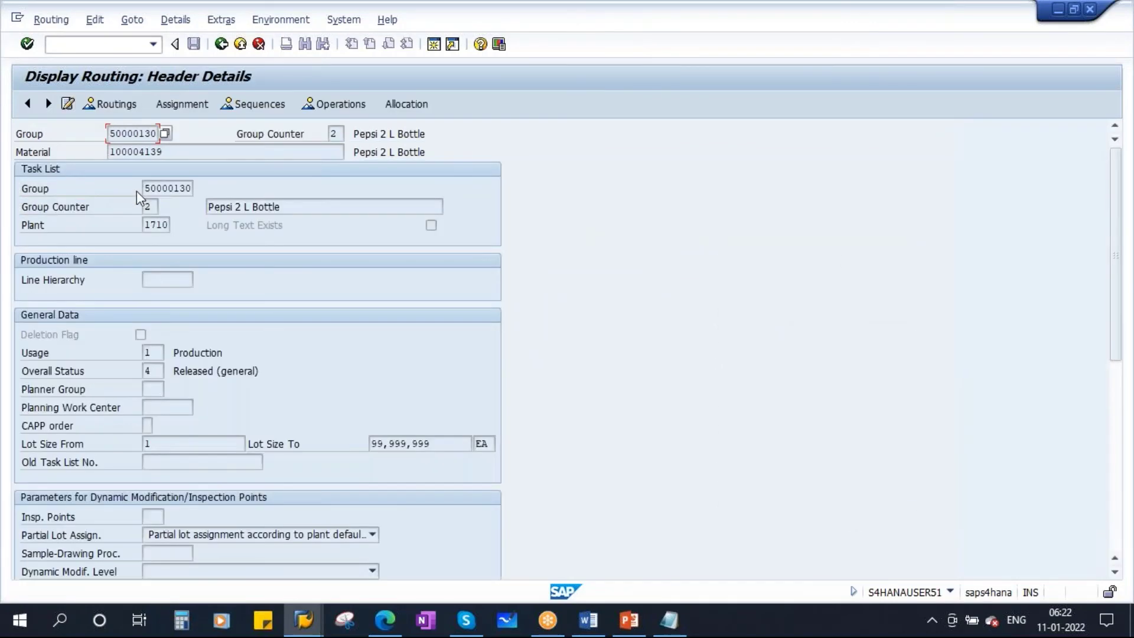
Add "& 2" after the routing group counter in the Notepad line for material 100004139, then return to the routing display.
left_click(669, 619)
left_click(631, 435)
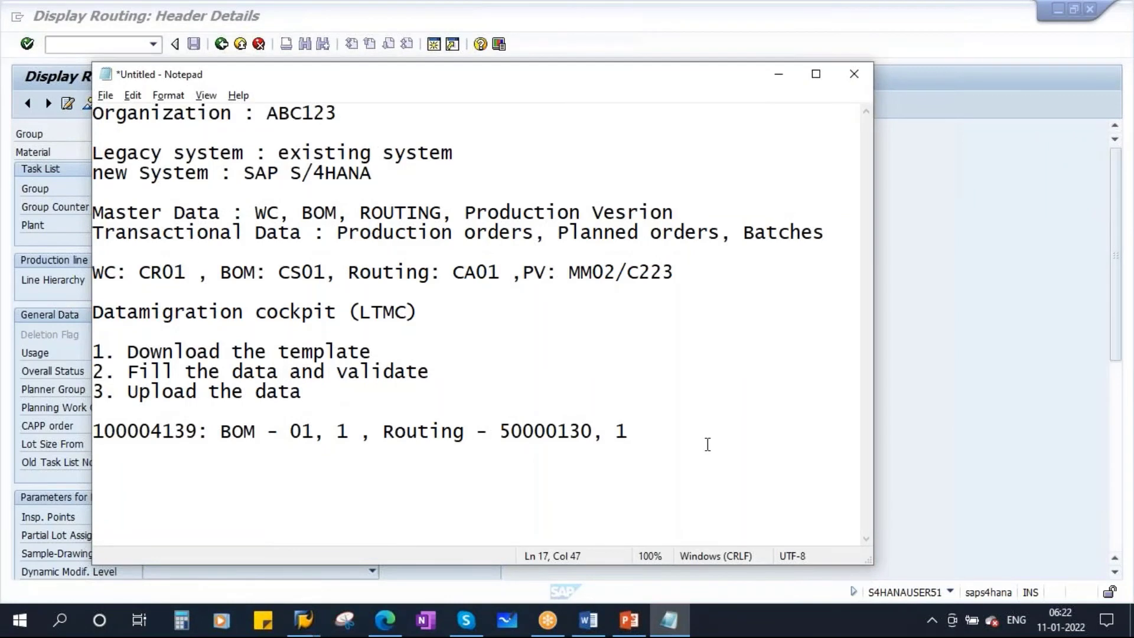
type("& 2")
left_click(778, 75)
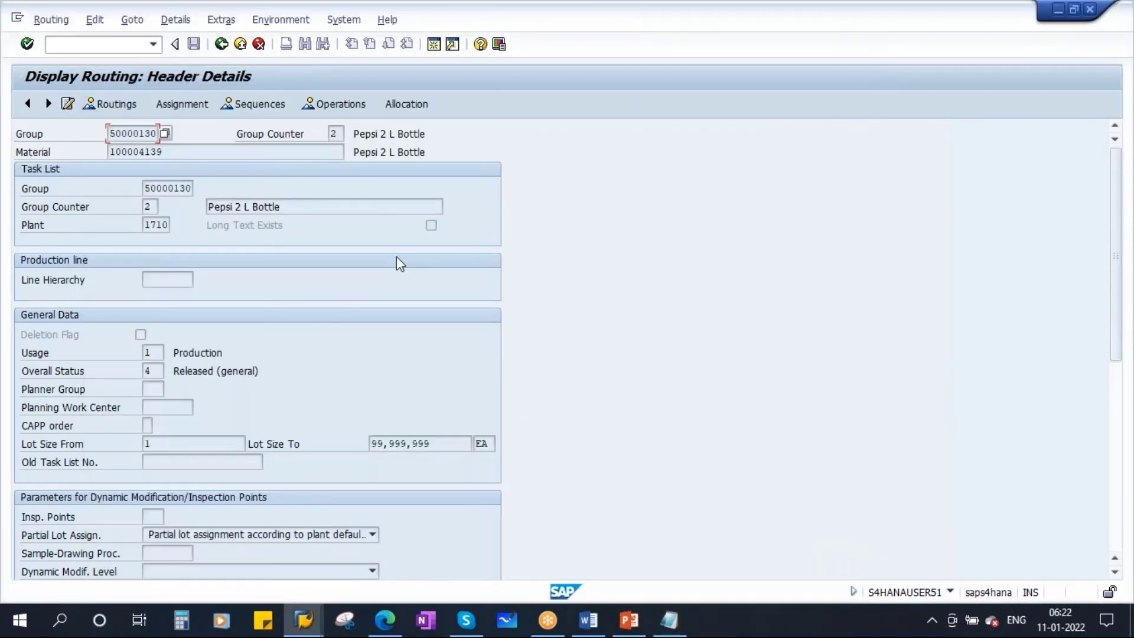
Open the Work Scheduling view of material 100004139 in plant 1710 with transaction MM03.
left_click_drag(177, 154, 81, 162)
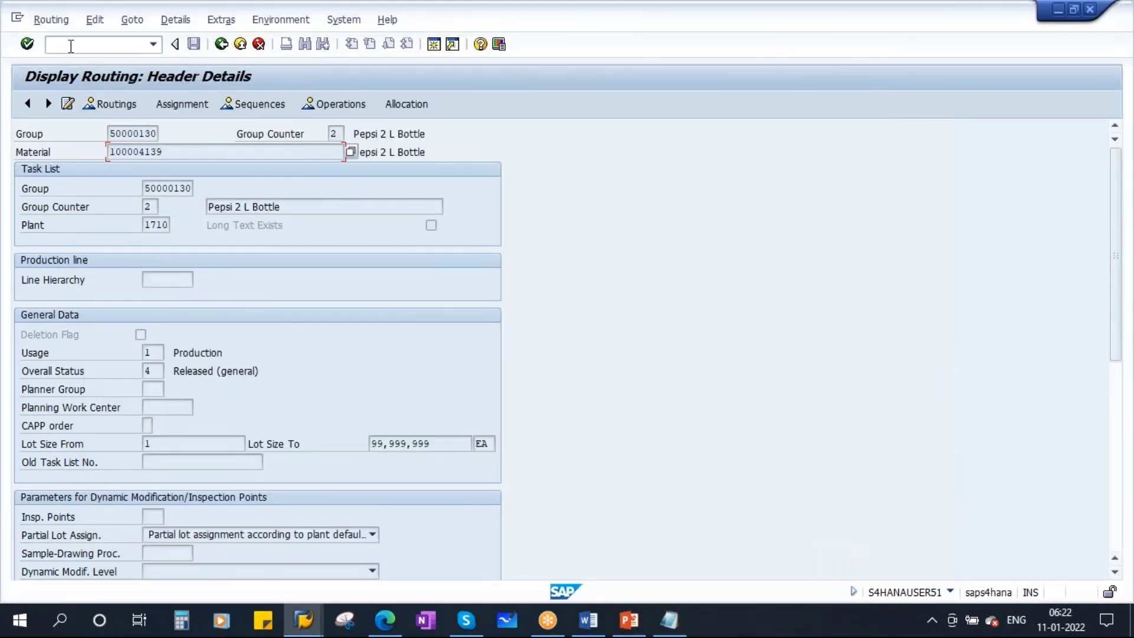
left_click(70, 46)
type("/NMM03")
key("Return")
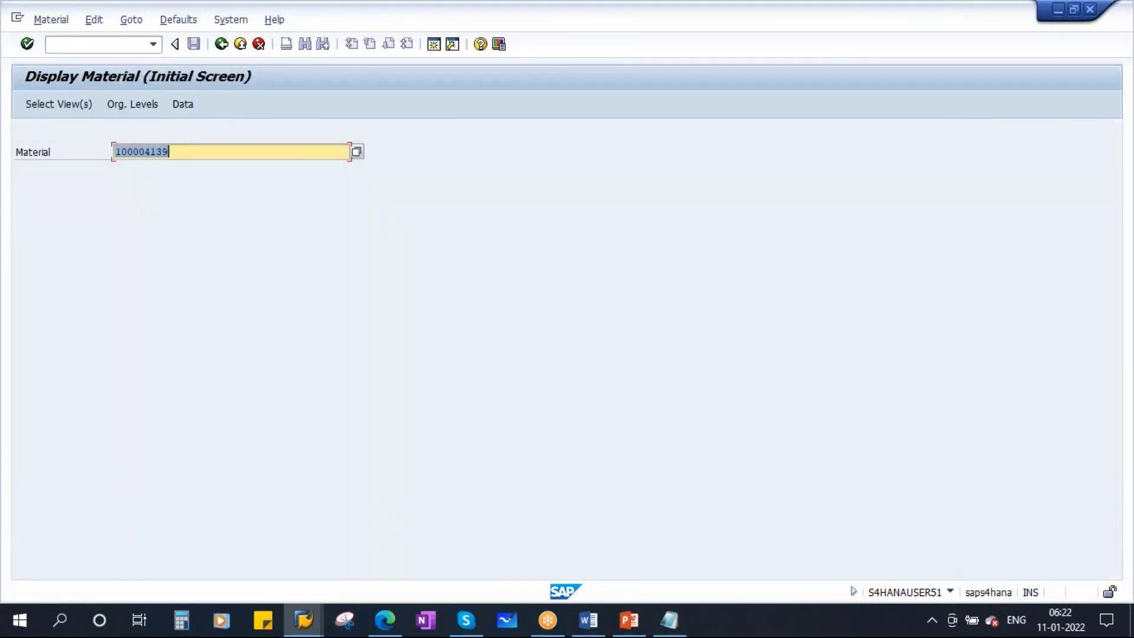
key("Return")
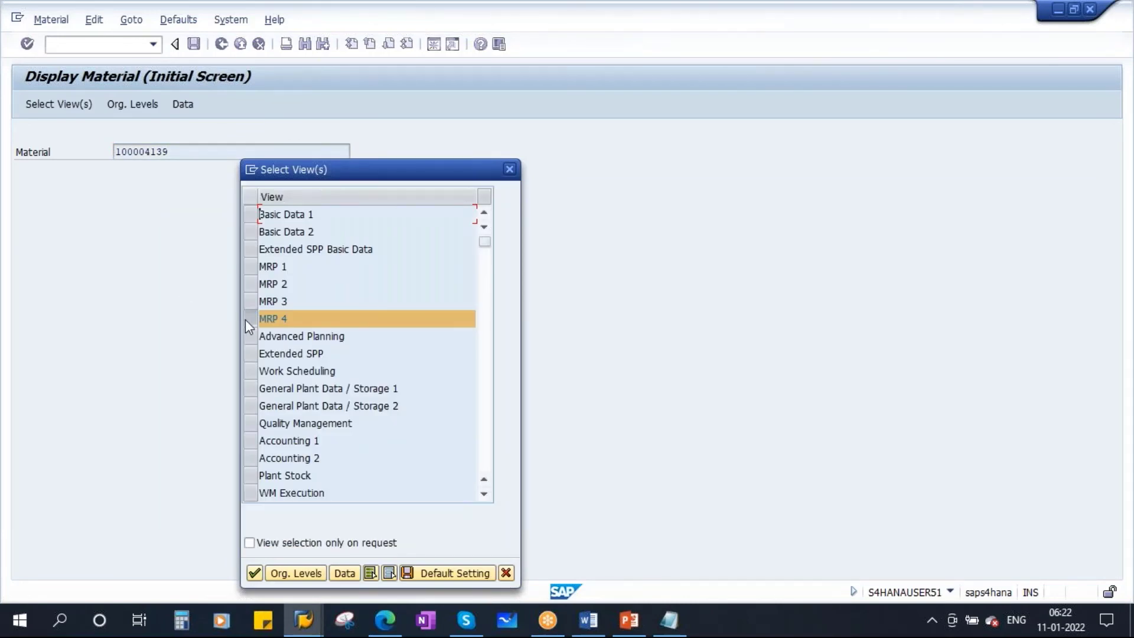
left_click(250, 371)
left_click_drag(418, 171, 510, 135)
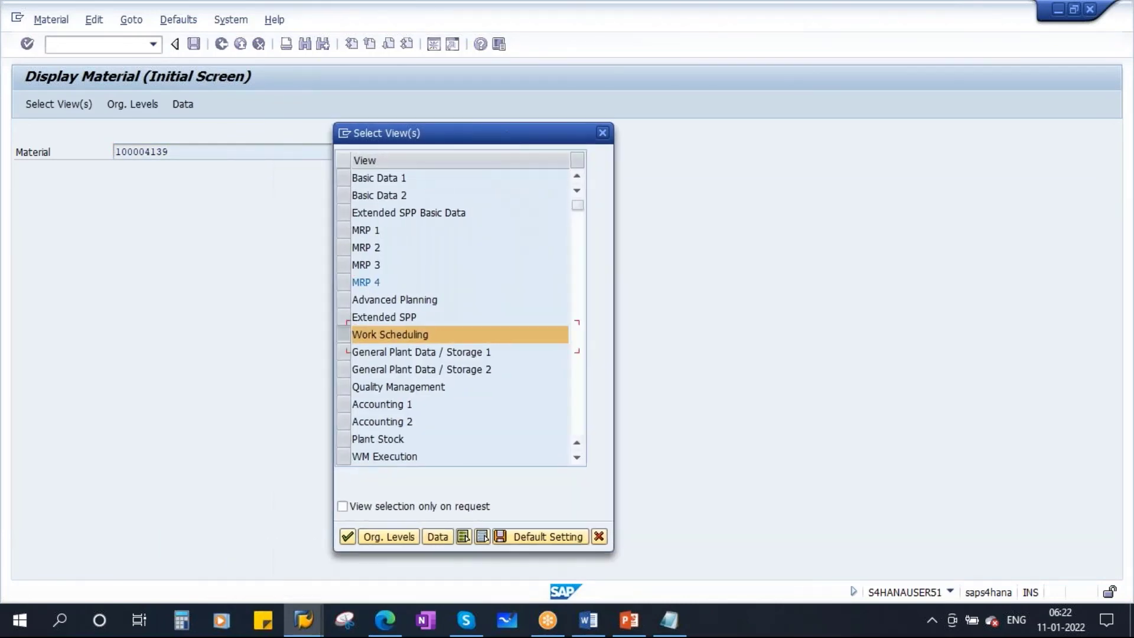
left_click(348, 535)
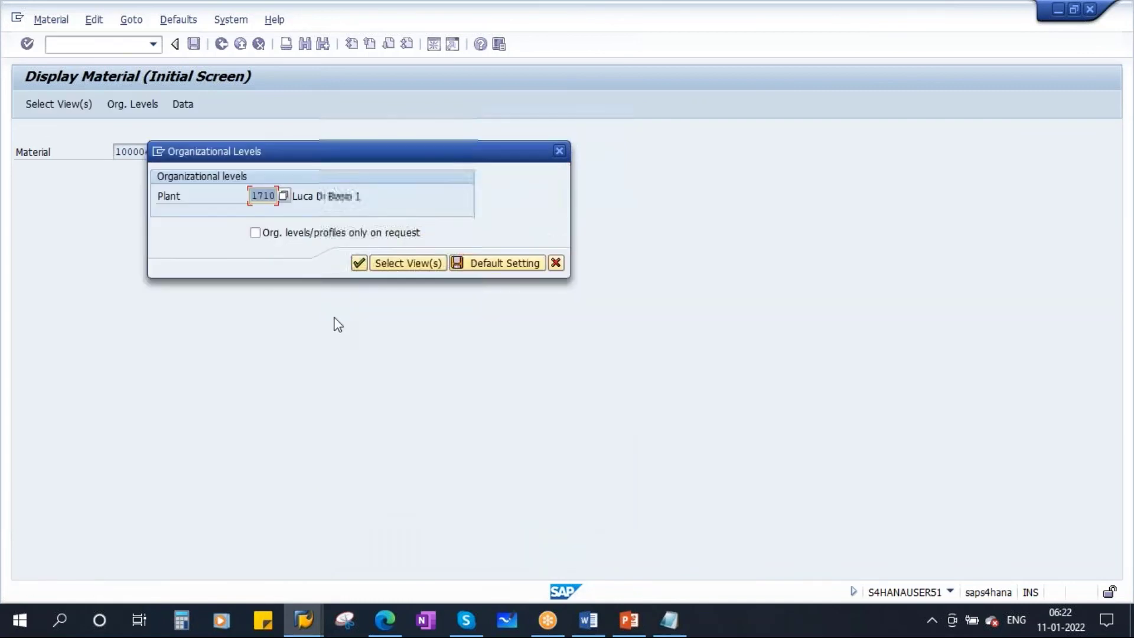
left_click(358, 264)
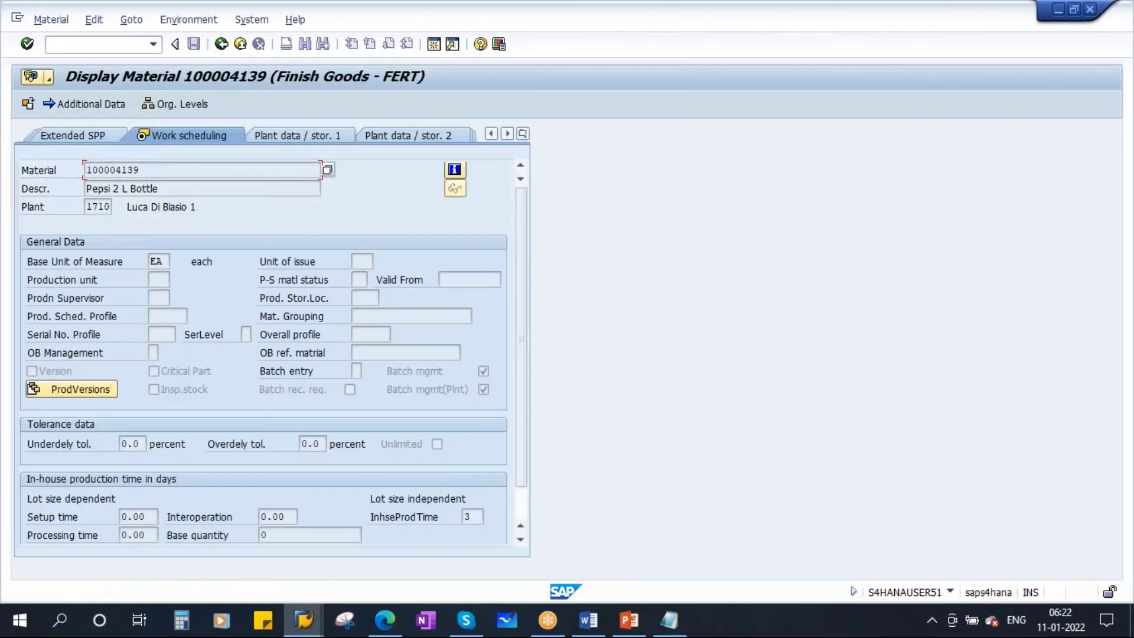
Check the production version overview of material 100004139 and close it.
left_click(83, 390)
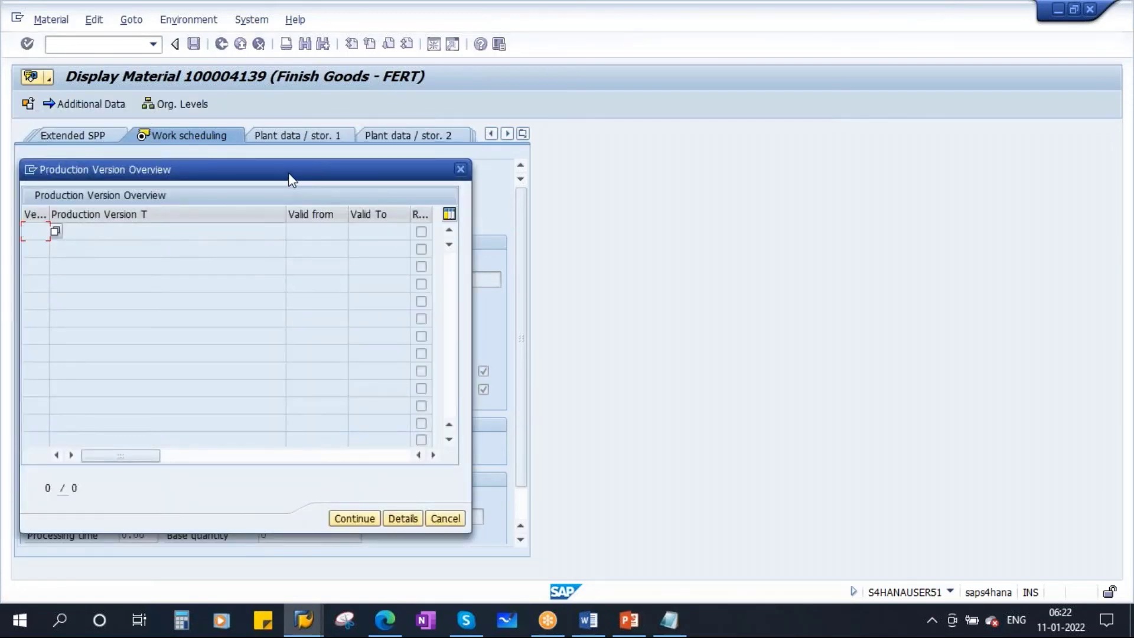
left_click_drag(288, 175, 404, 179)
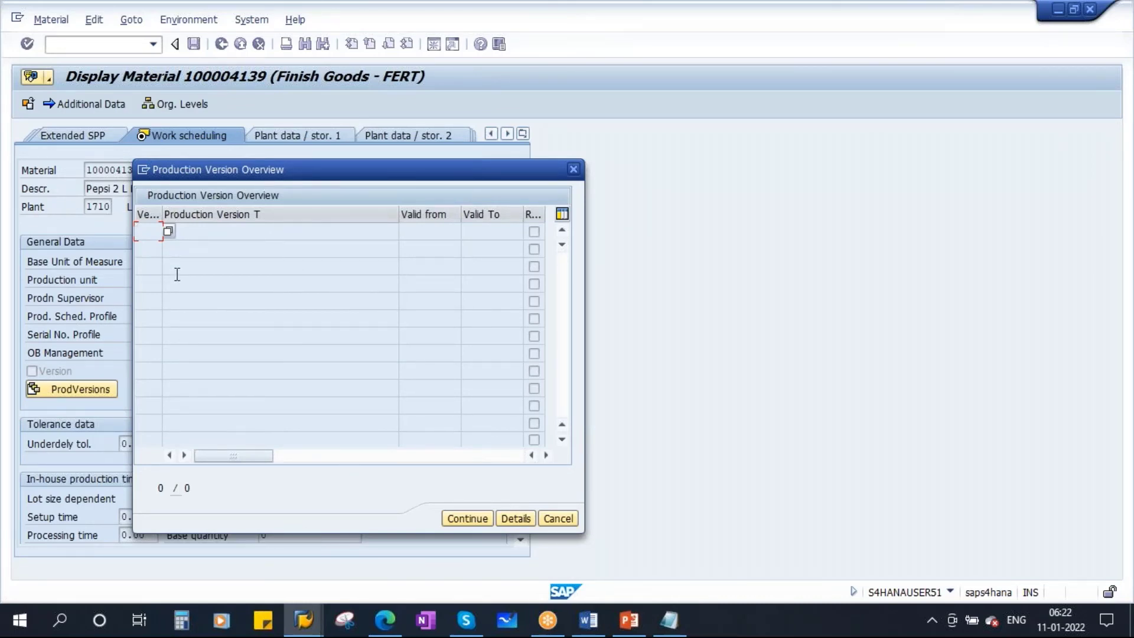
left_click(571, 518)
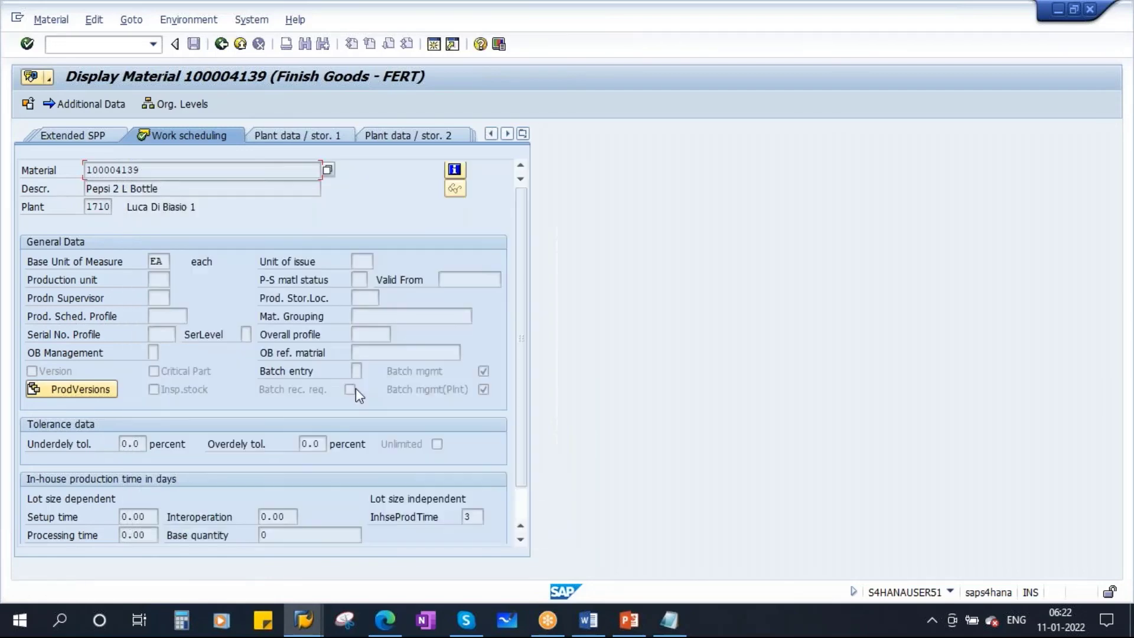
key("super+d")
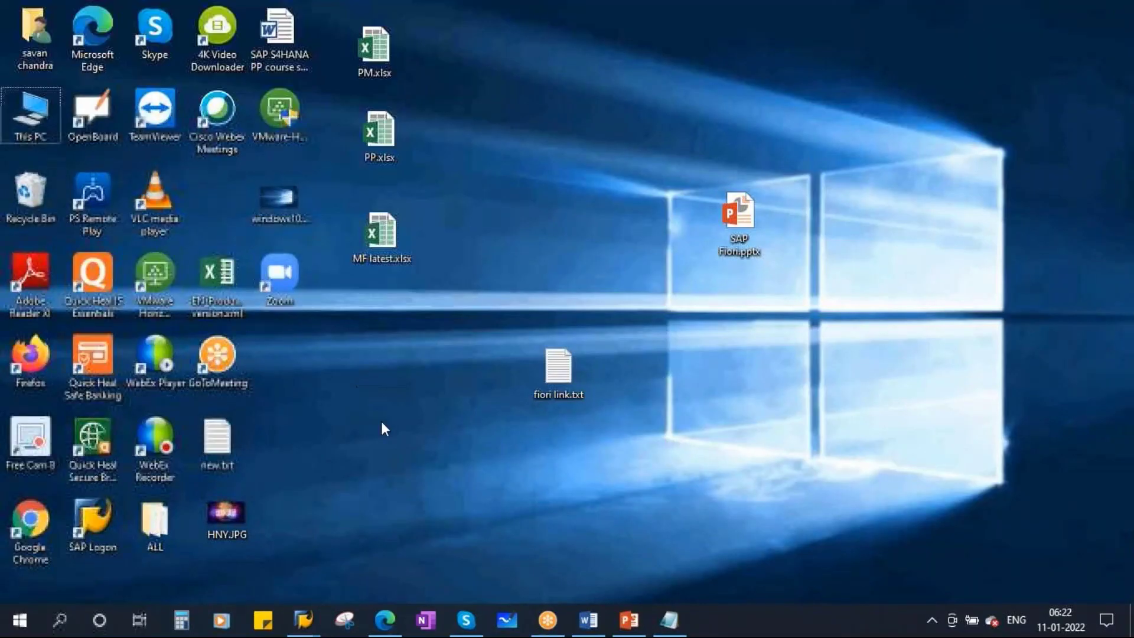
mouse_move(293, 617)
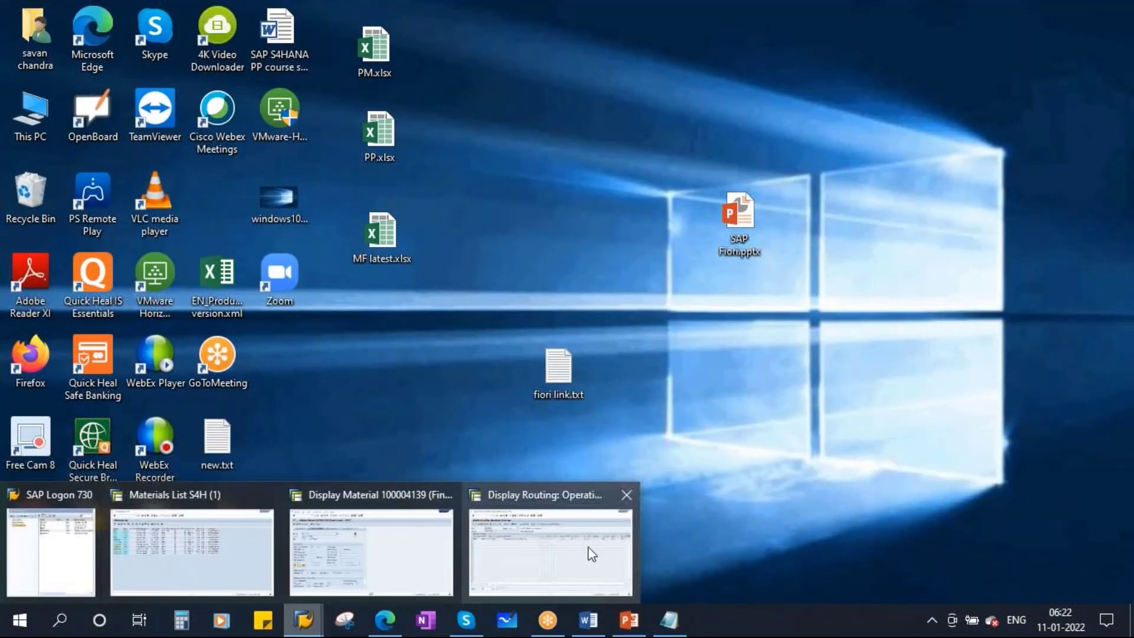
left_click(515, 532)
left_click(83, 48)
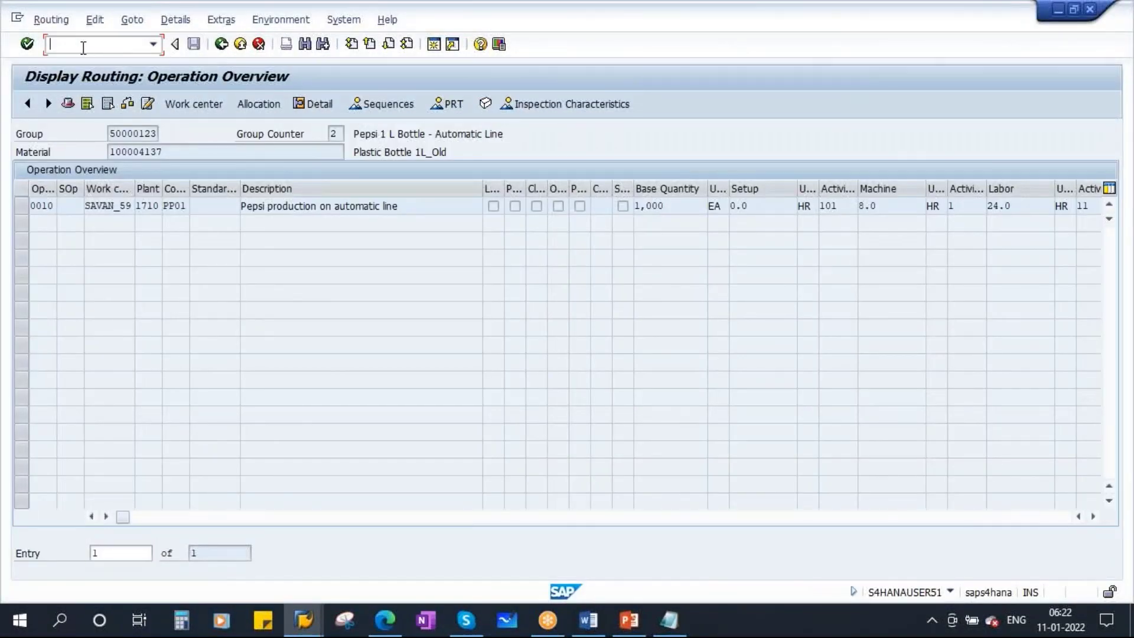
left_click(300, 623)
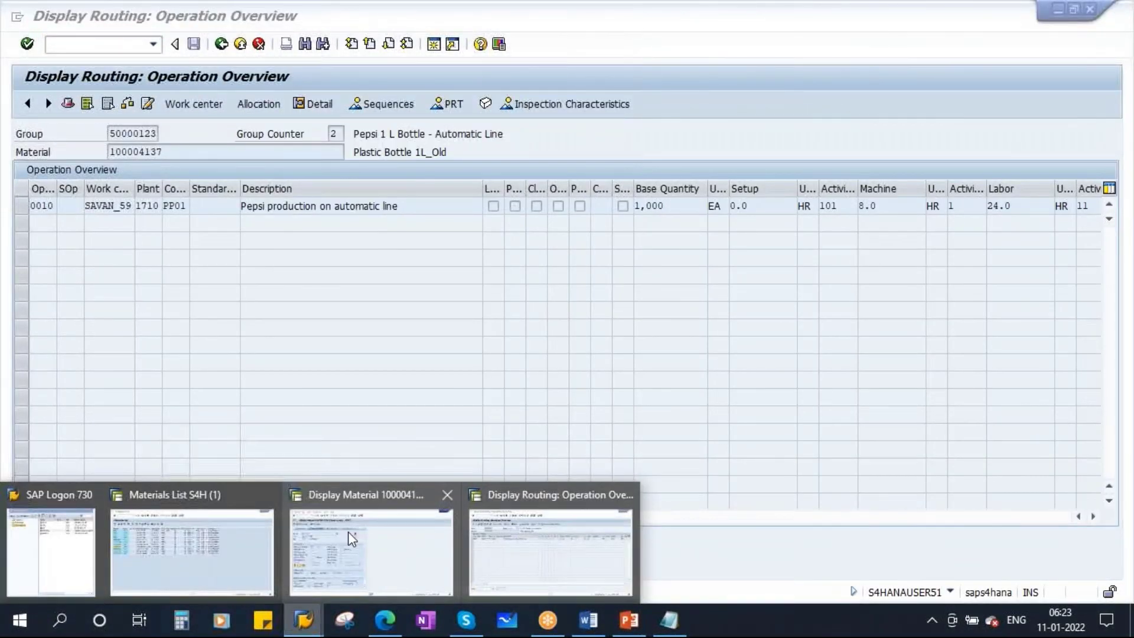
left_click(349, 531)
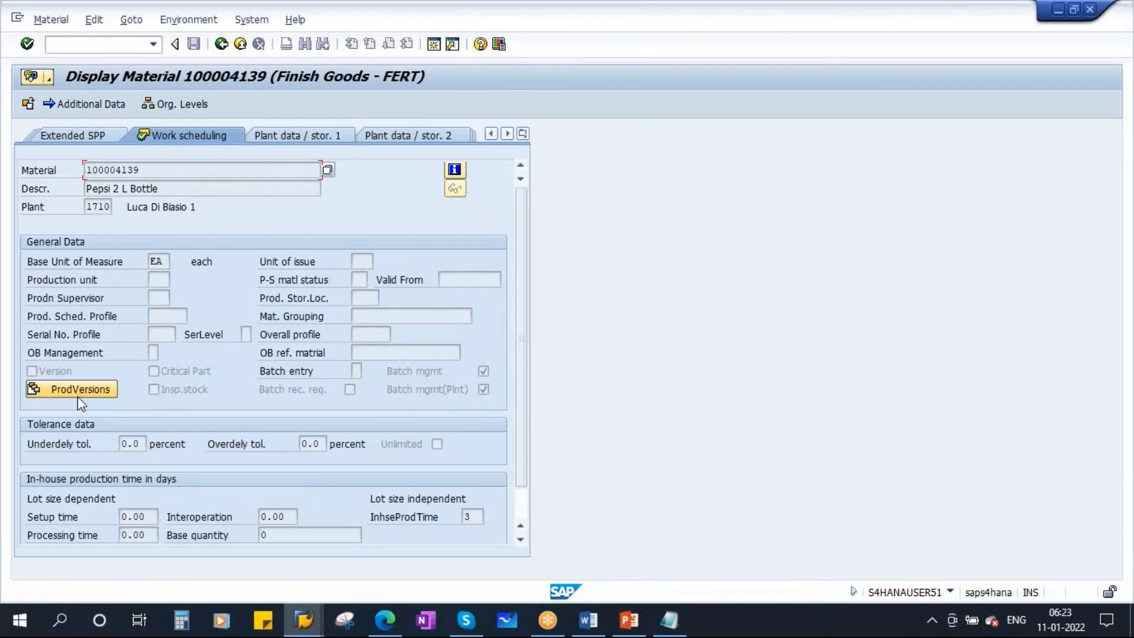
Capture the production version overview of material 100004139 with the Snipping Tool, put the snip aside and close the overview.
left_click(98, 388)
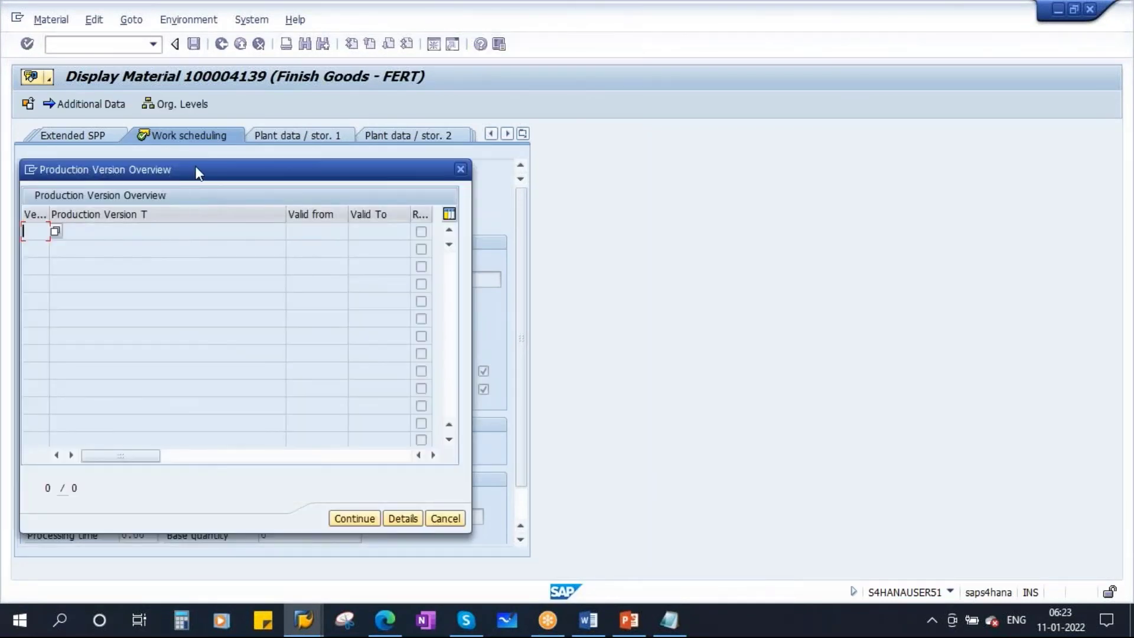
left_click_drag(195, 168, 387, 208)
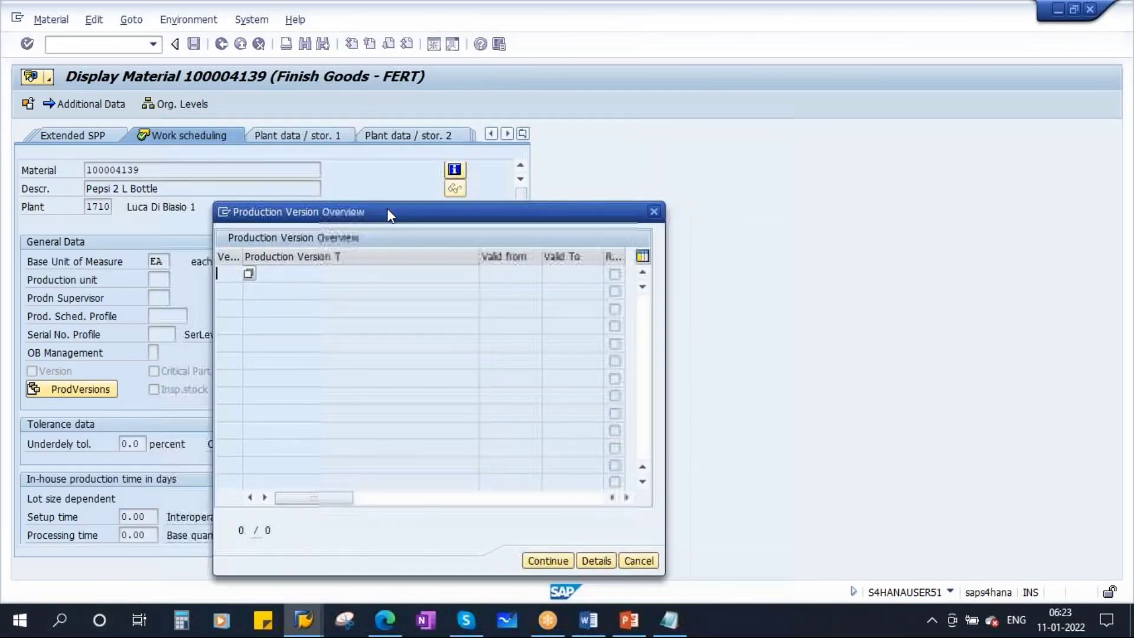
left_click(348, 626)
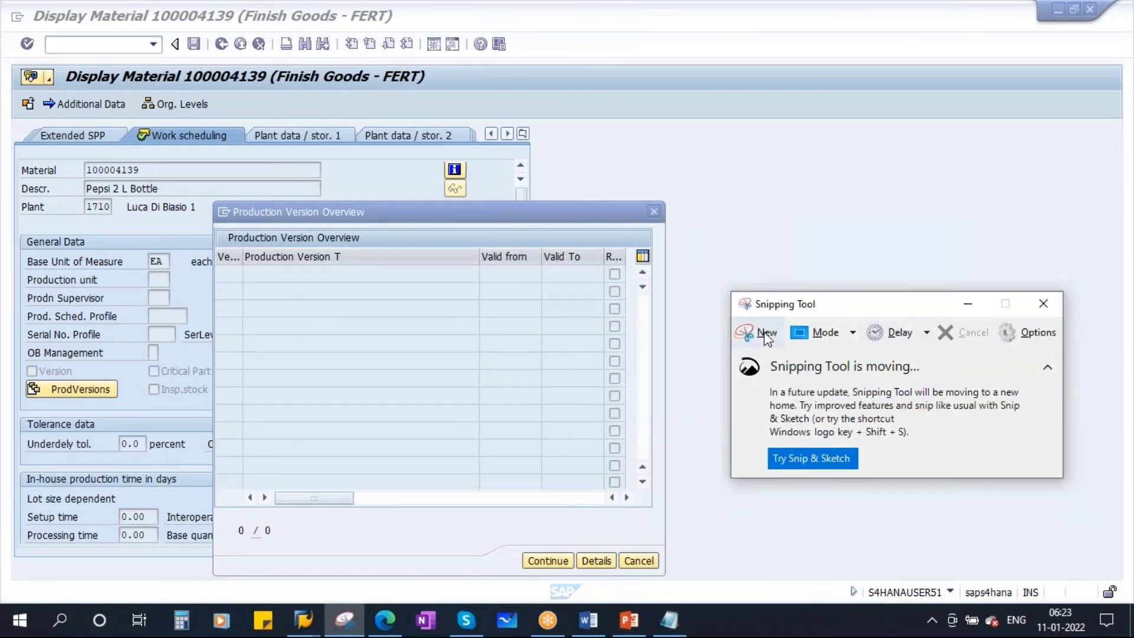
left_click(762, 332)
left_click_drag(5, 59, 733, 602)
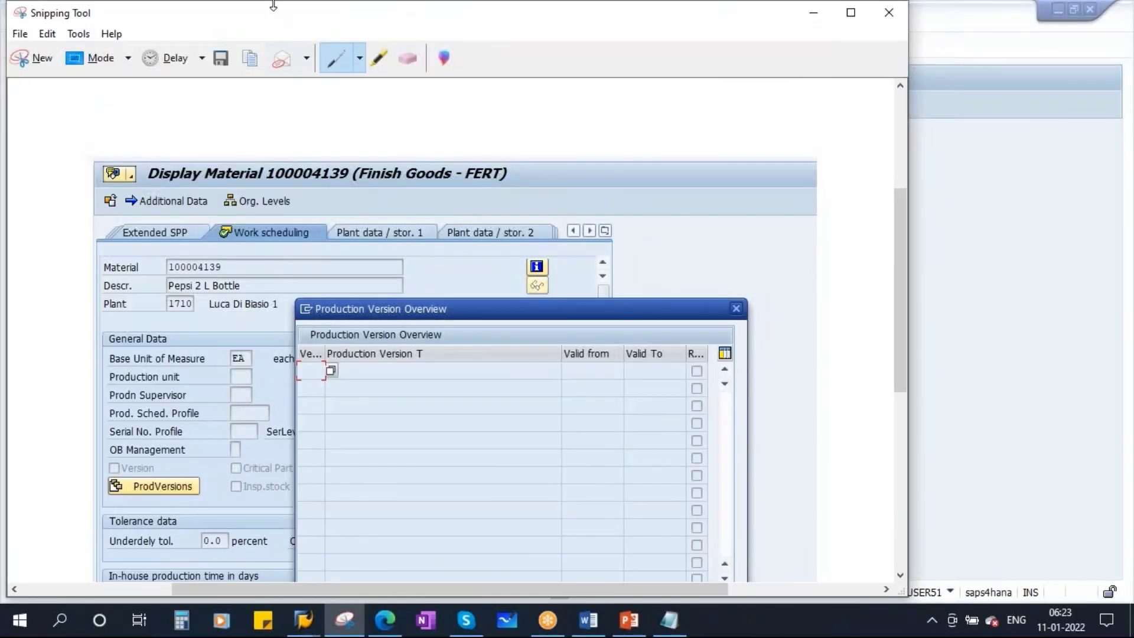
left_click_drag(270, 22, 210, 179)
left_click(752, 172)
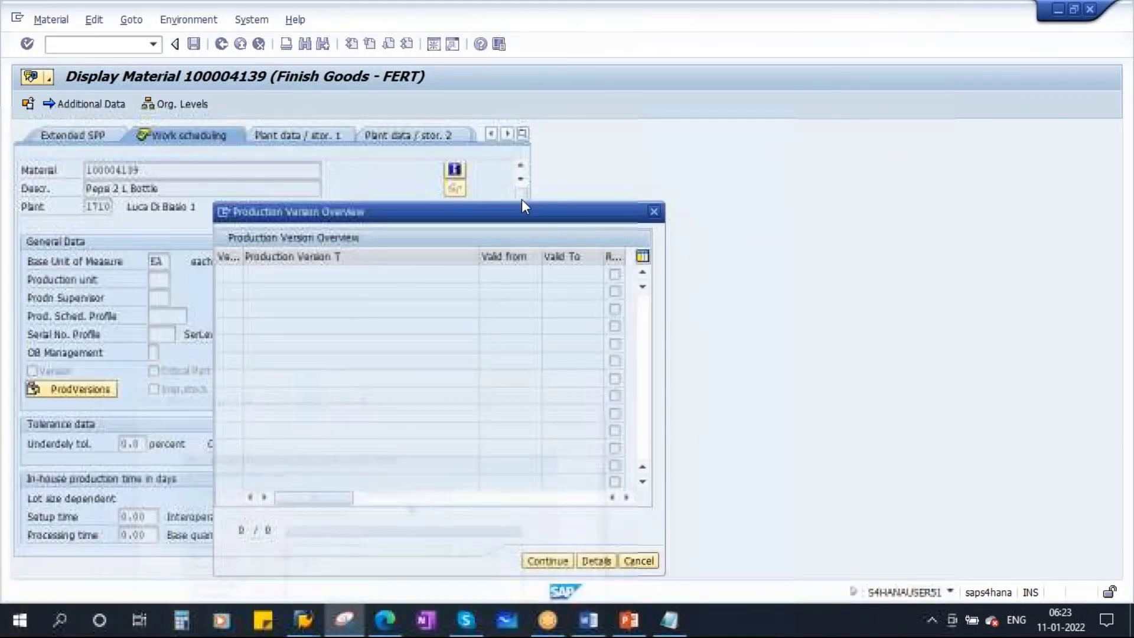
left_click(637, 560)
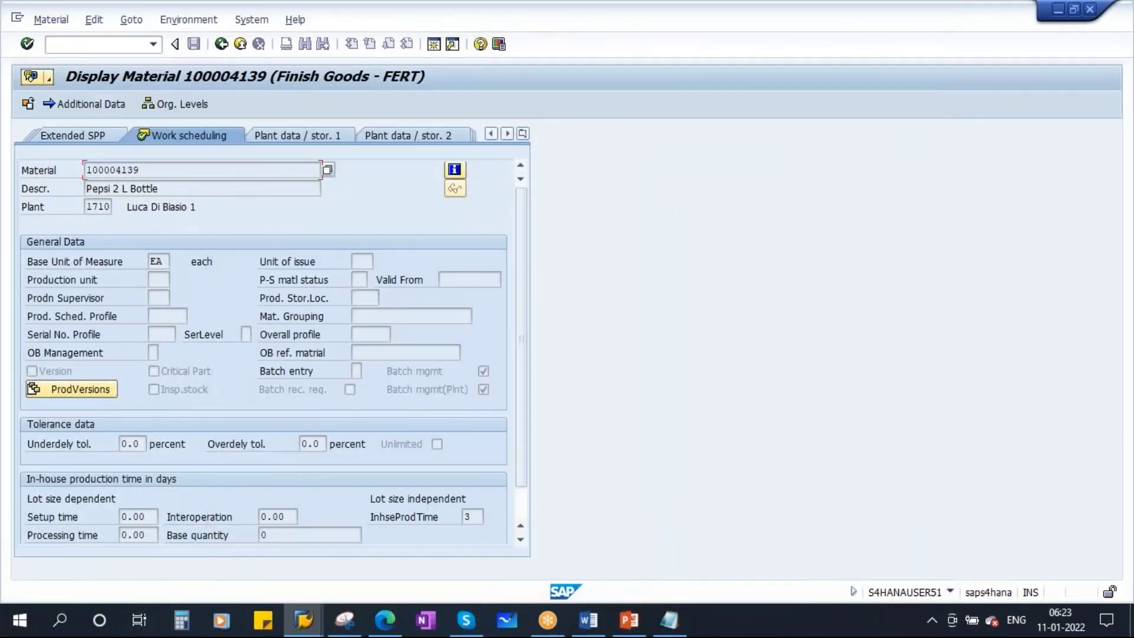
Leave the material display and start transaction LTMC, enlarging the browser window with its logon page.
left_click(221, 45)
left_click(221, 45)
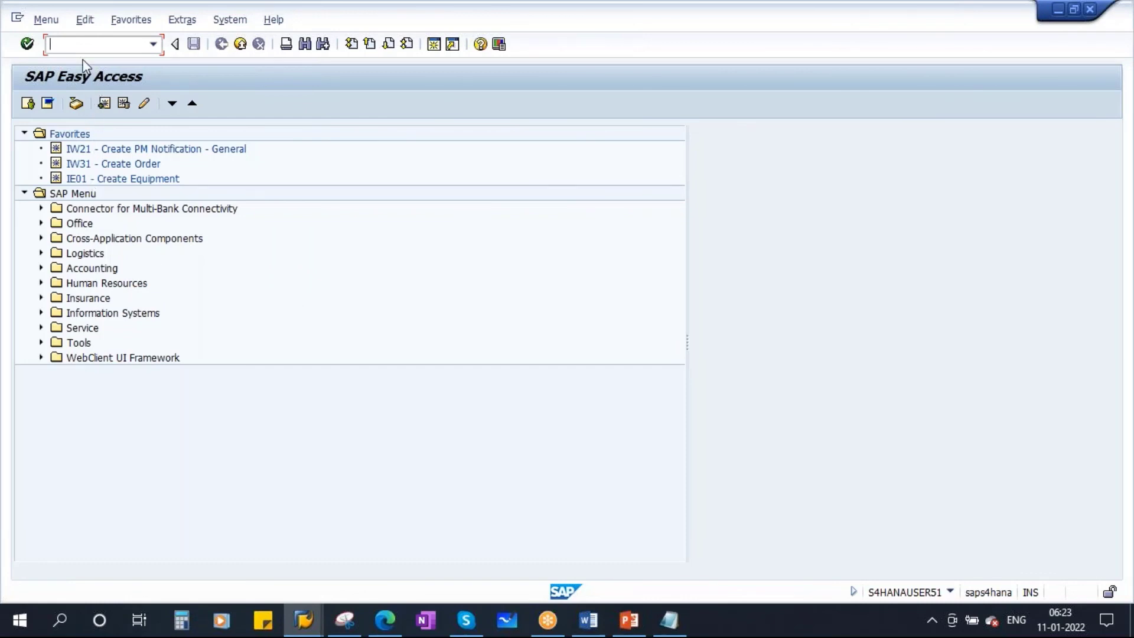
type("LTMC")
left_click(27, 45)
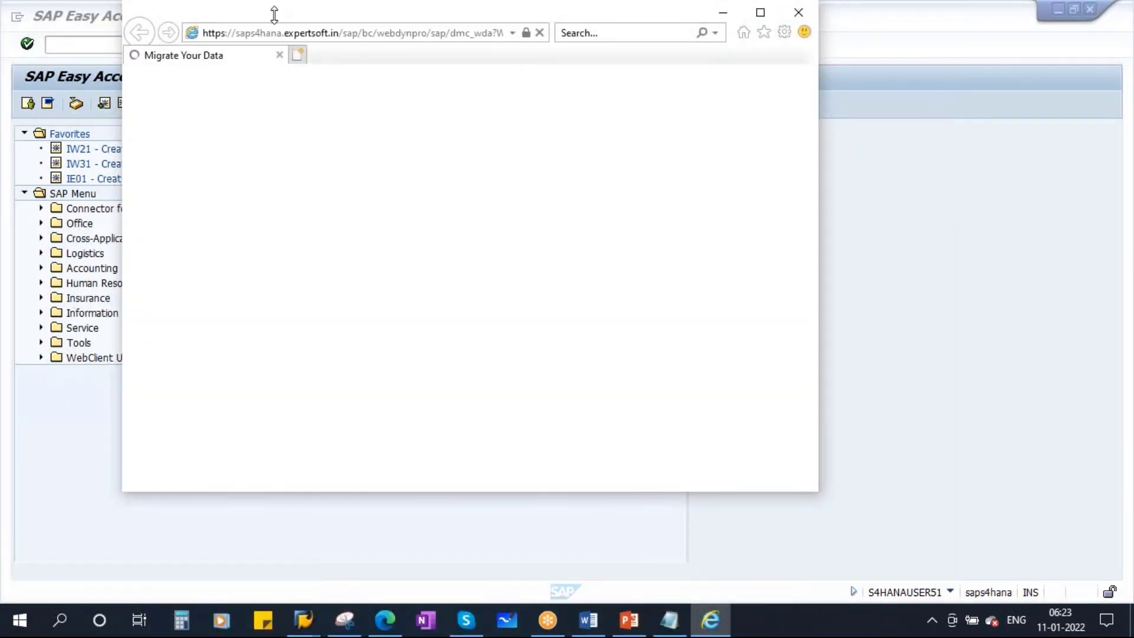
left_click_drag(274, 15, 276, 81)
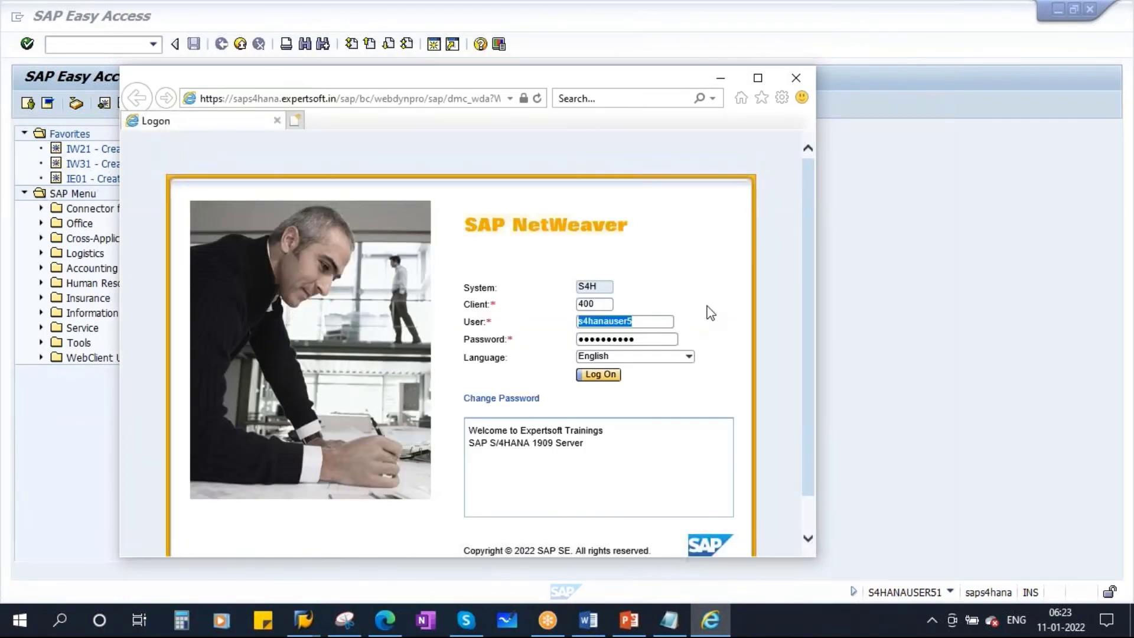
left_click(758, 78)
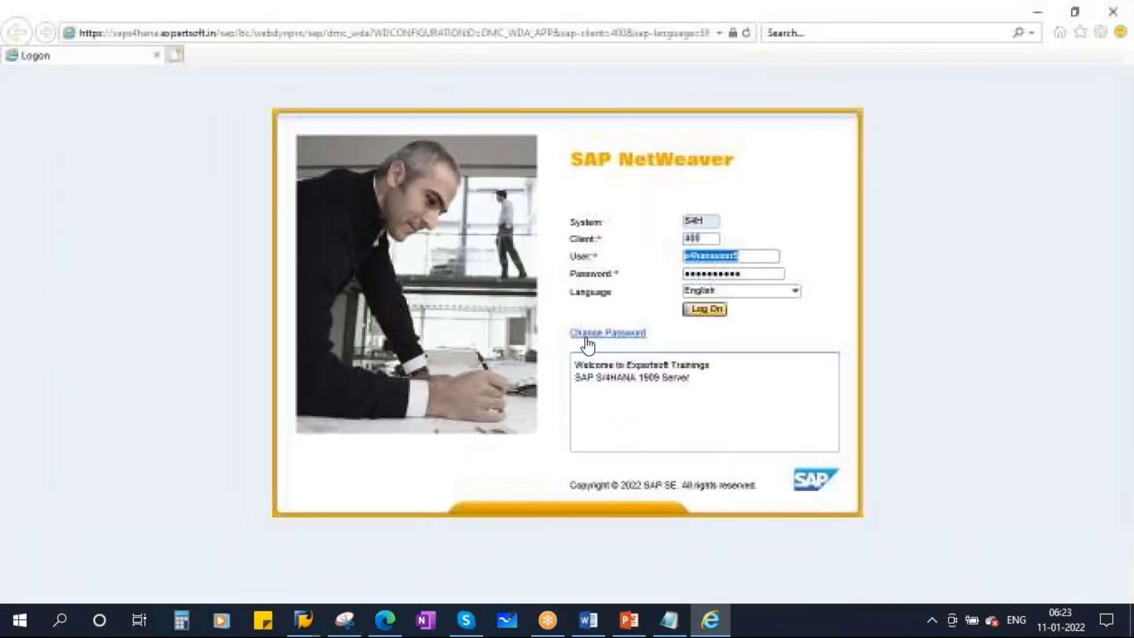
Correct the user name, enter the account password and log on to the migration cockpit.
left_click(751, 260)
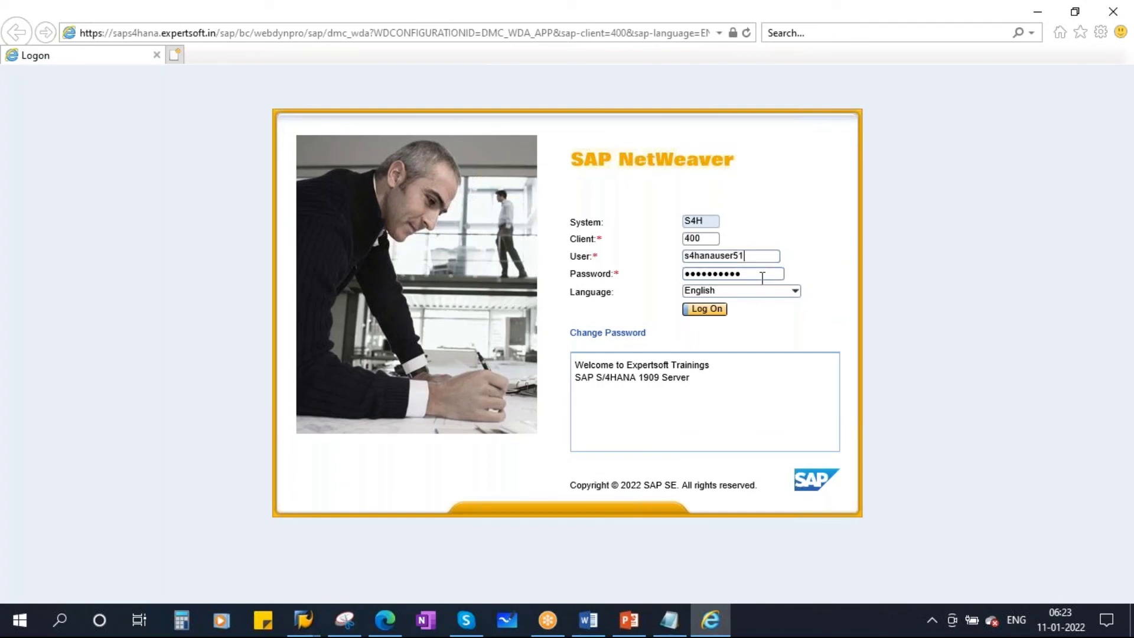
double_click(754, 275)
key("BackSpace")
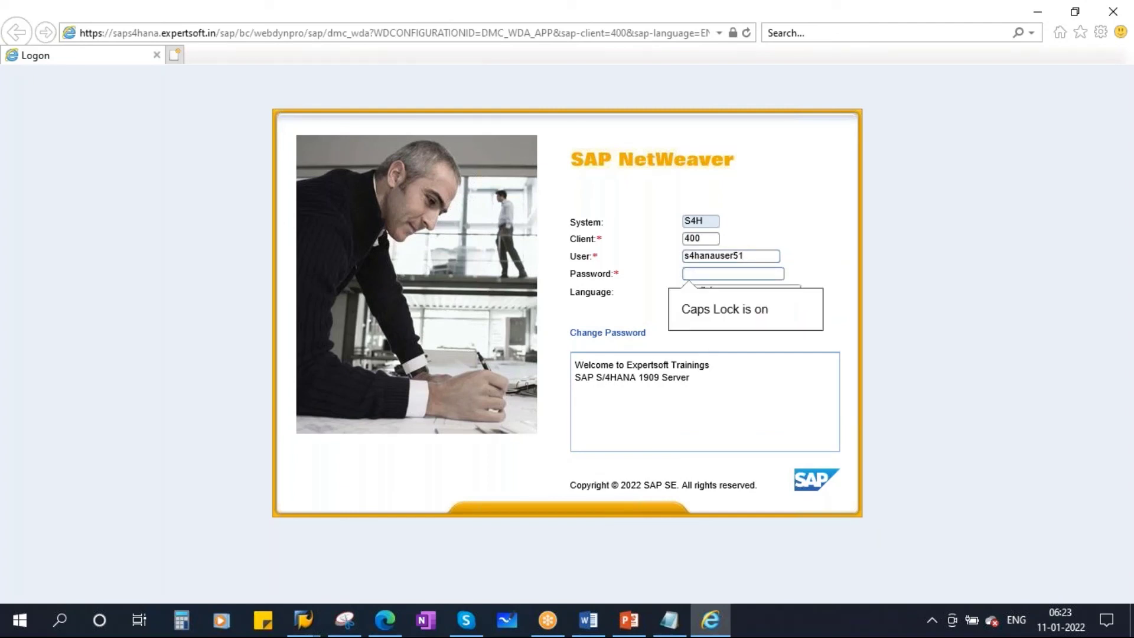
key("Caps_Lock")
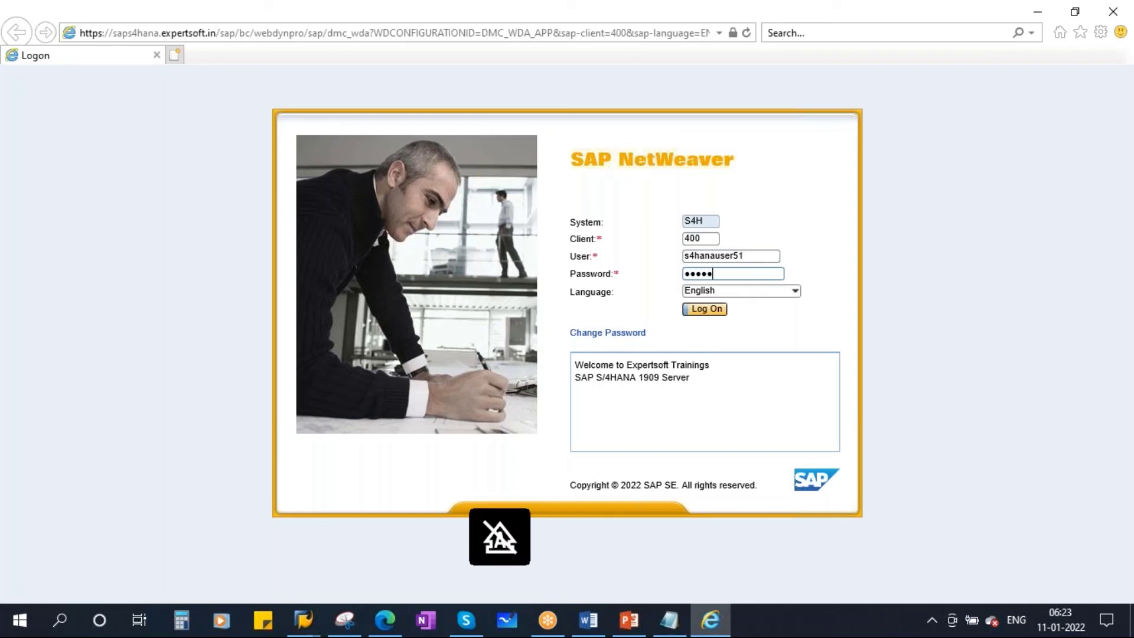
type("••")
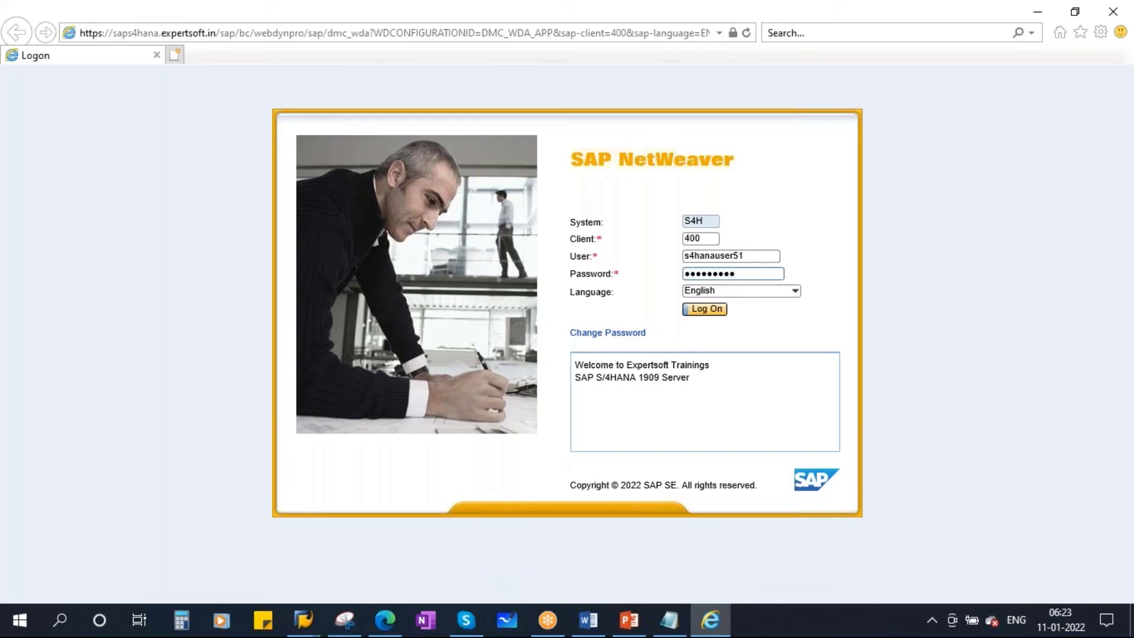
left_click(706, 309)
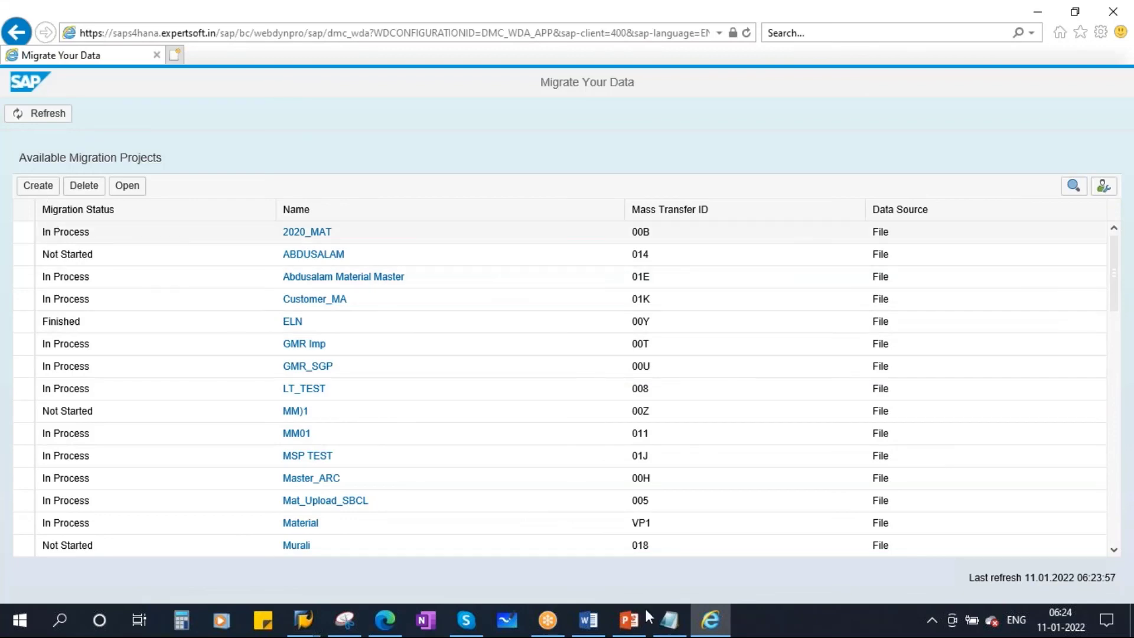
Review the data migration steps slide in PowerPoint, starting with Create Project, and return to the migration projects list in the browser.
left_click(621, 626)
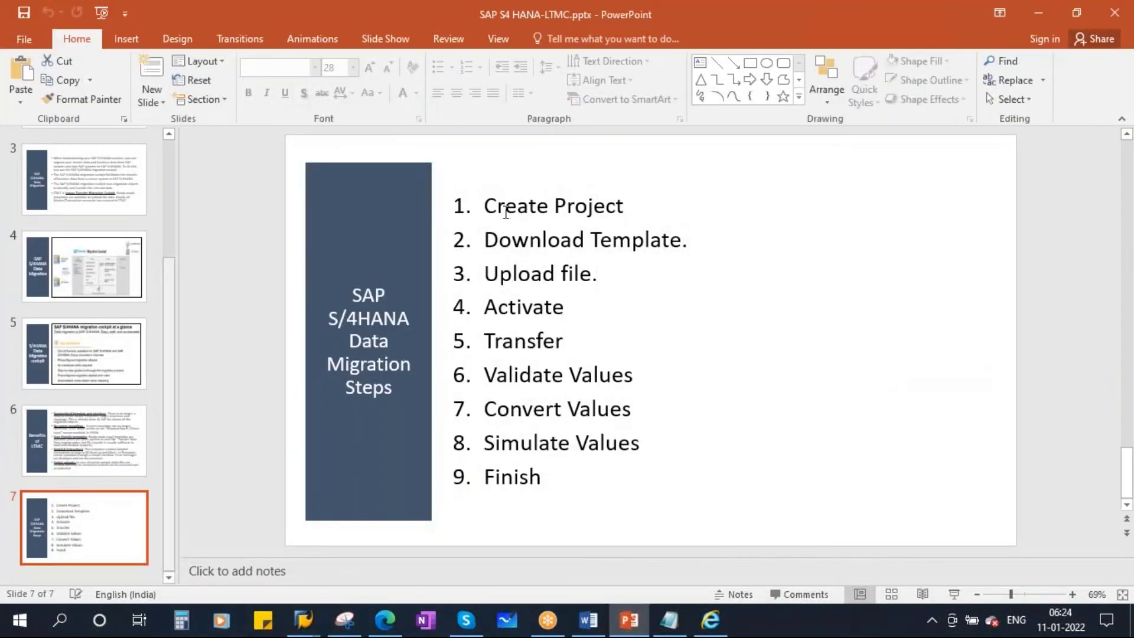
triple_click(486, 205)
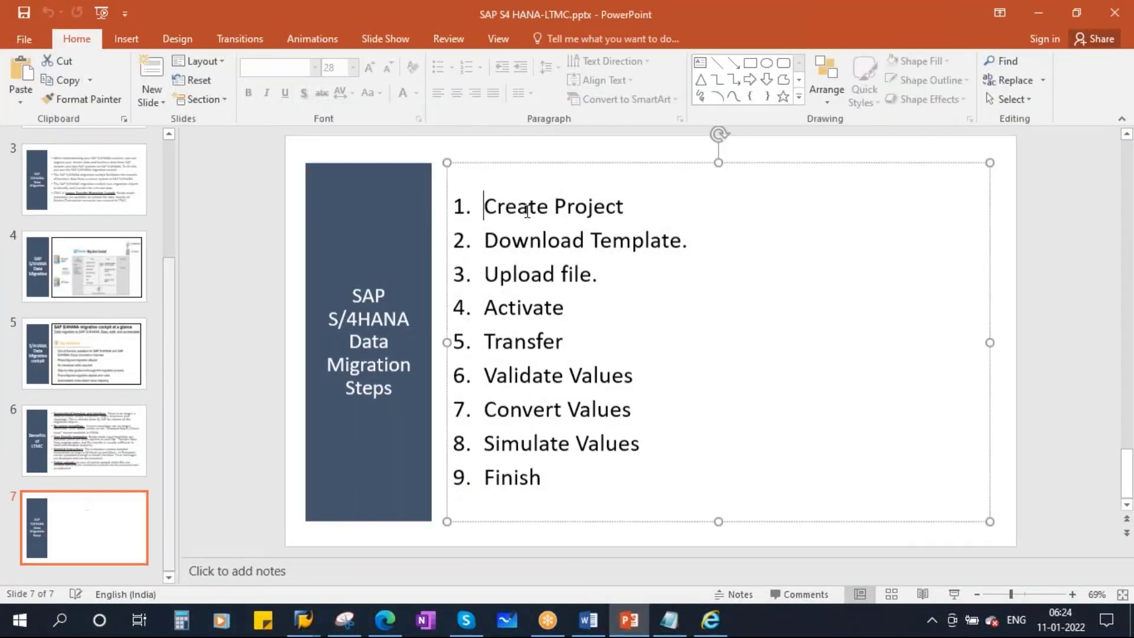
left_click(590, 342)
key("super+d")
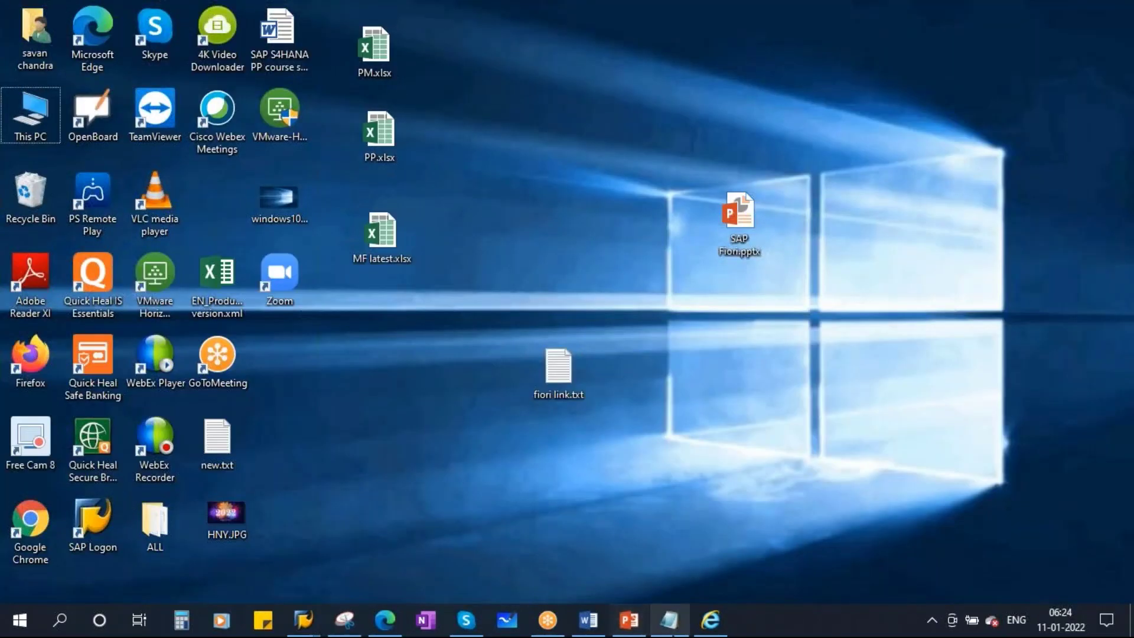
left_click(711, 620)
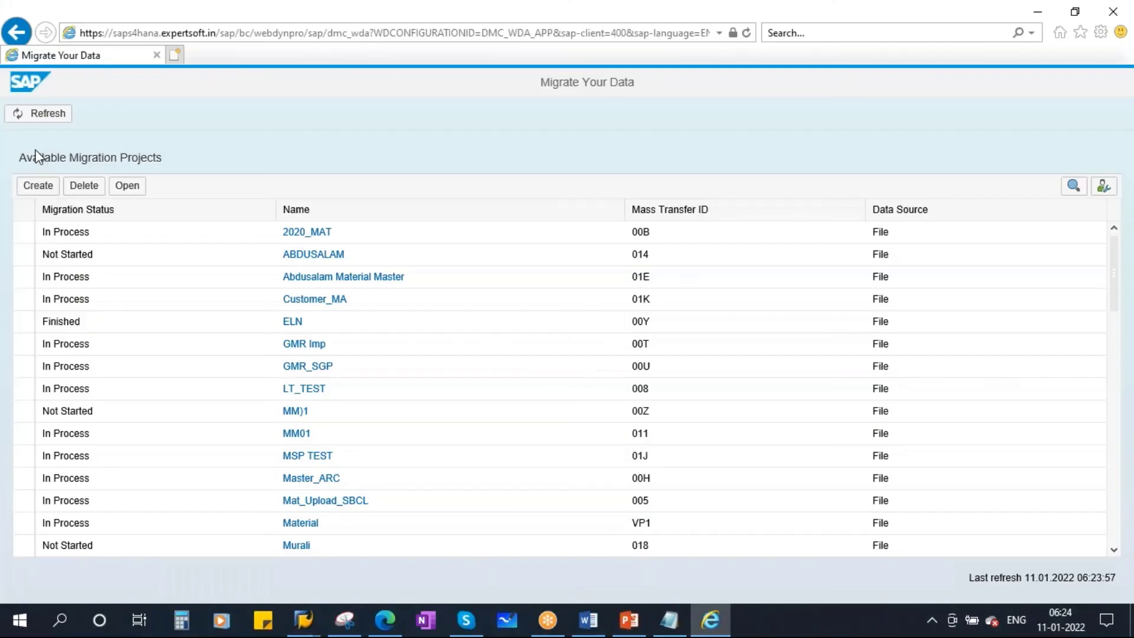